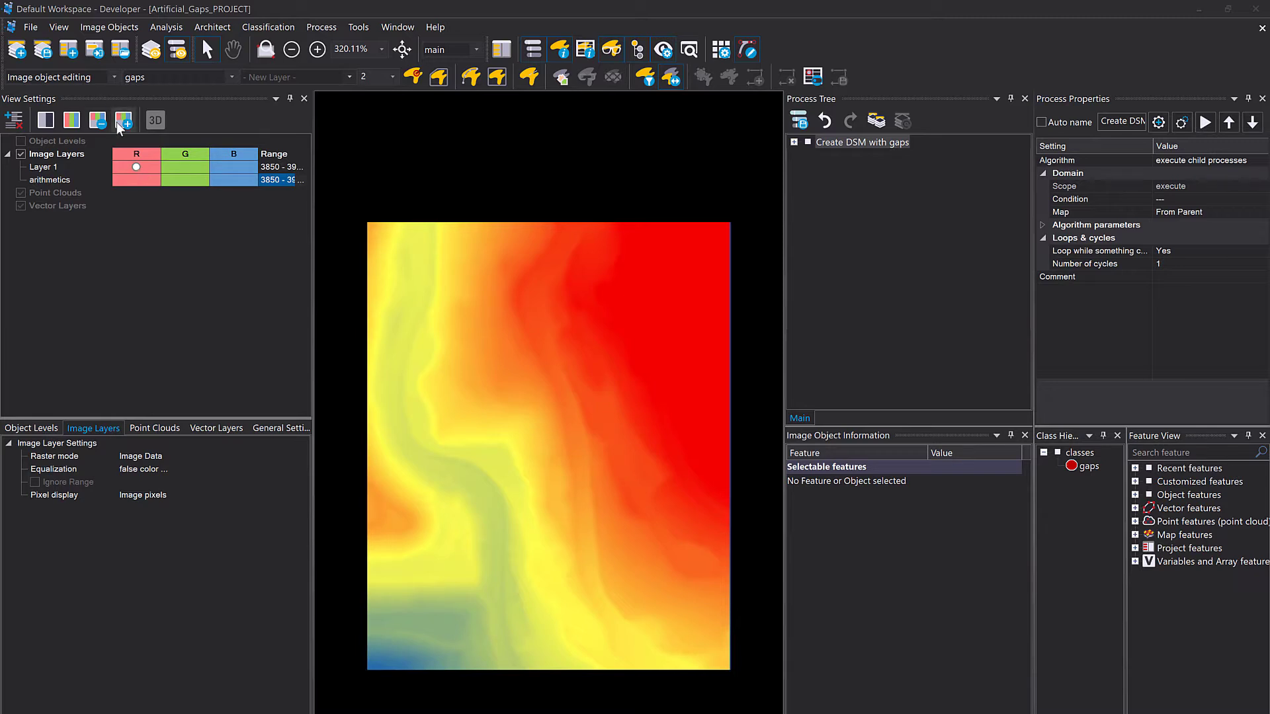
Step: Display the arithmetics layer in the red channel and review the layer arithmetics process within Create DSM with gaps
left_click(136, 180)
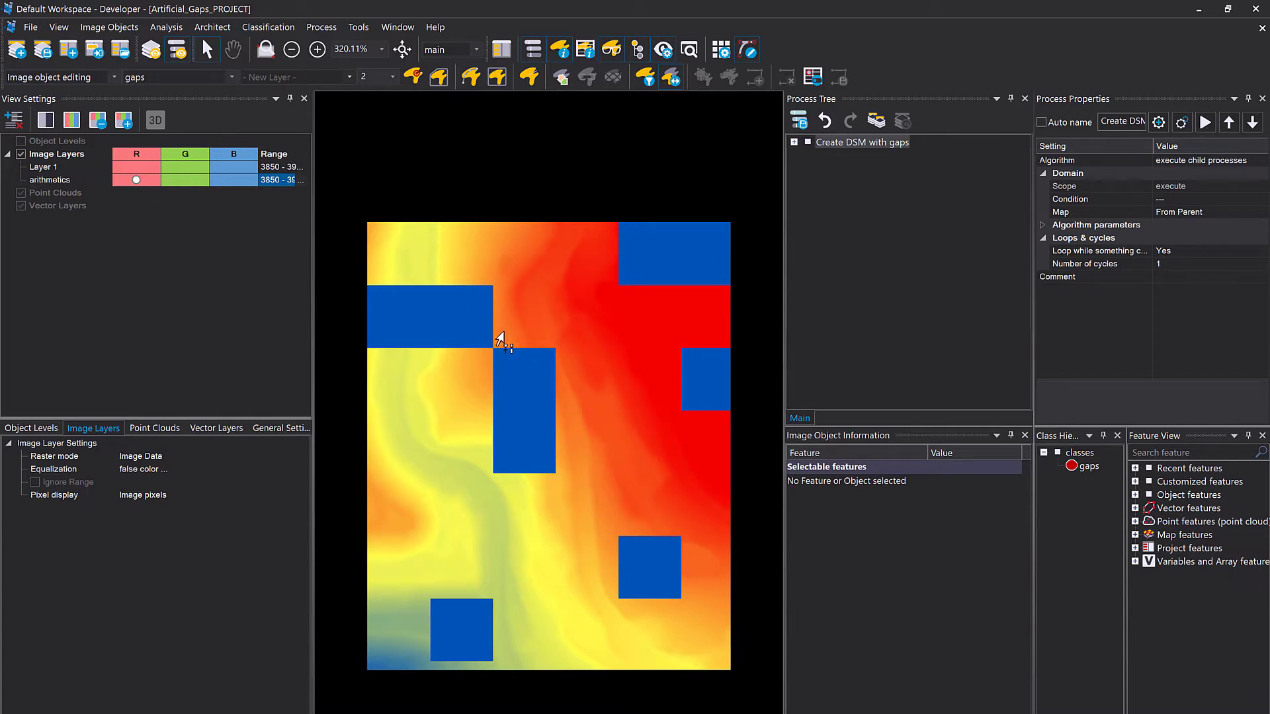
mouse_move(476, 334)
left_click(795, 142)
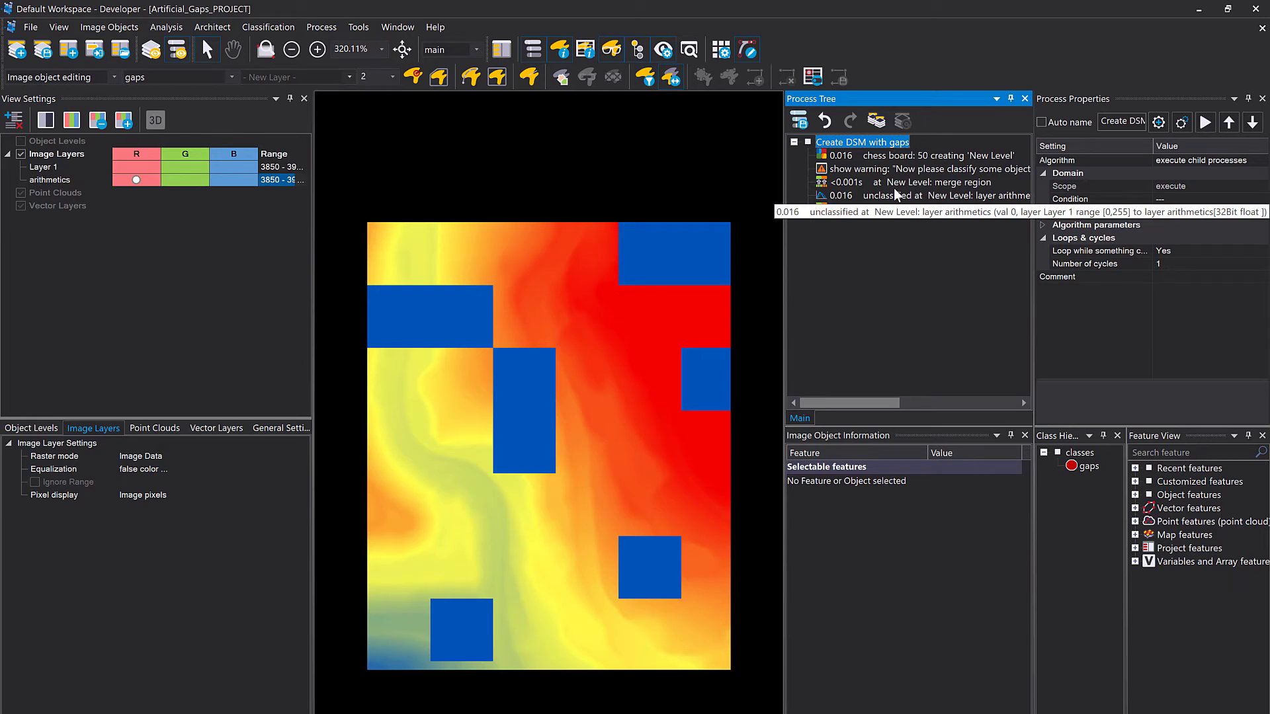
left_click(844, 197)
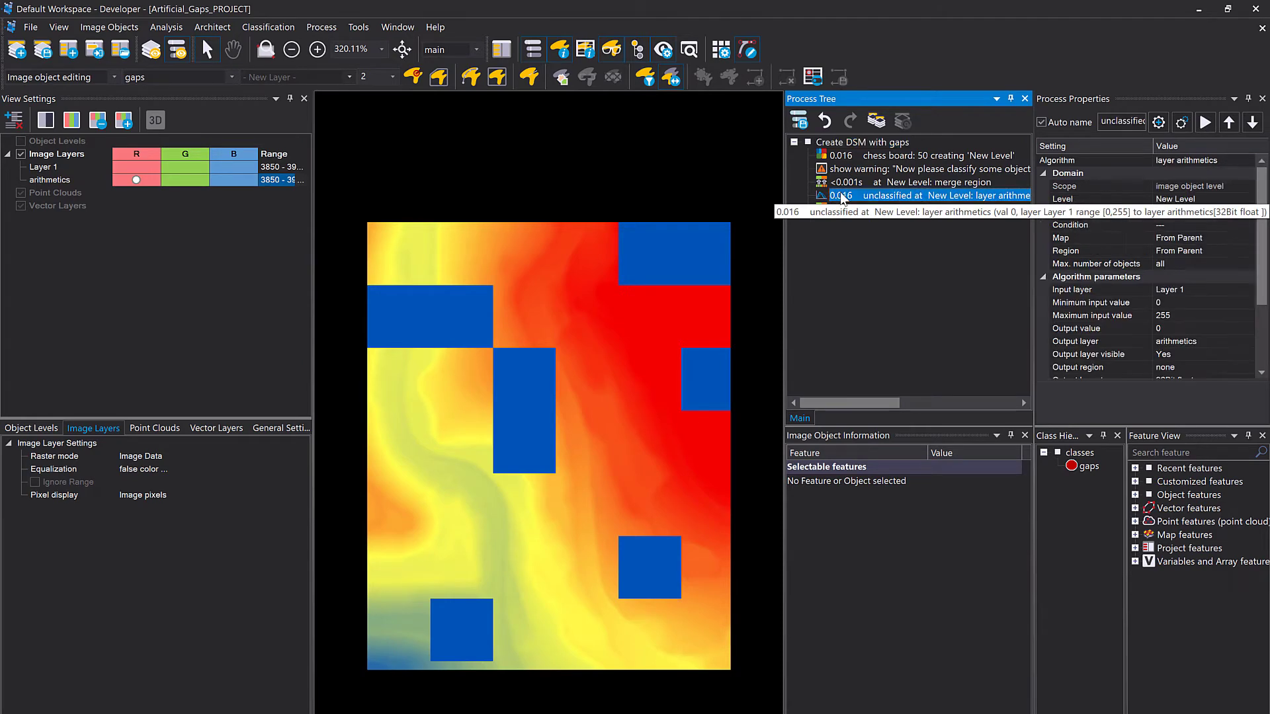
left_click(795, 142)
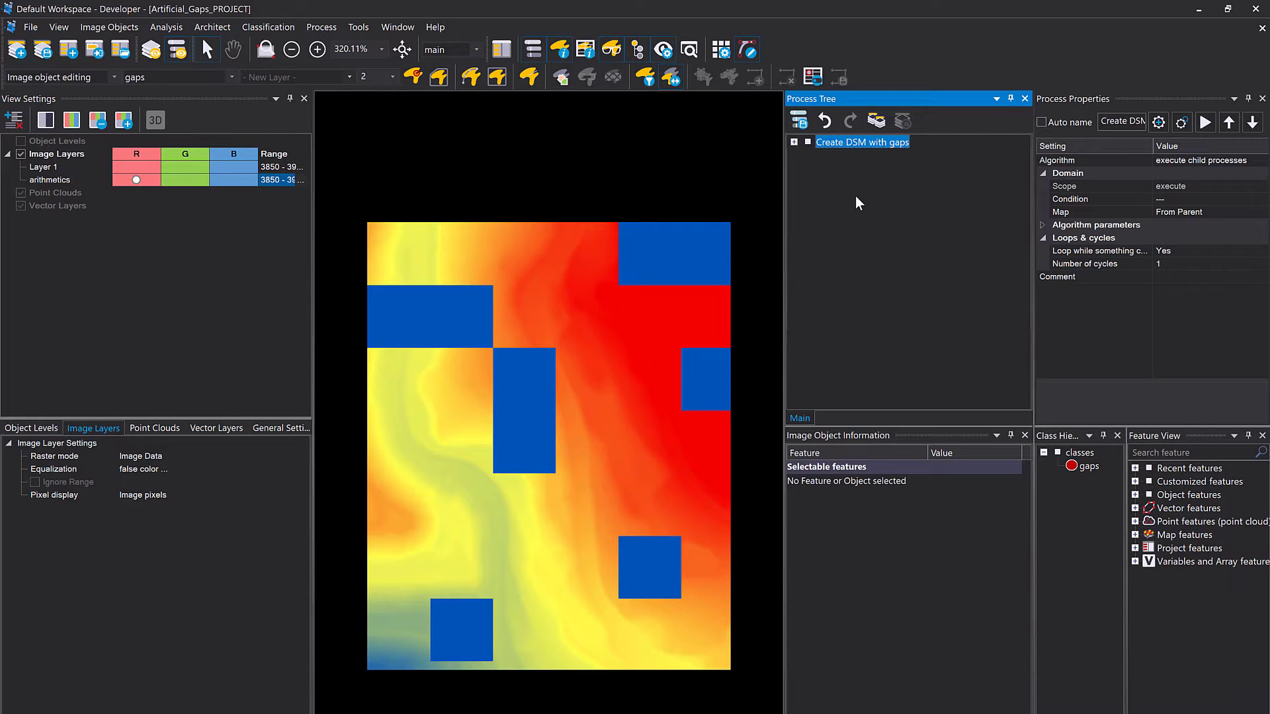
Step: Add a new multi-threshold segmentation process to the rule set, with arithmetics as its image layer
right_click(857, 202)
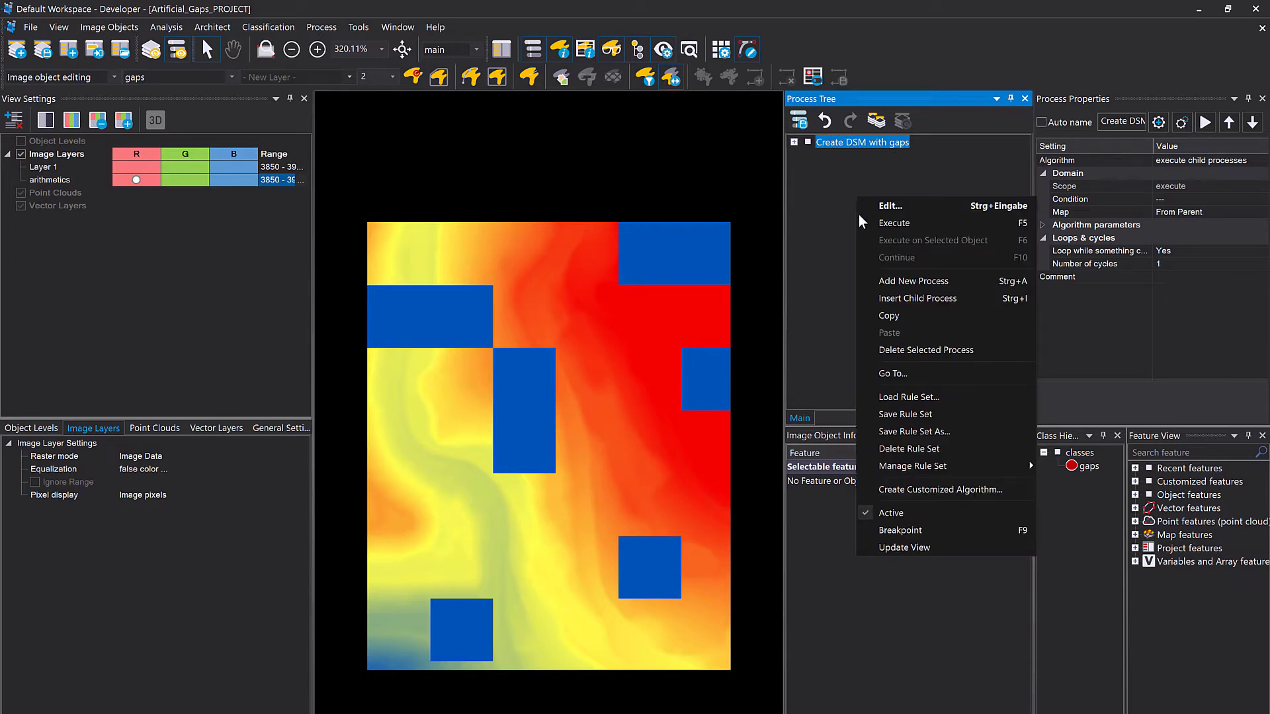
left_click(914, 283)
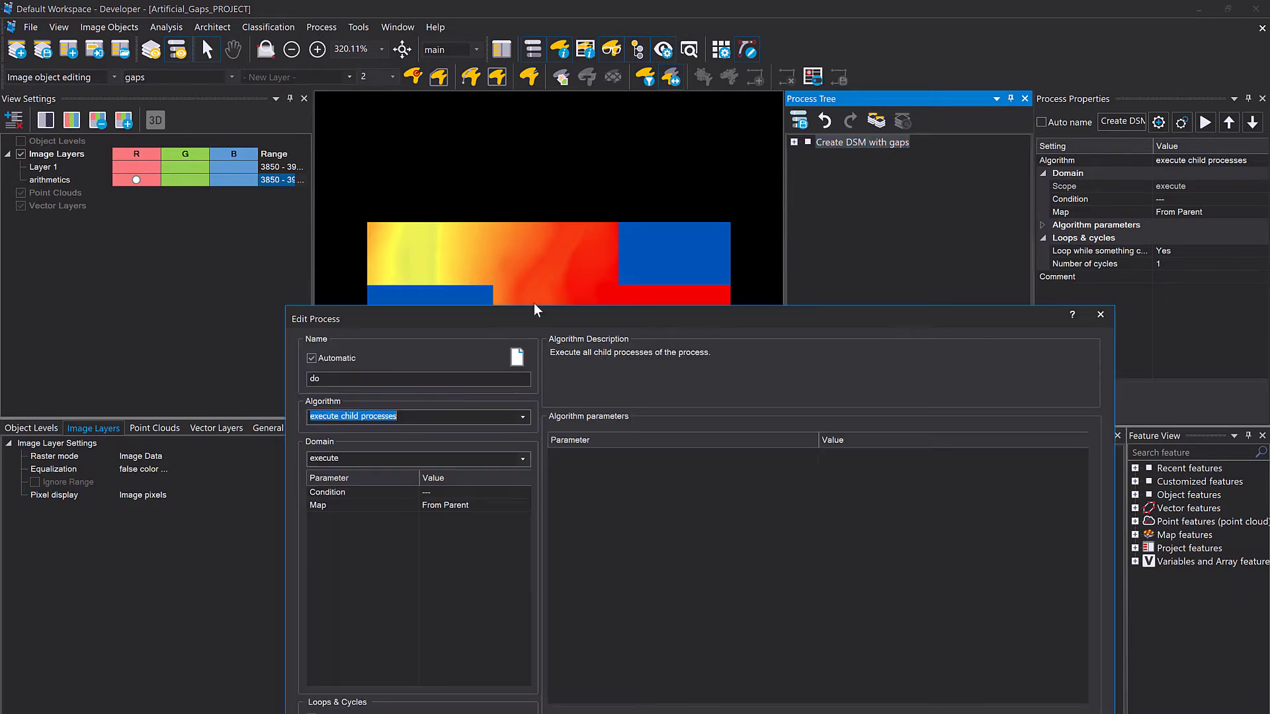
type("multi")
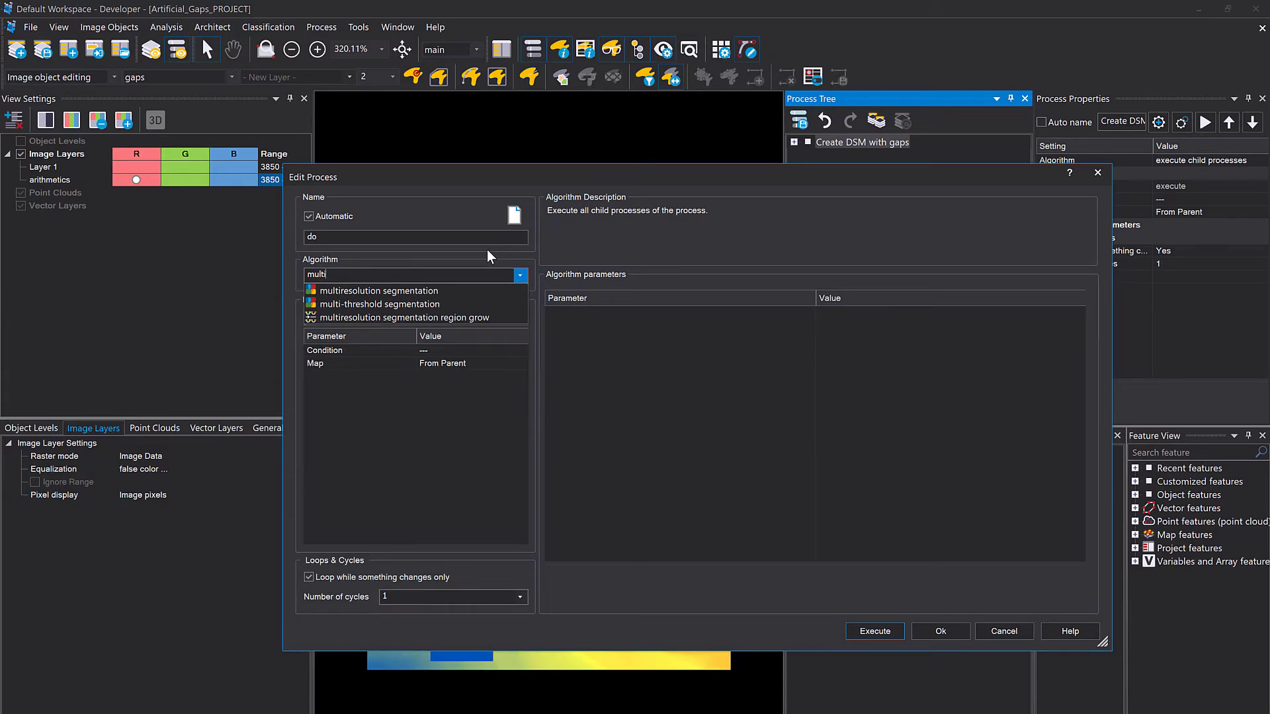
left_click(467, 304)
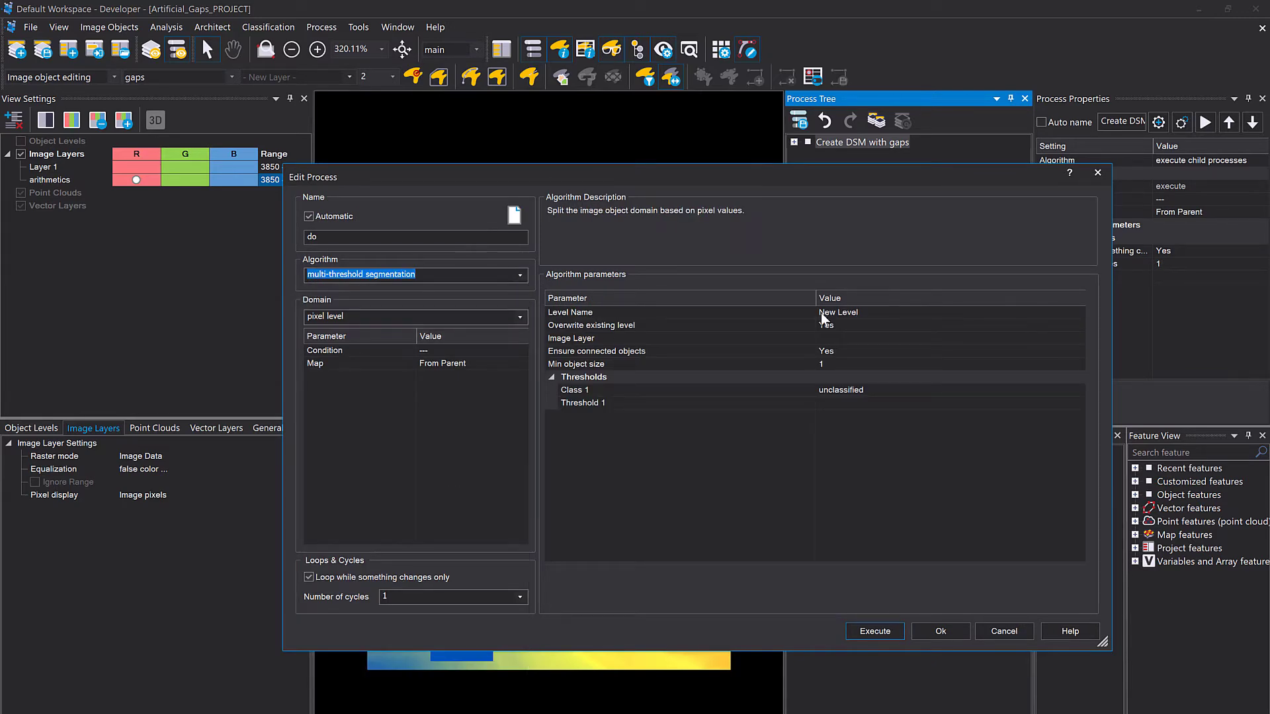
left_click(1077, 337)
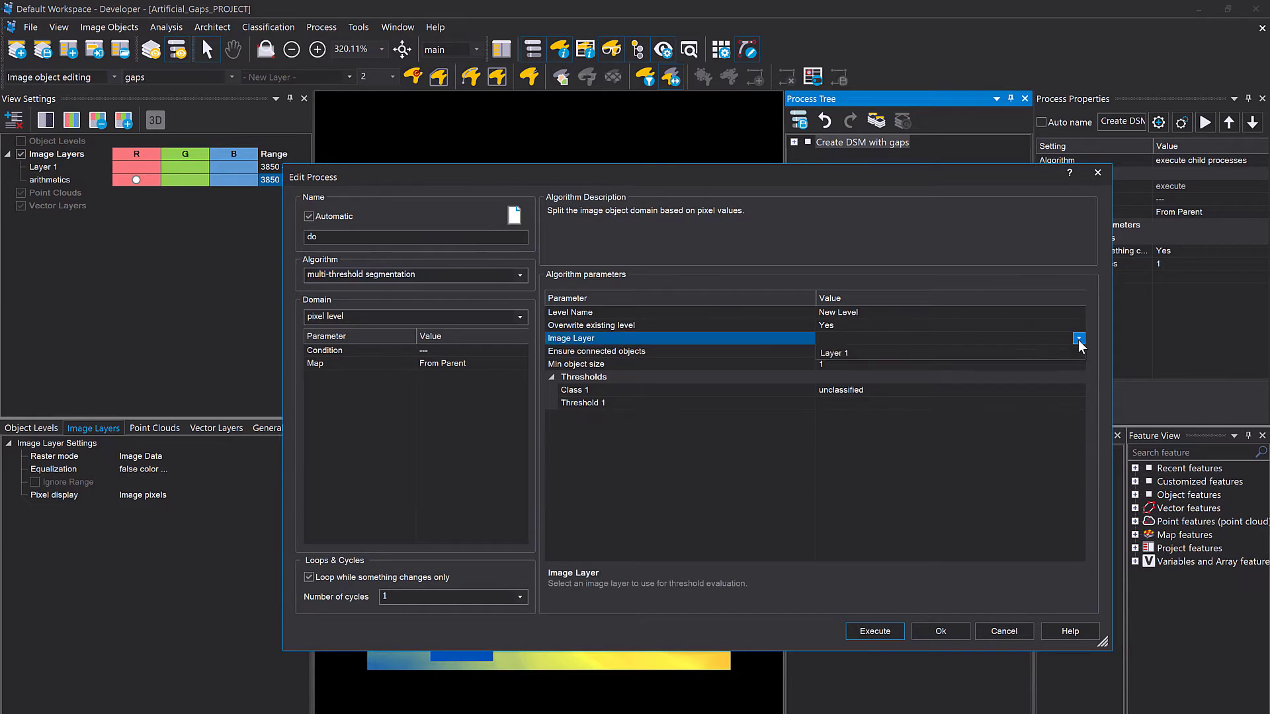
left_click(947, 356)
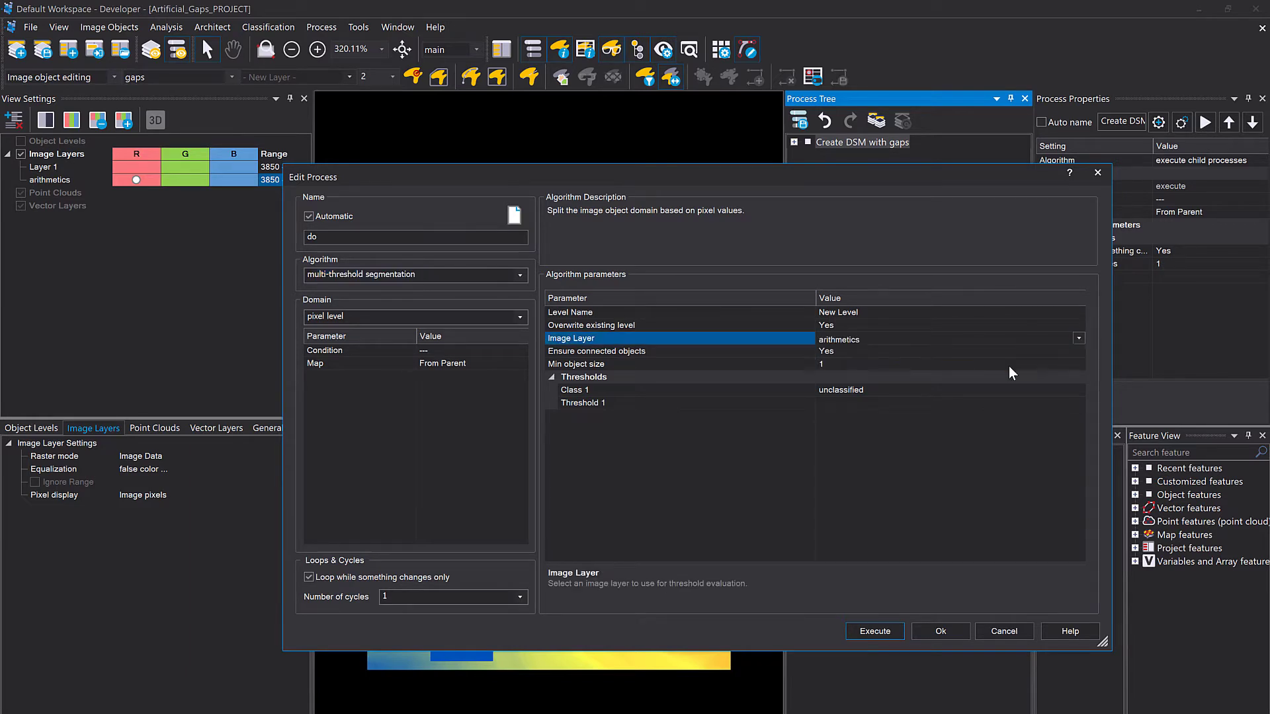
Step: Set Threshold 1 to 0 with the gaps class as Class 1, and execute the segmentation
left_click(938, 405)
type("0")
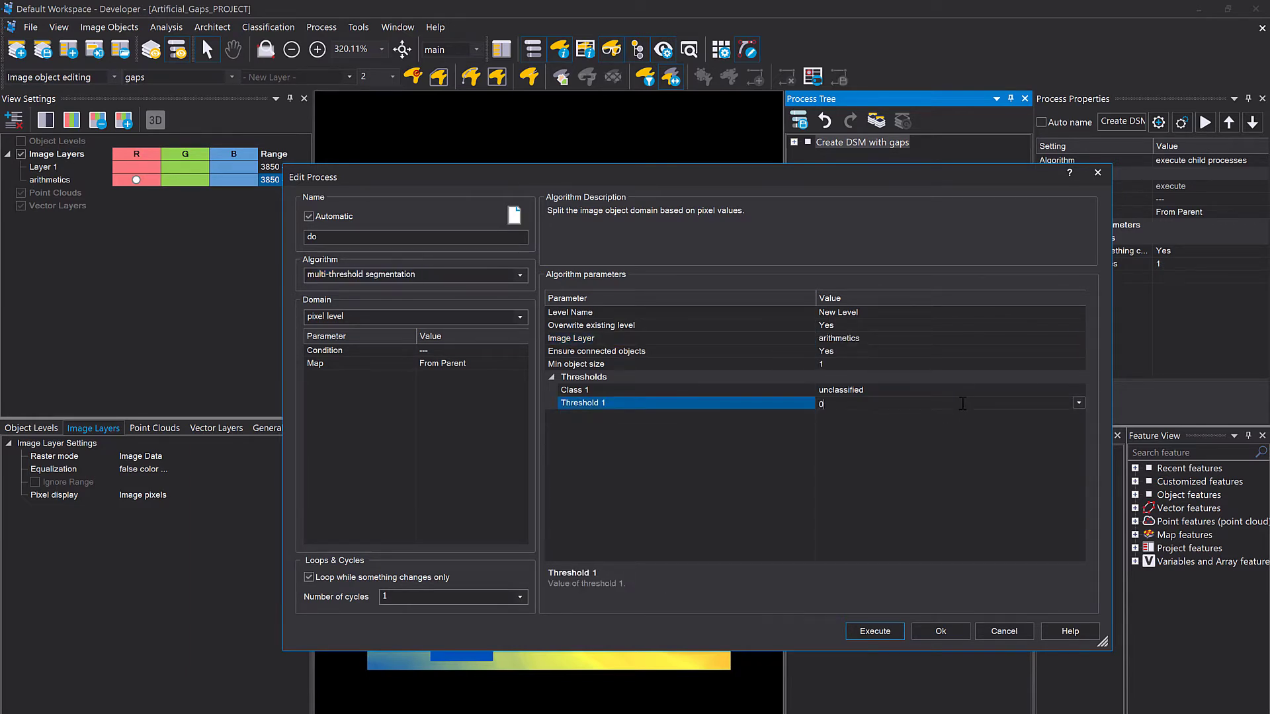
key("Return")
left_click(1078, 391)
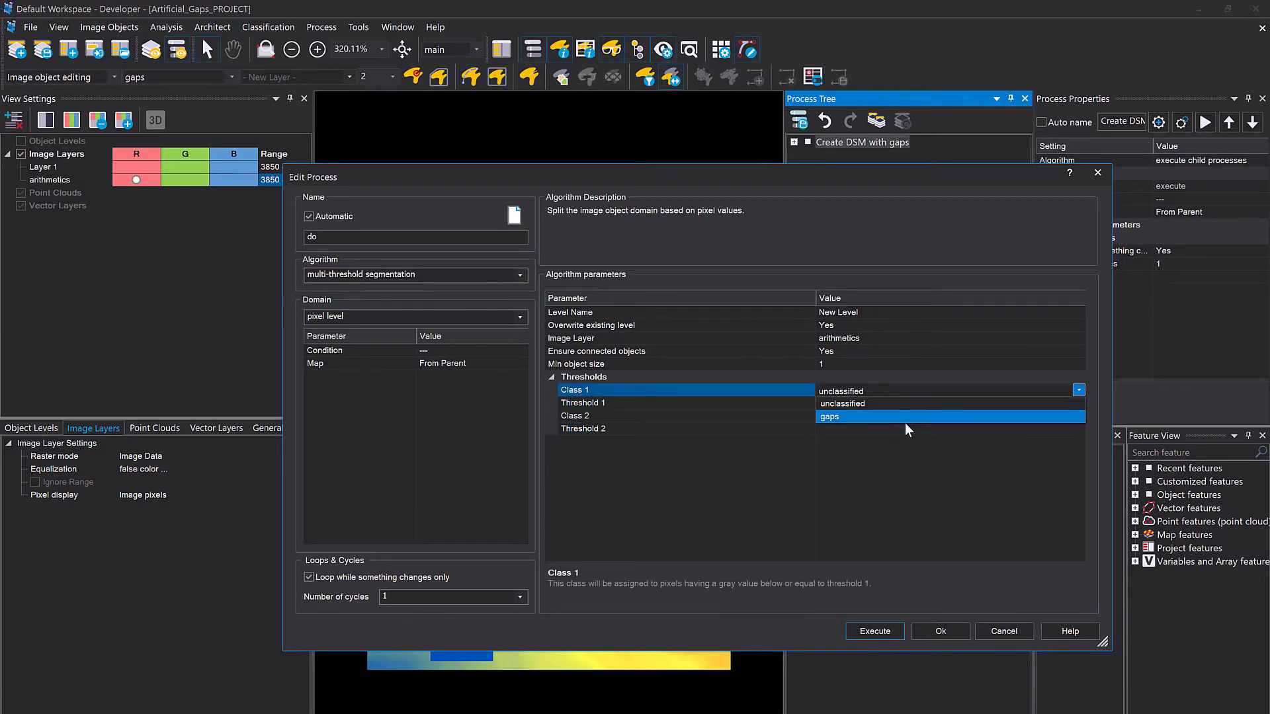
left_click(903, 421)
left_click(877, 631)
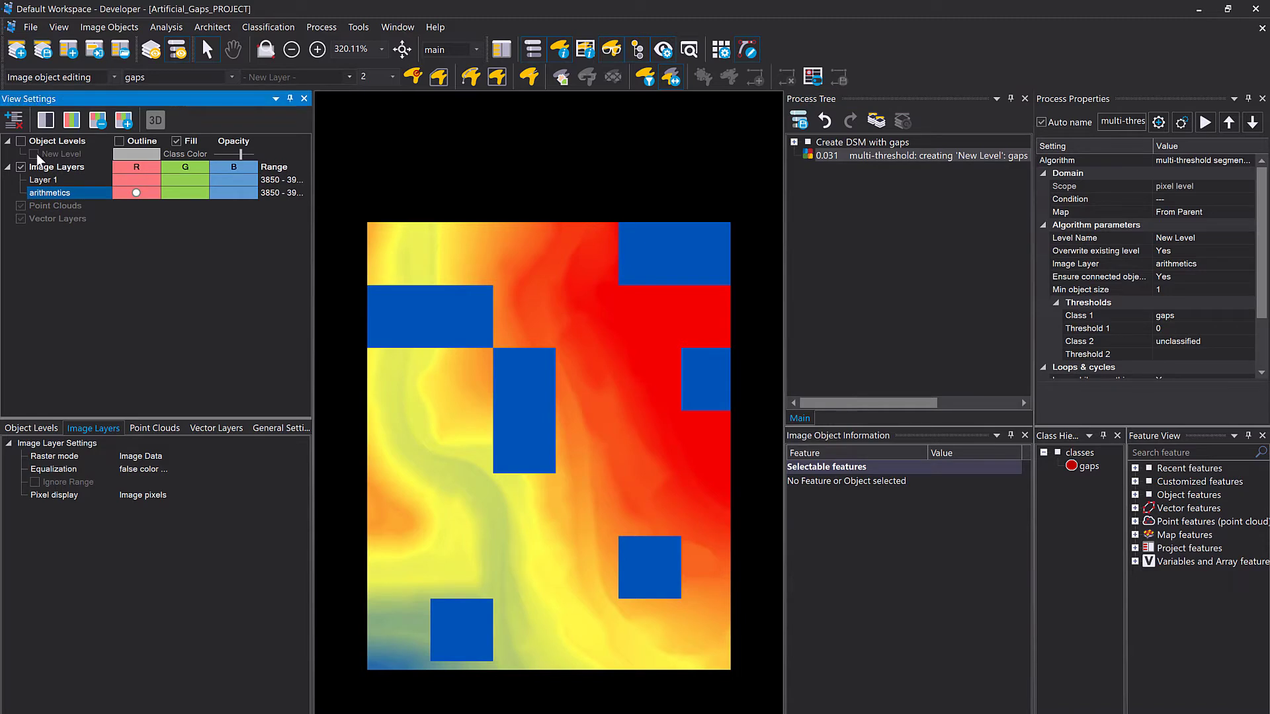
Step: Show the object levels over the image and inspect the classified gap areas against their surroundings
left_click(21, 142)
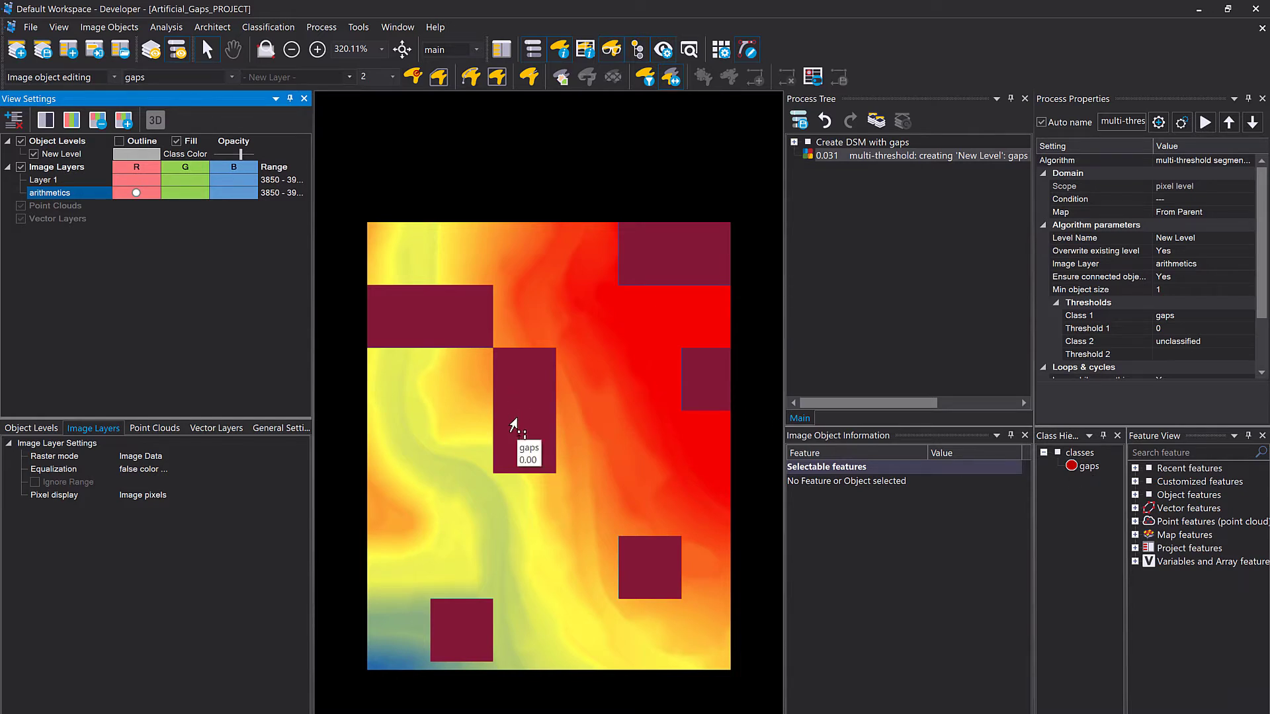
mouse_move(451, 411)
mouse_move(428, 455)
Step: Add a fill pixel values process after the multi-threshold segmentation, with arithmetics as the input layer
left_click(957, 195)
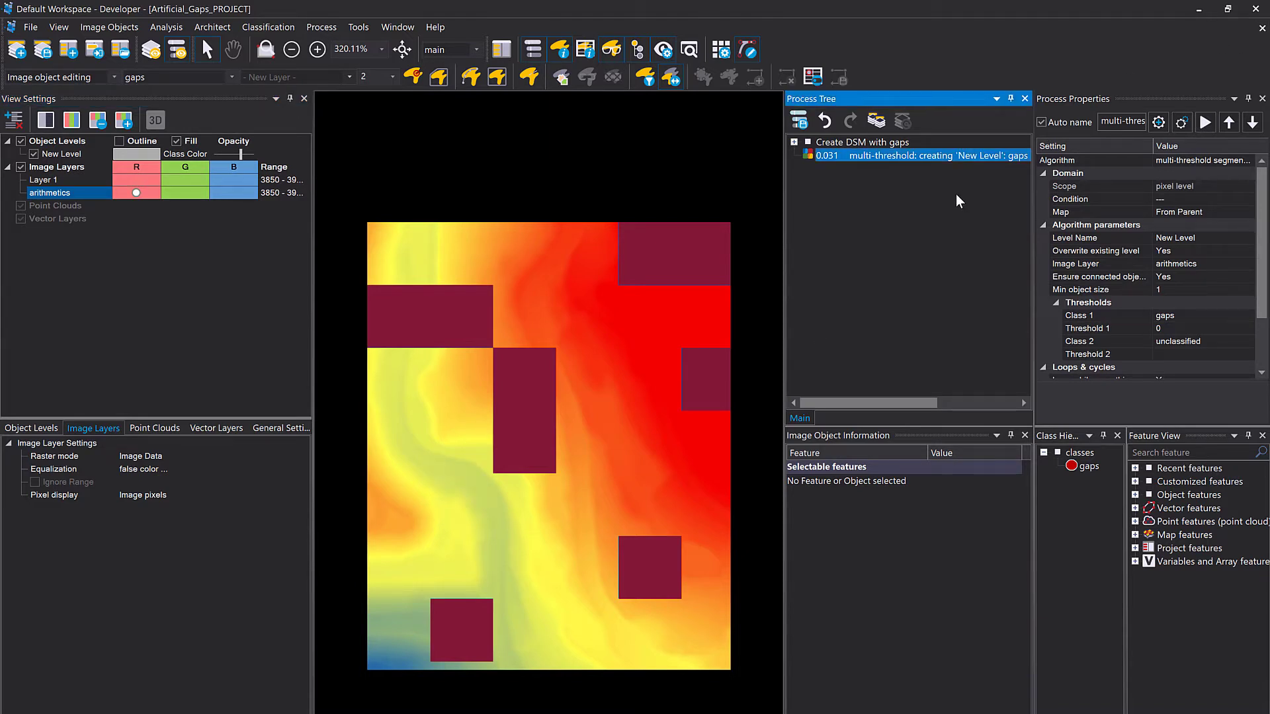
key("ctrl+a")
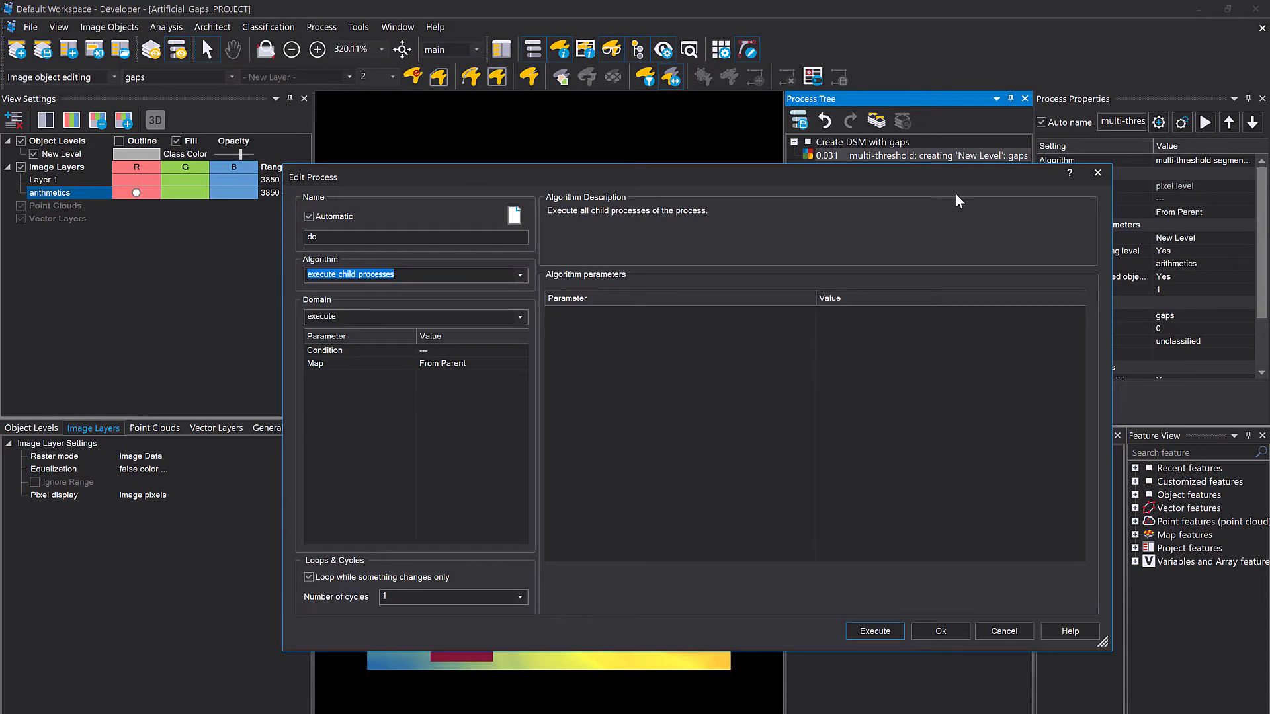
type("fill")
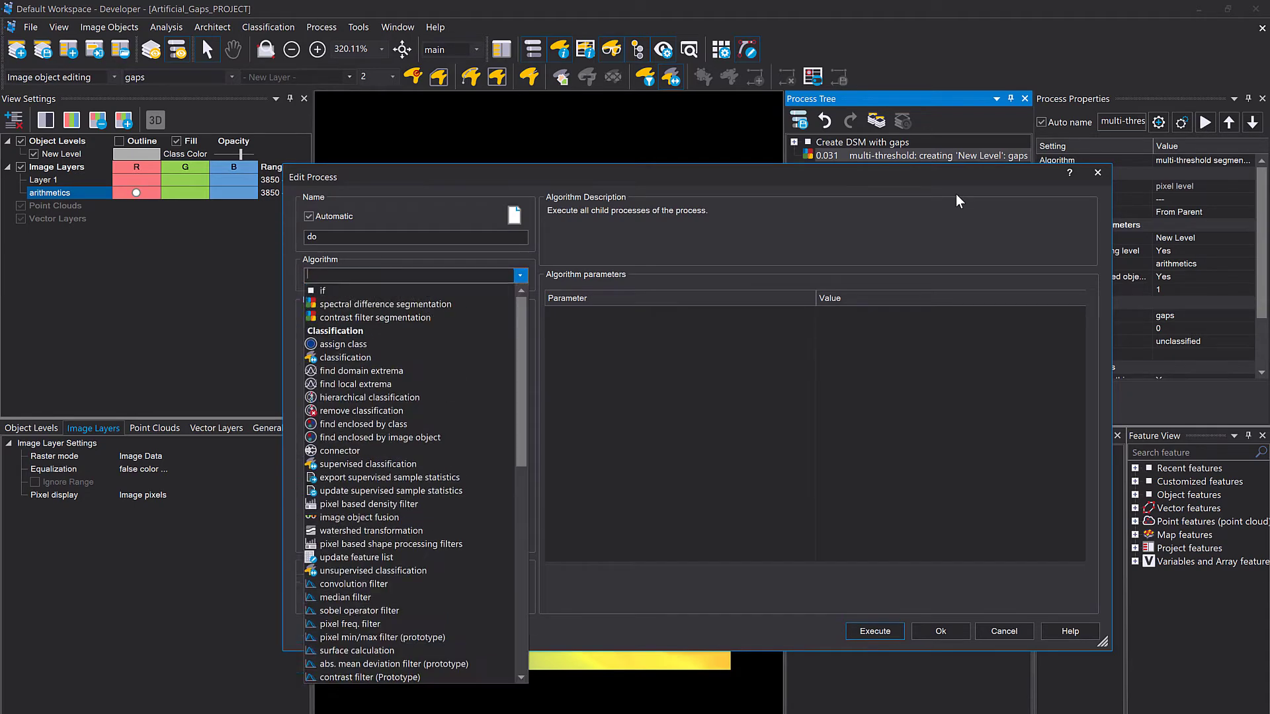
left_click(500, 291)
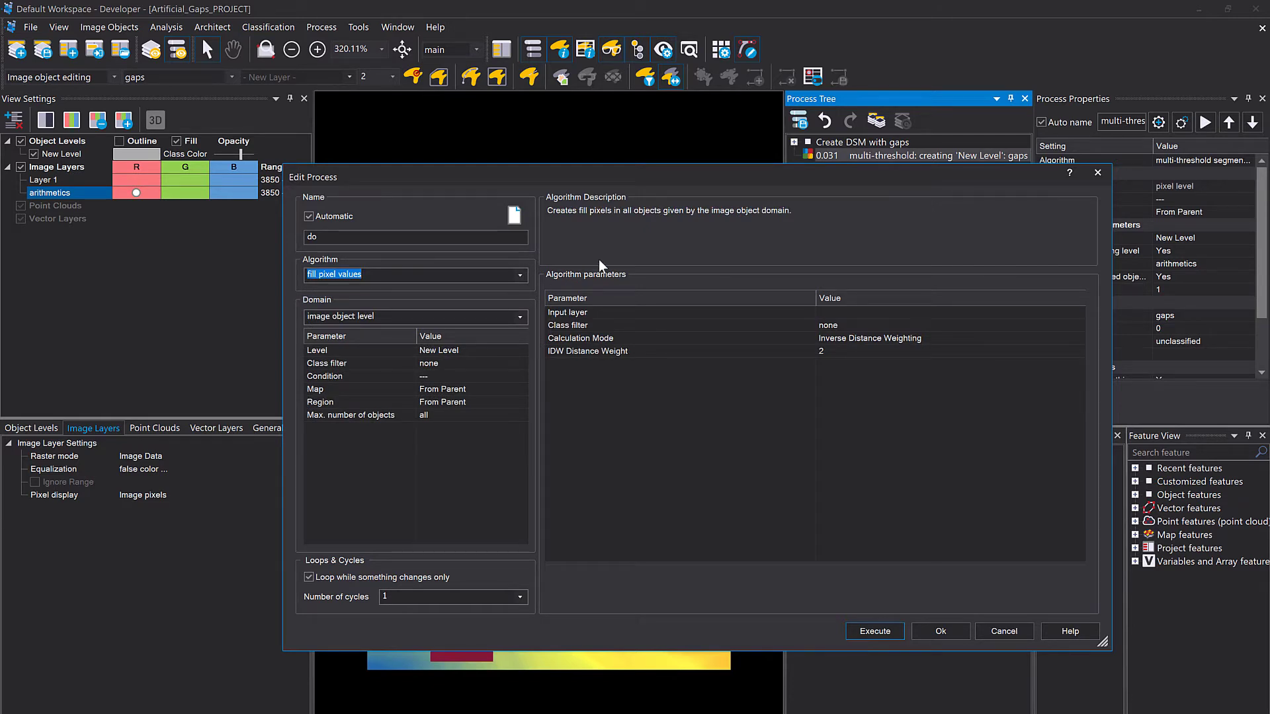
left_click(1080, 311)
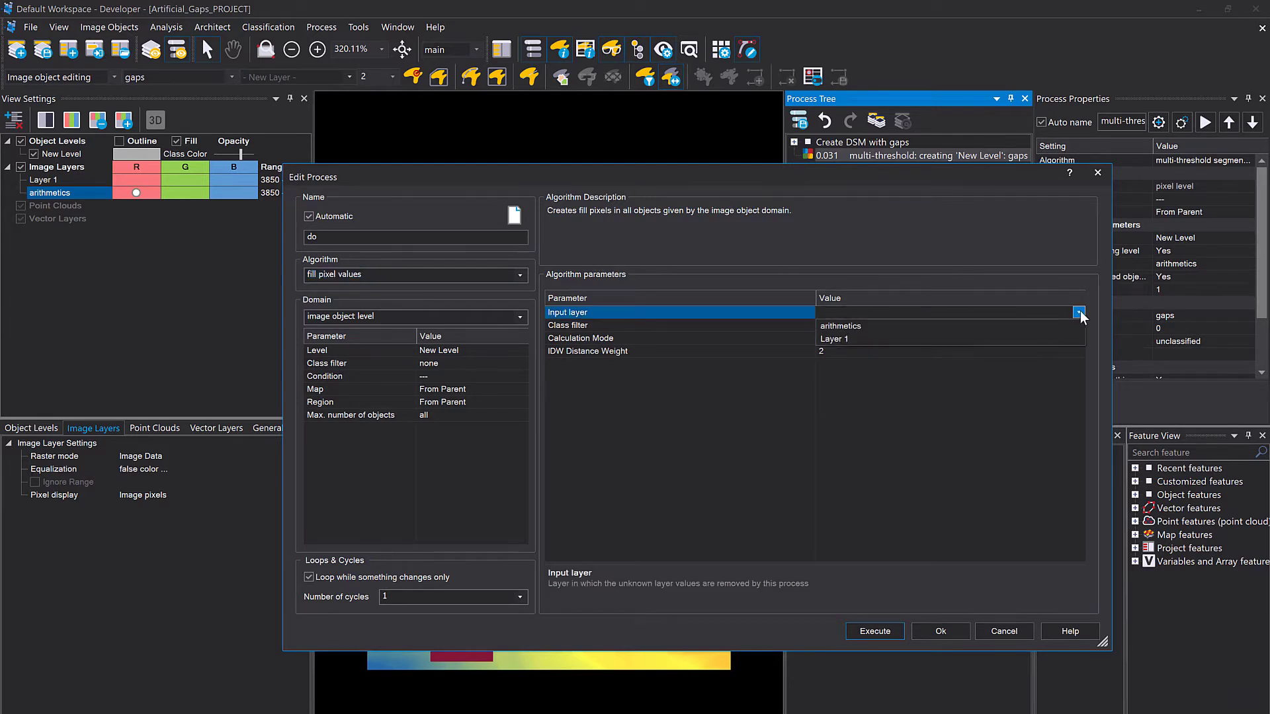
left_click(976, 323)
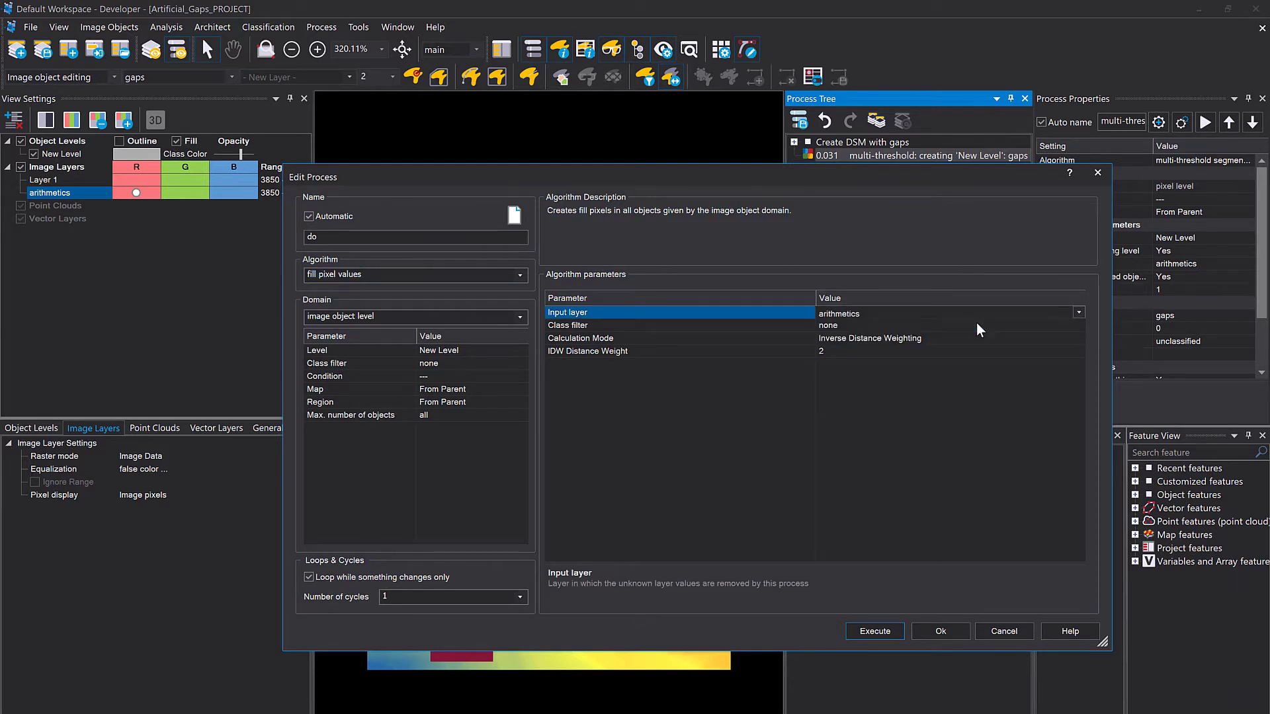
Step: Set the fill algorithm's class filter to unclassified and its calculation mode to Linear Interpolation
left_click(1080, 327)
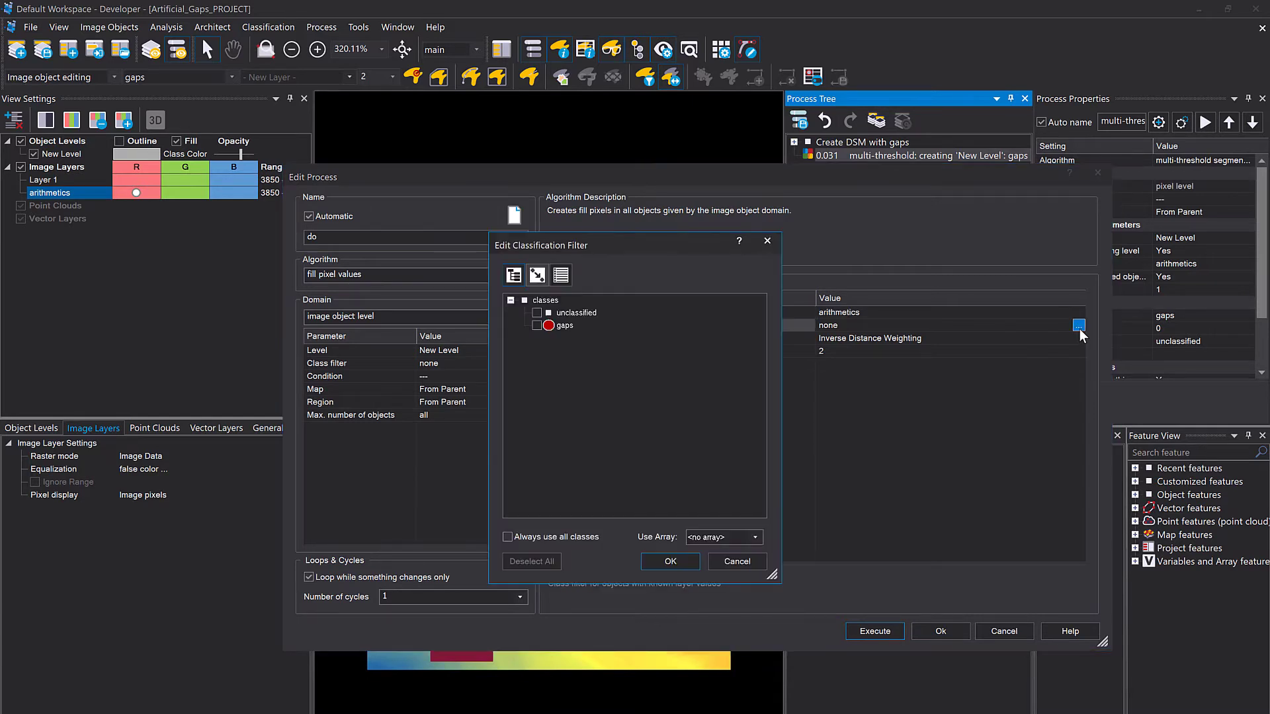
left_click(602, 306)
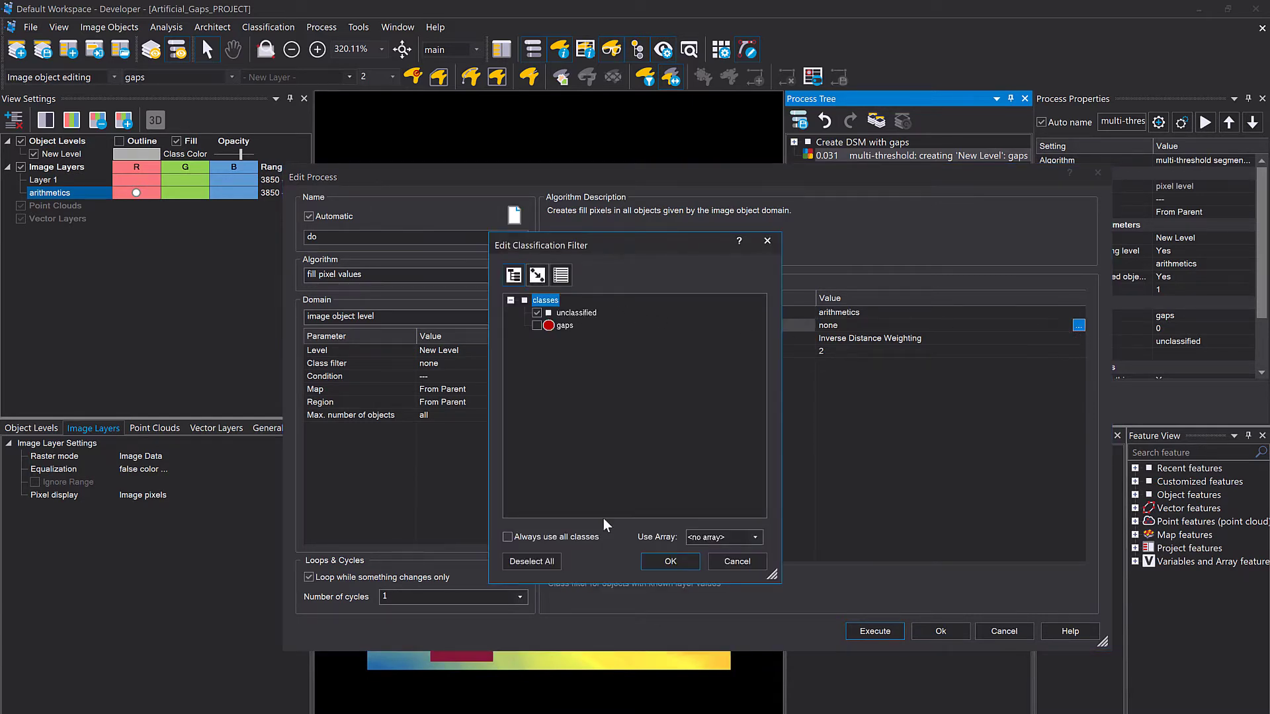
left_click(661, 562)
left_click(1079, 337)
left_click(1080, 337)
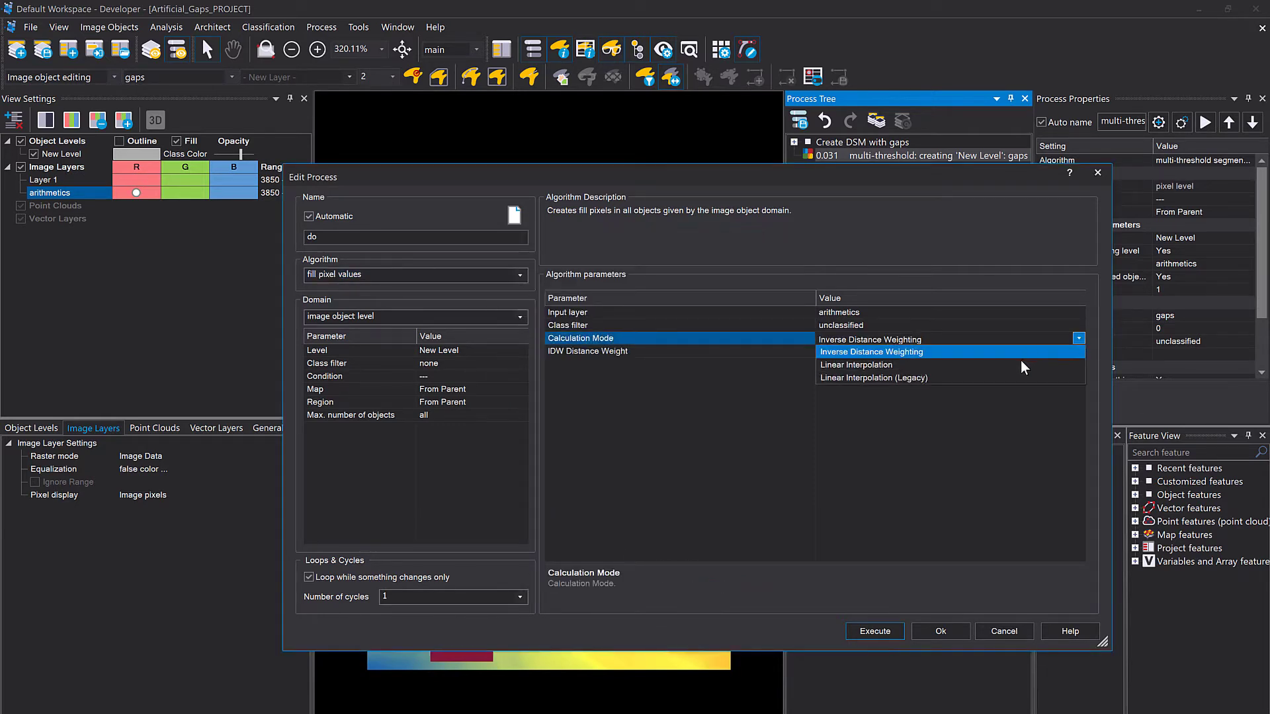
left_click(861, 362)
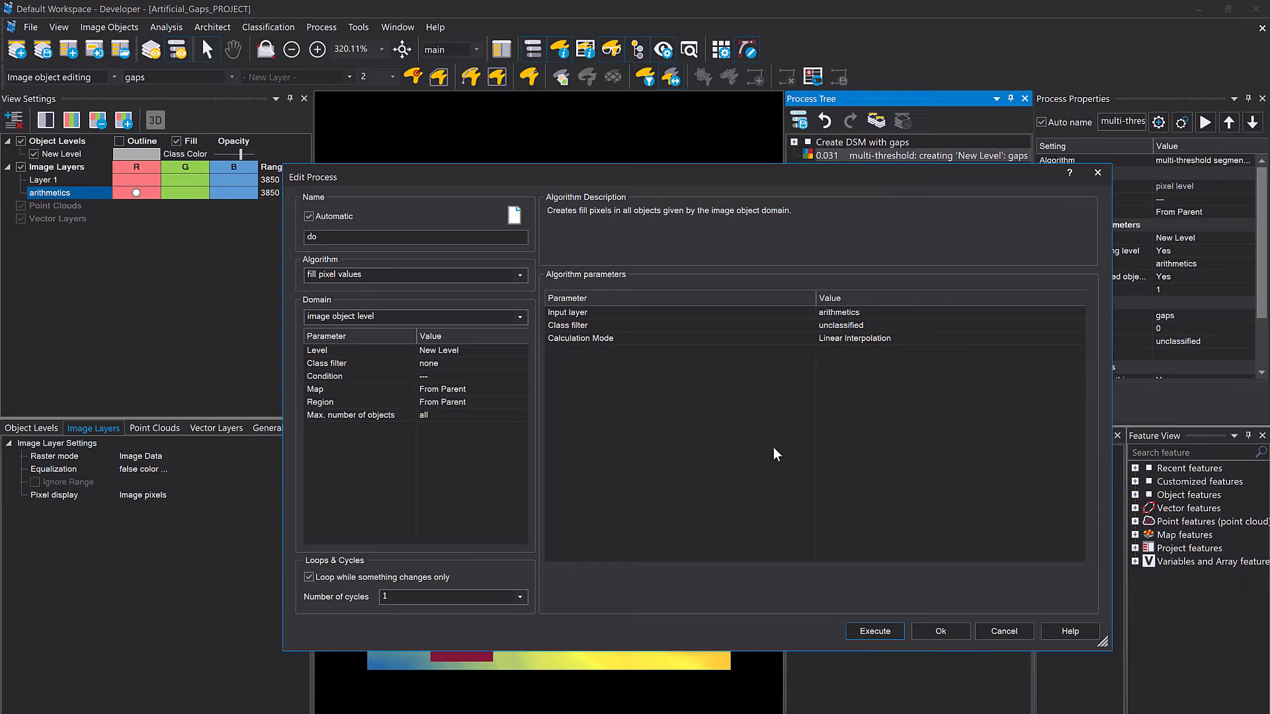
Step: Restrict the fill process's domain to the gaps class and execute it
double_click(522, 367)
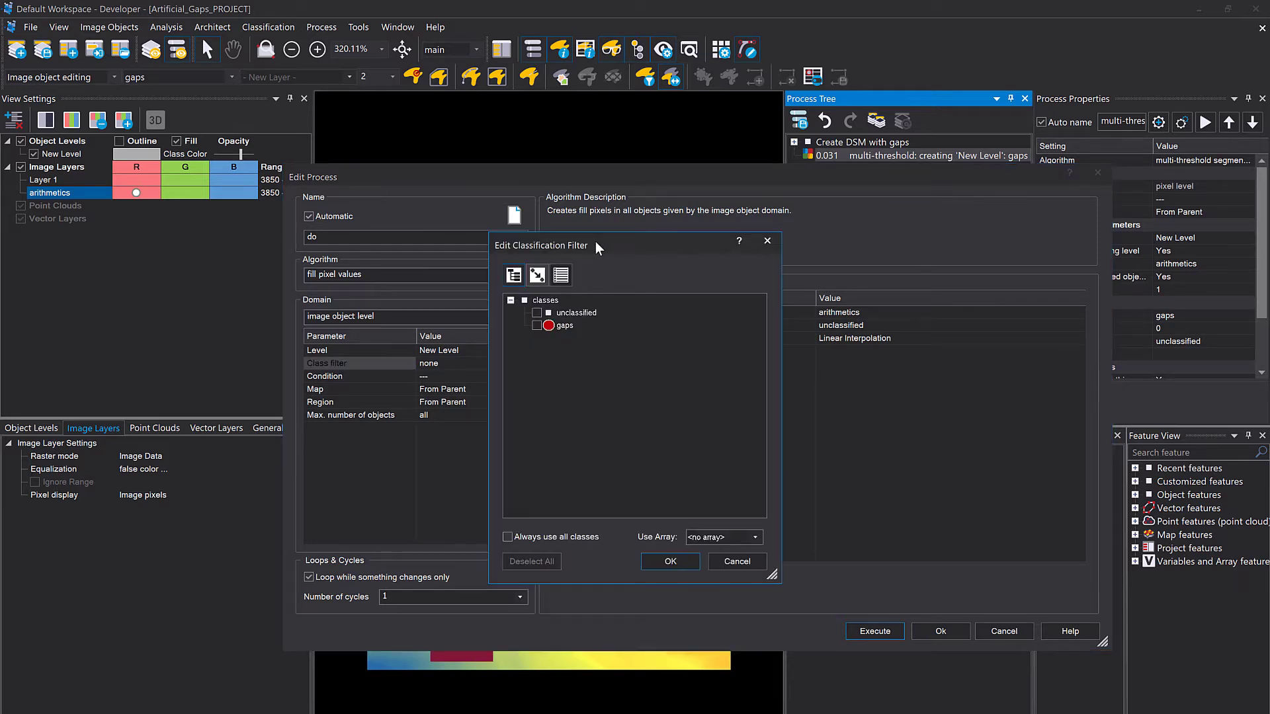
left_click(487, 312)
left_click(595, 549)
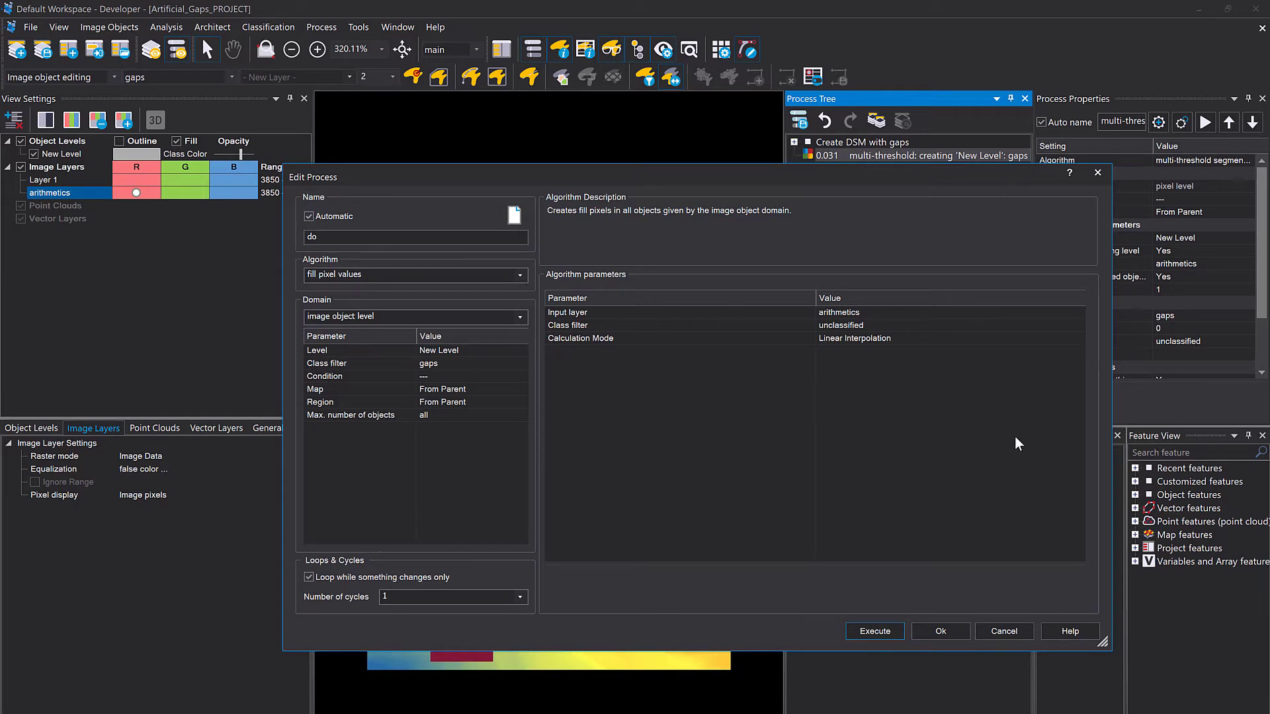
left_click(891, 629)
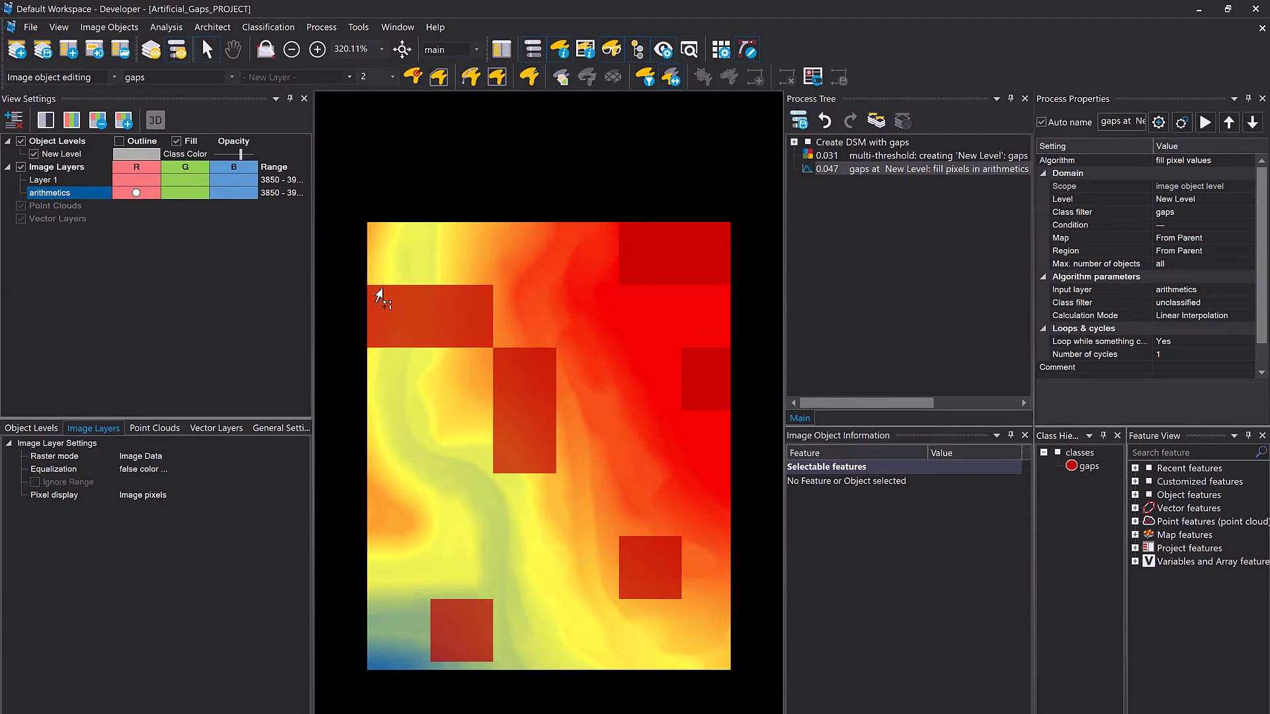
Step: Display the New Level objects as outlines without fill and inspect the interpolated values in the former gaps
left_click(22, 141)
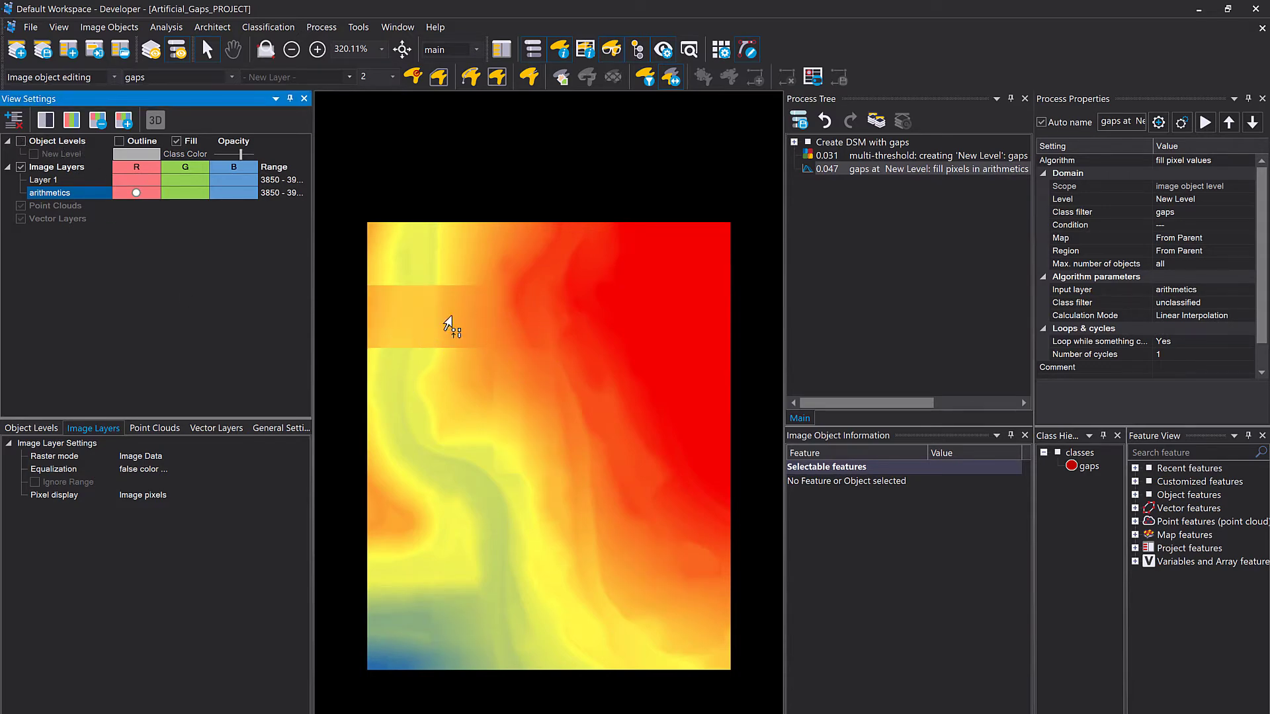
mouse_move(463, 325)
left_click(34, 154)
left_click(119, 140)
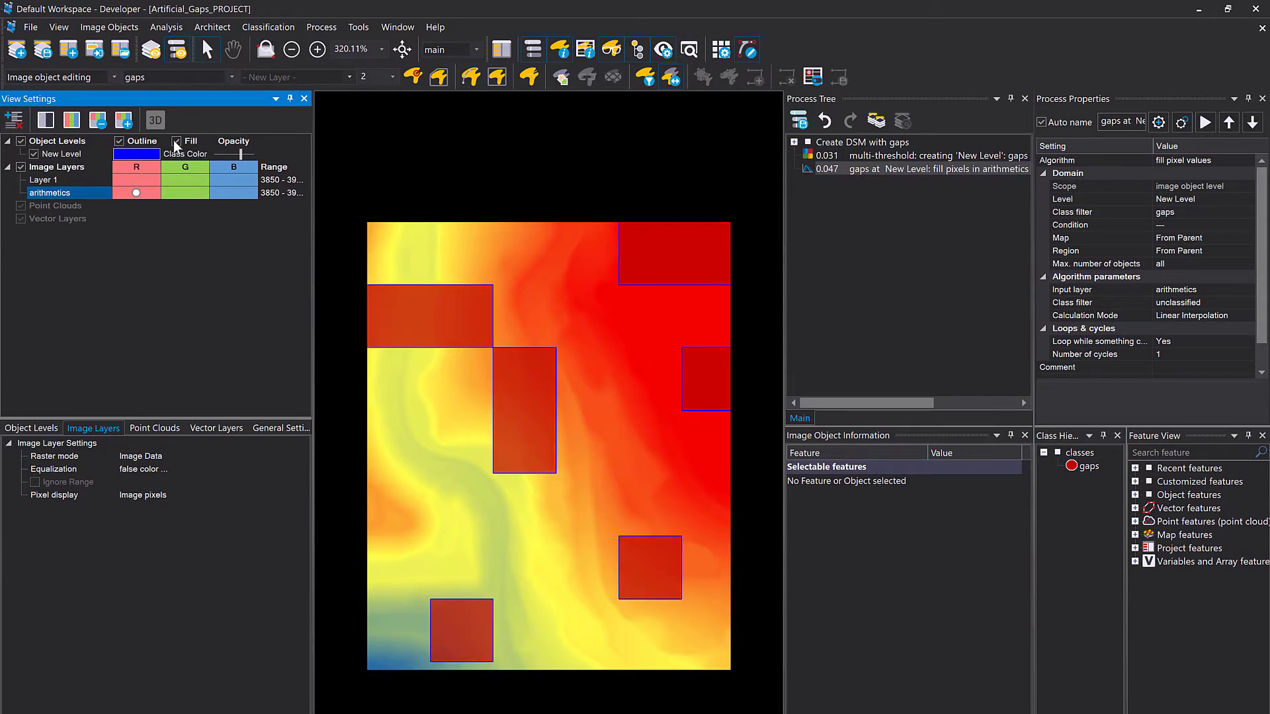
left_click(176, 141)
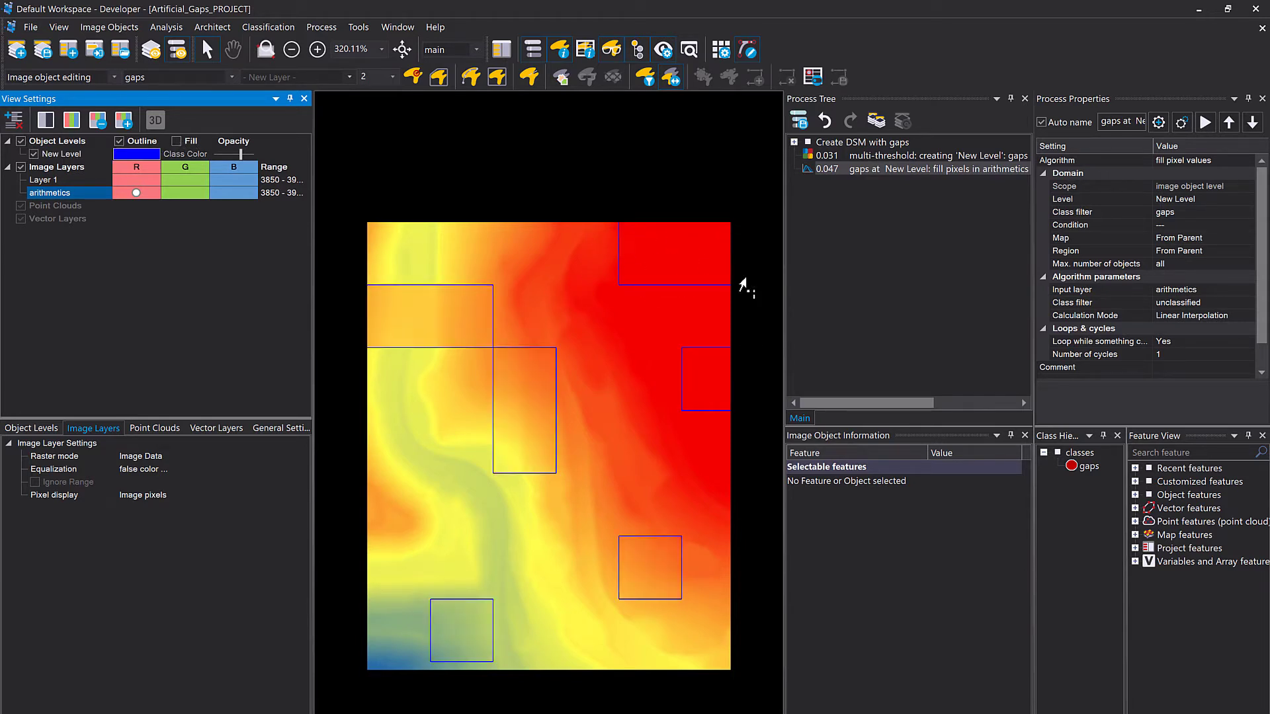
mouse_move(724, 270)
mouse_move(513, 423)
mouse_move(636, 562)
Step: Delete the arithmetics image layer and confirm its removal
left_click(793, 142)
left_click(846, 195)
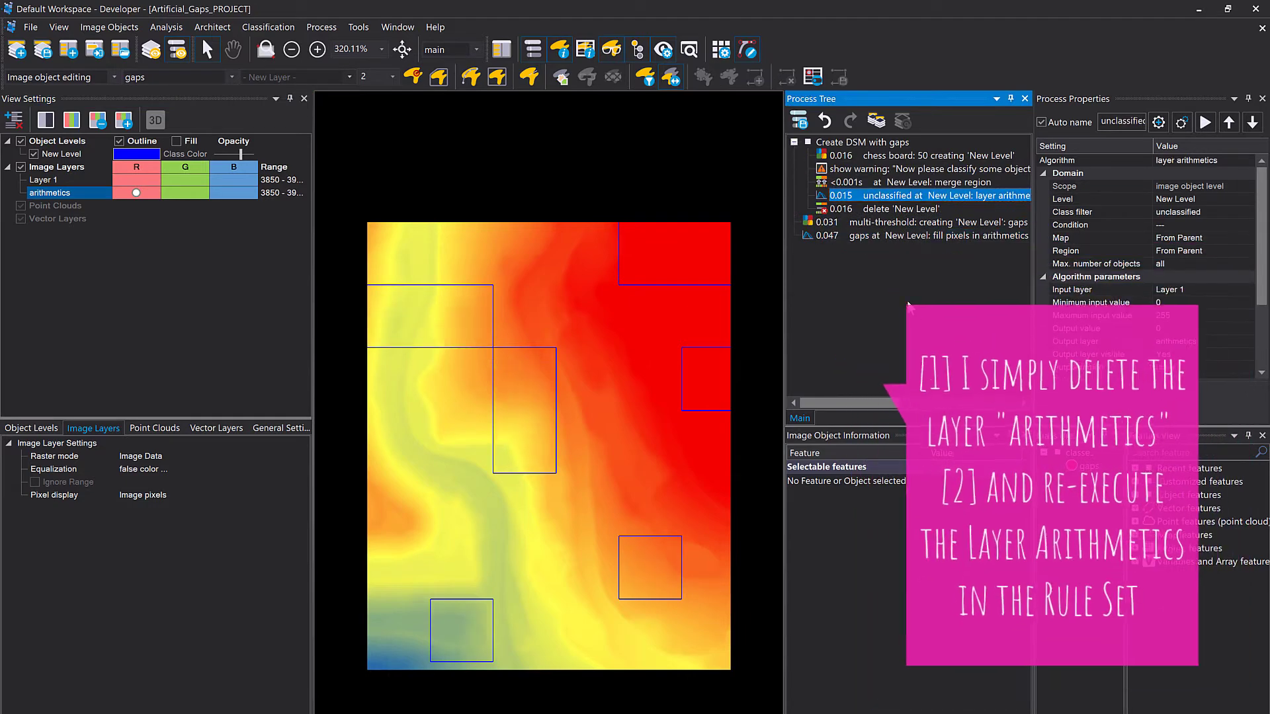
right_click(86, 196)
left_click(142, 203)
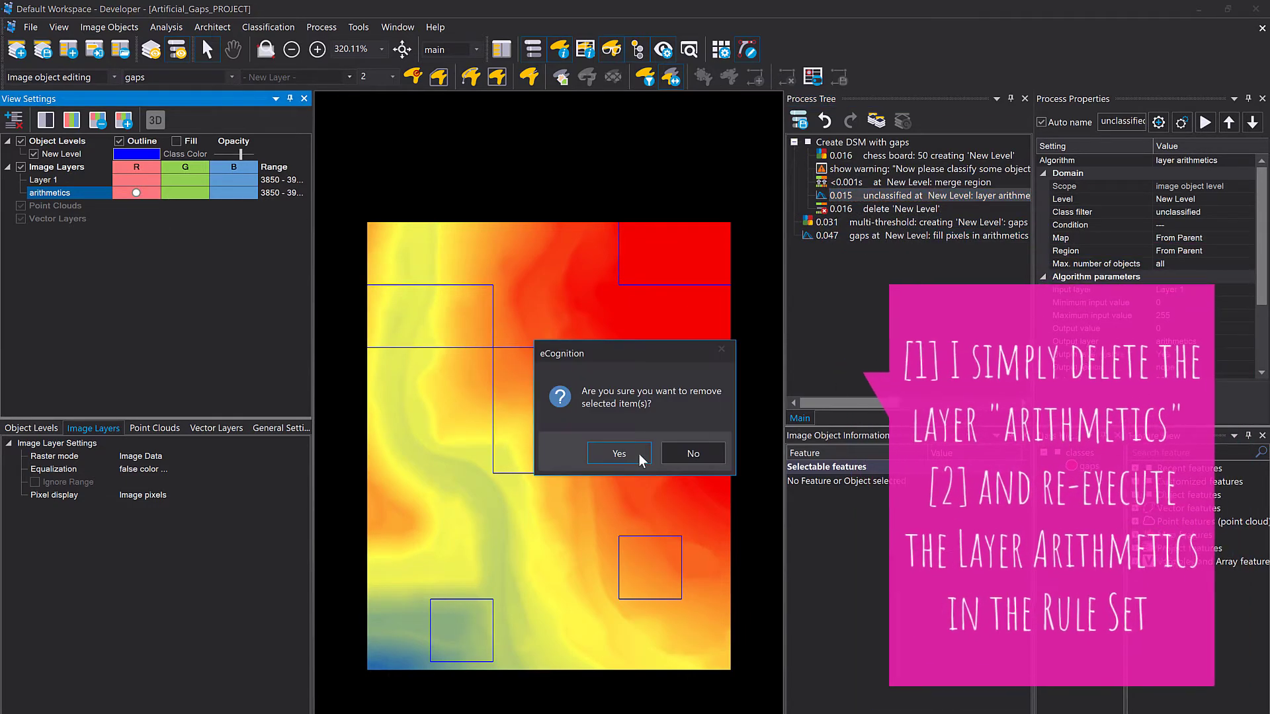
left_click(639, 454)
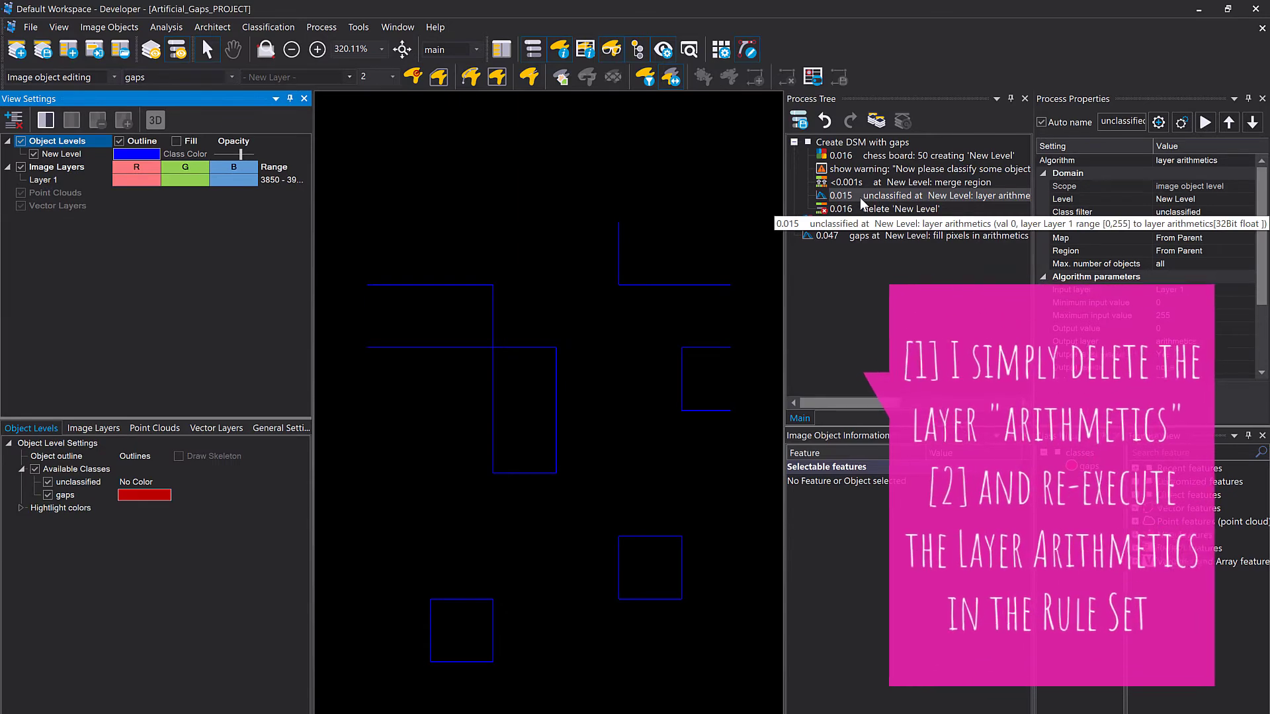
Step: Re-execute the layer arithmetics process in the rule set and display the recreated arithmetics layer in the red channel
left_click(899, 225)
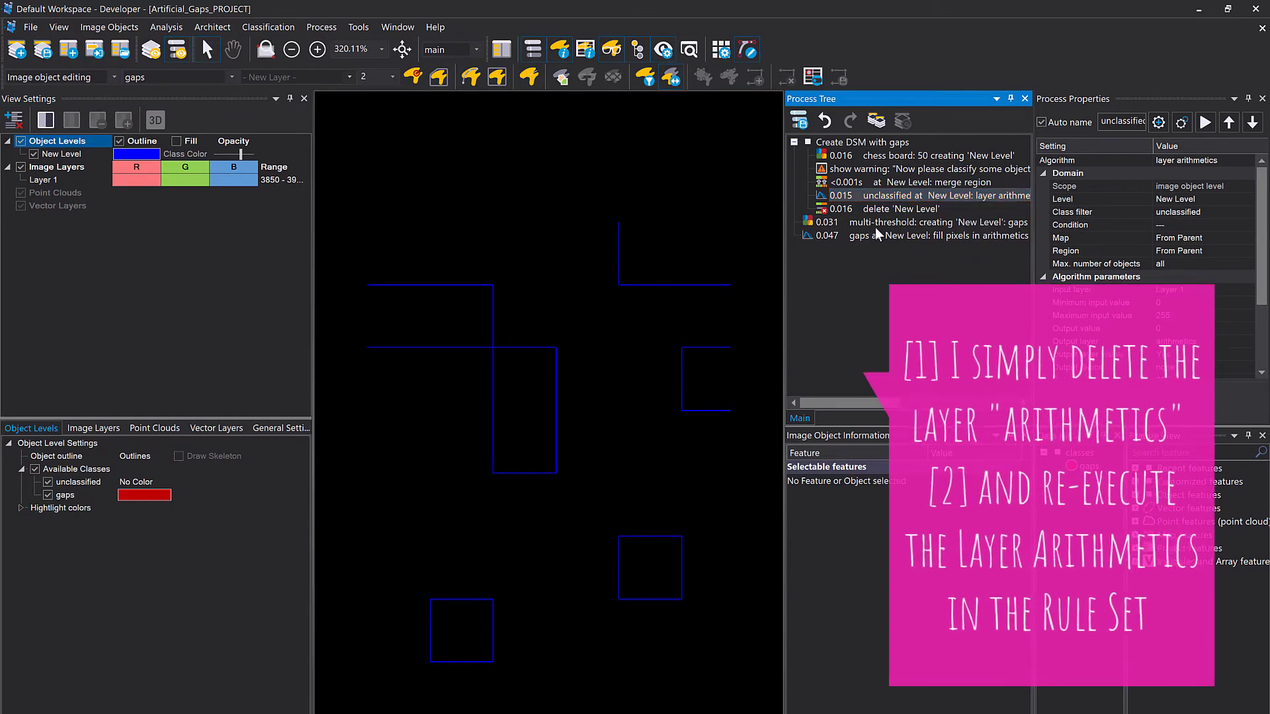
left_click(135, 193)
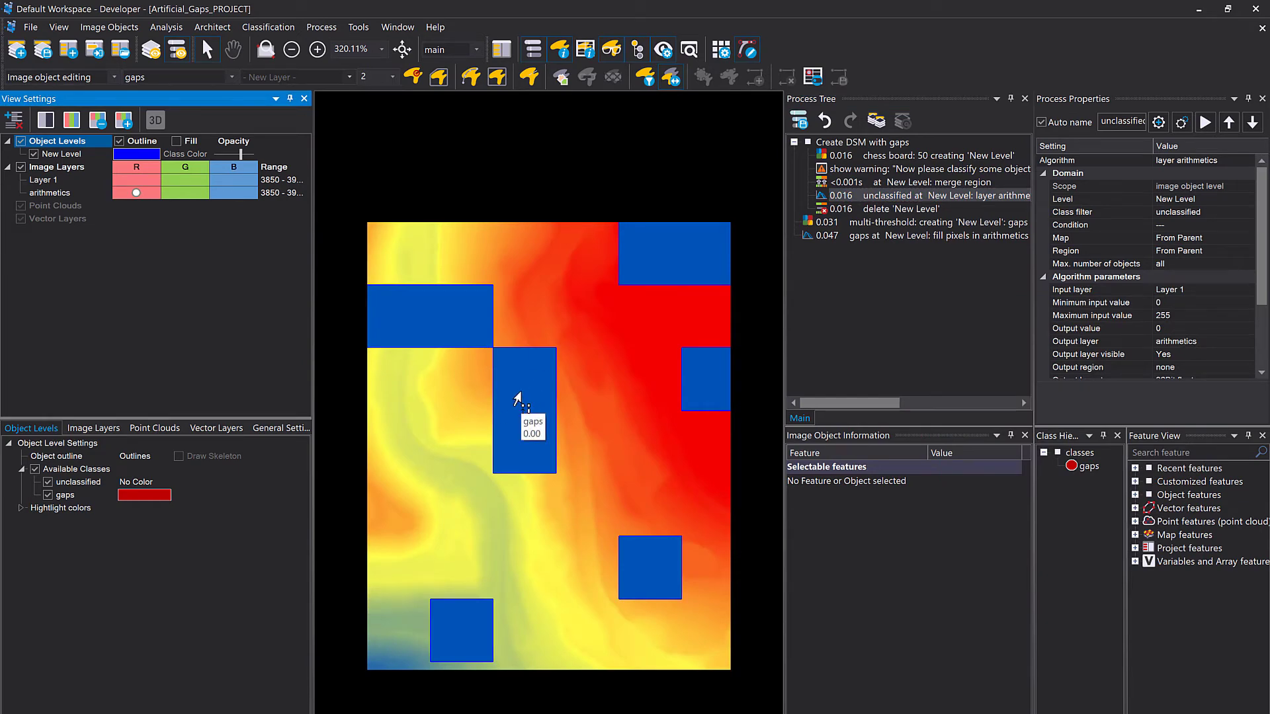
Step: Change the fill pixel values process's calculation mode to Inverse Distance Weighting and execute it
left_click(906, 239)
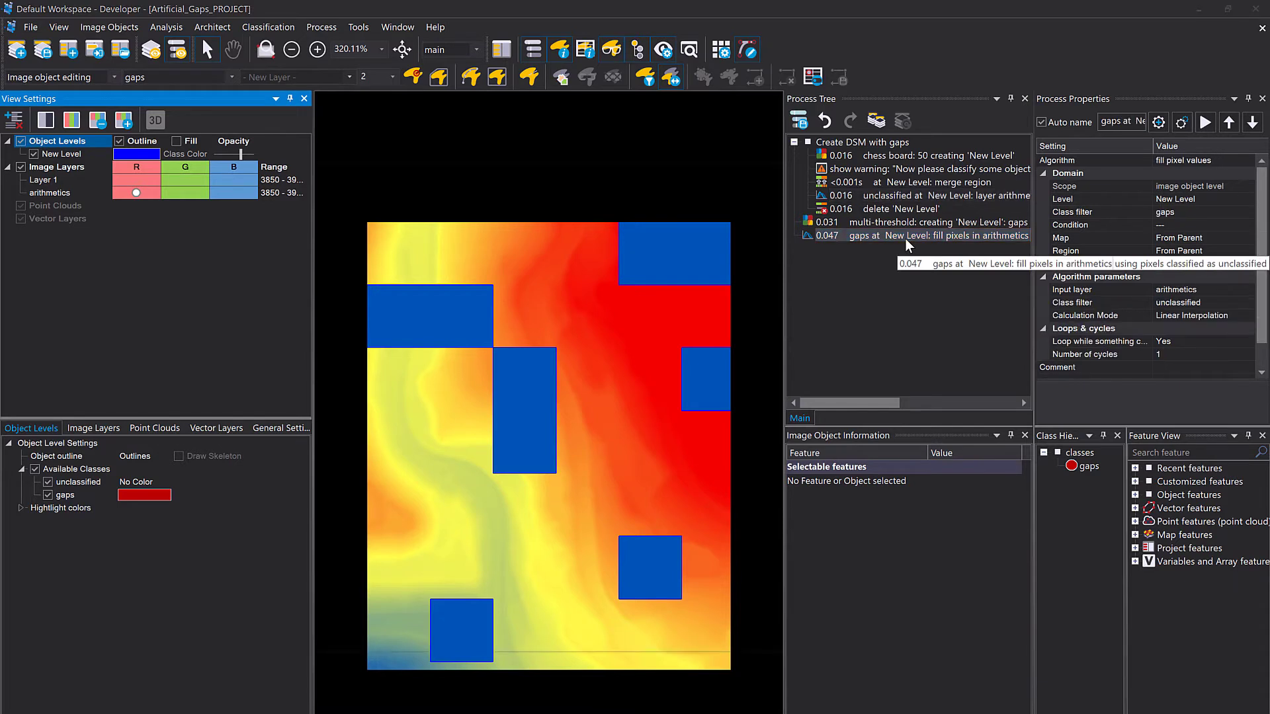
double_click(906, 240)
left_click(993, 339)
left_click(1079, 338)
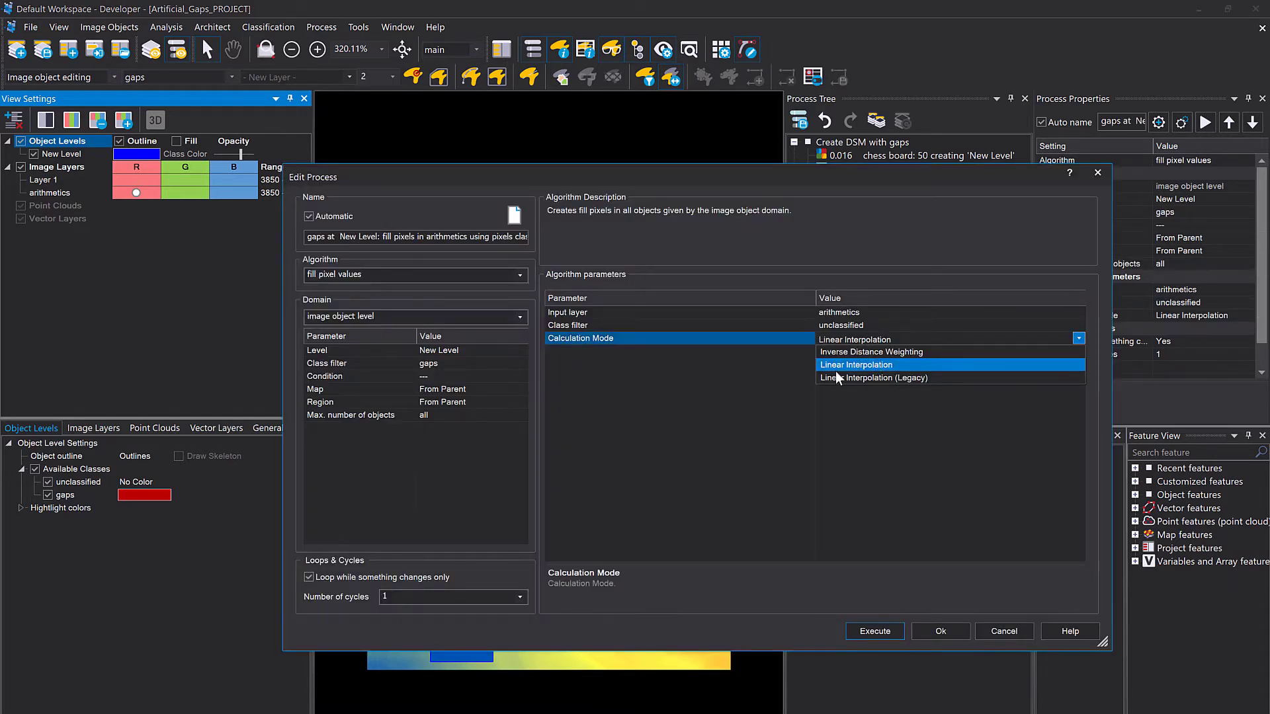
left_click(856, 353)
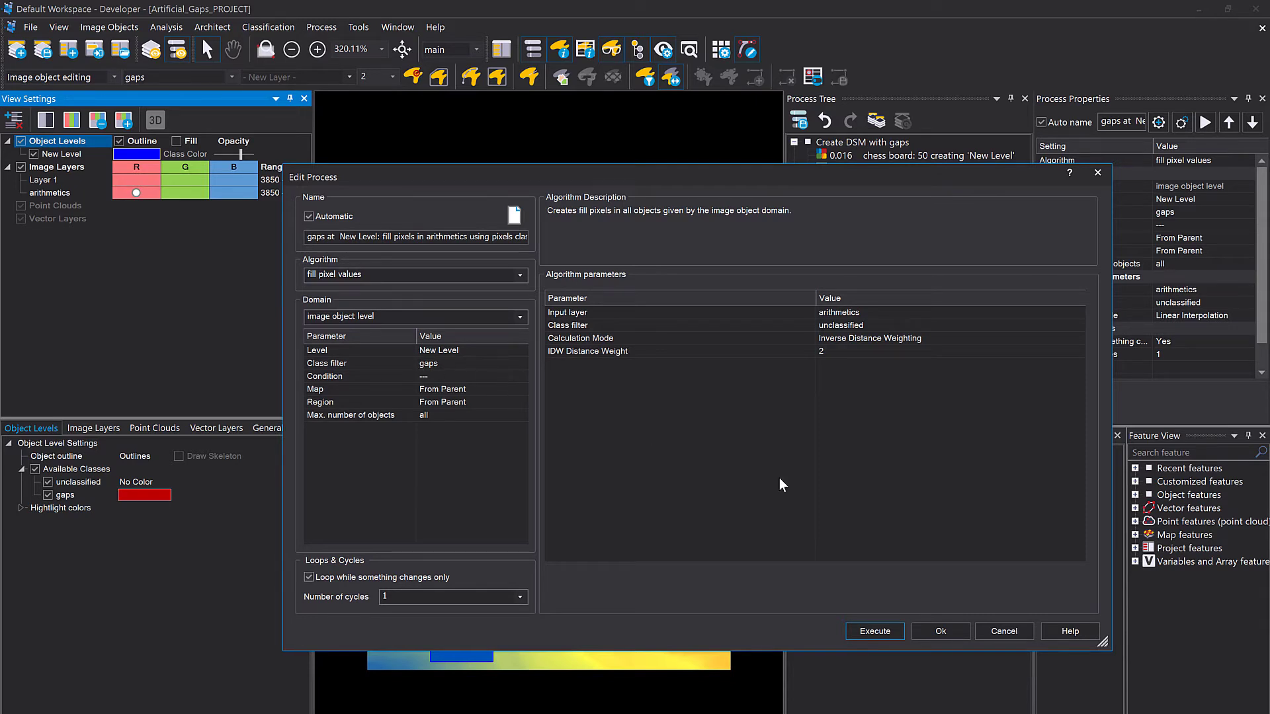
left_click(883, 627)
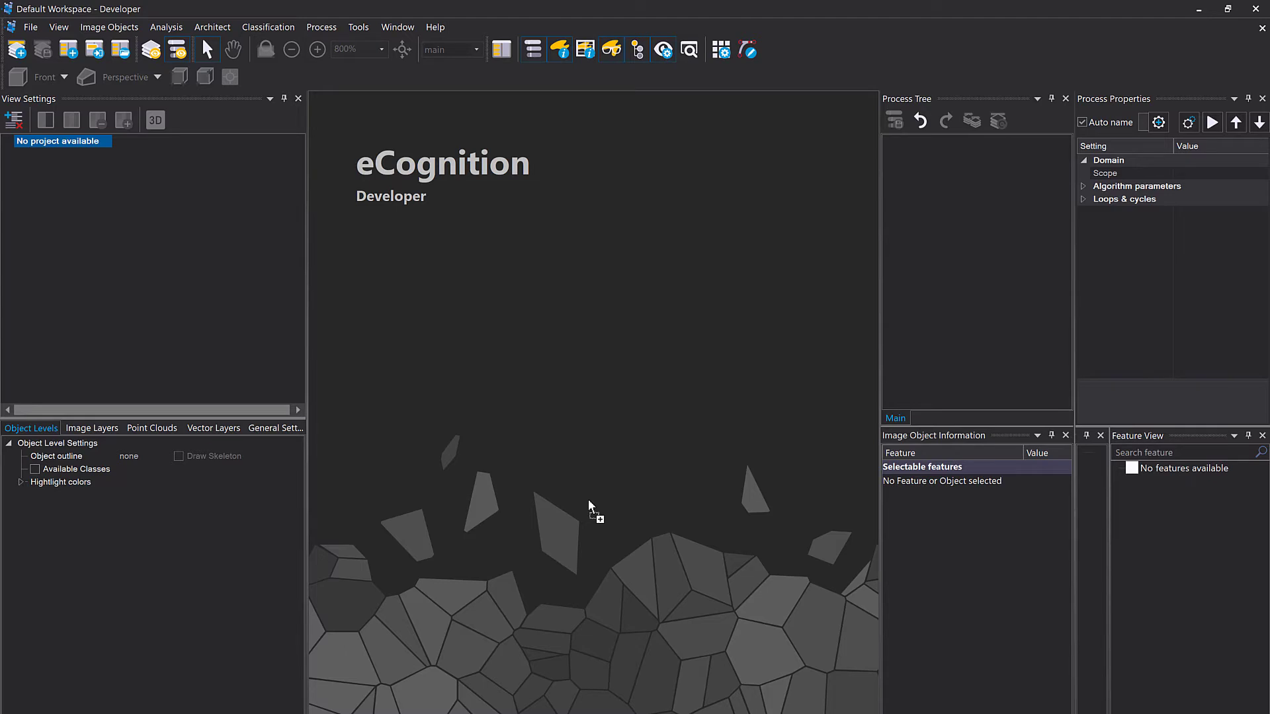
Step: Open the Lidar_Interpolation project and display its image layers as a red, green and blue mix
left_click_drag(589, 499, 589, 498)
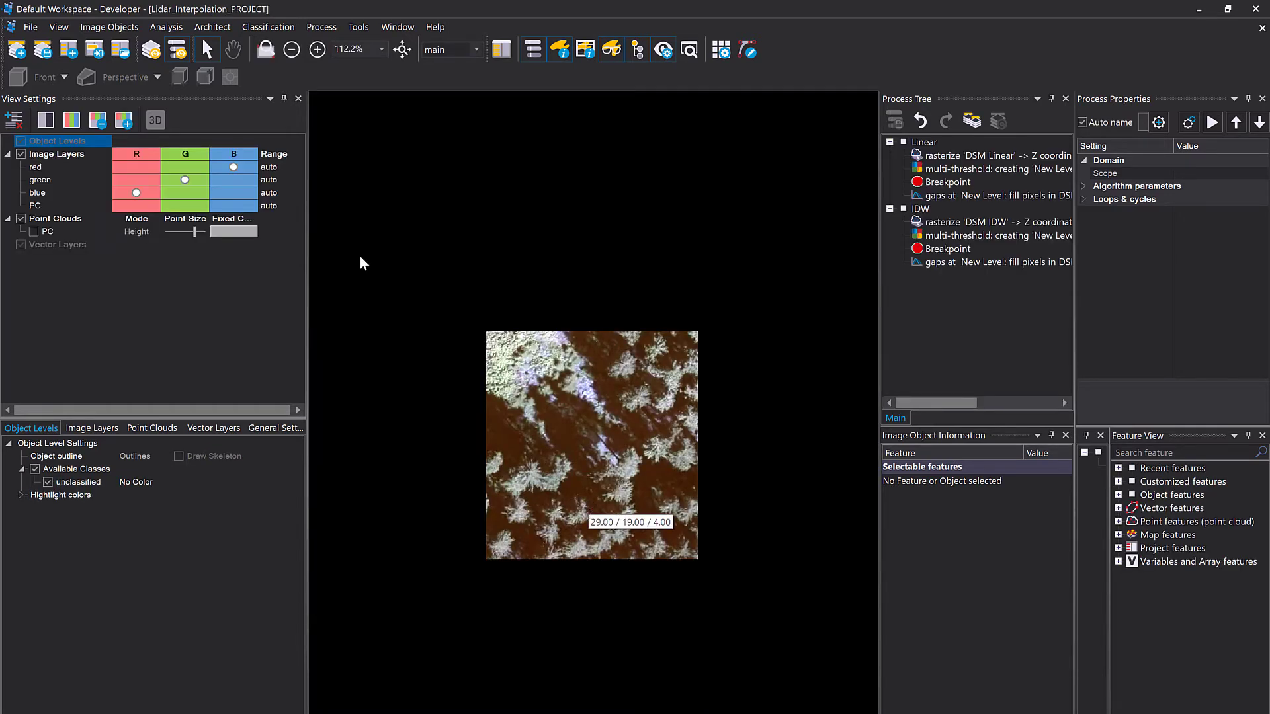
left_click(71, 120)
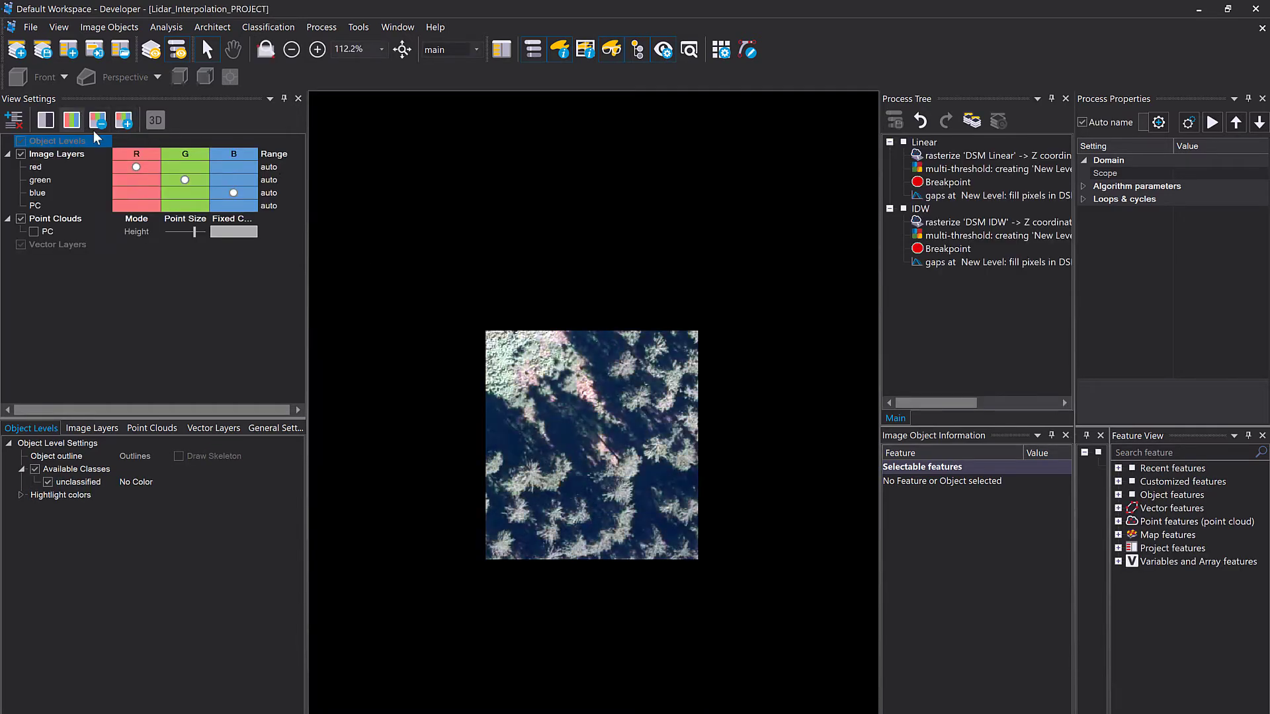
scroll(658, 440, "up", 3)
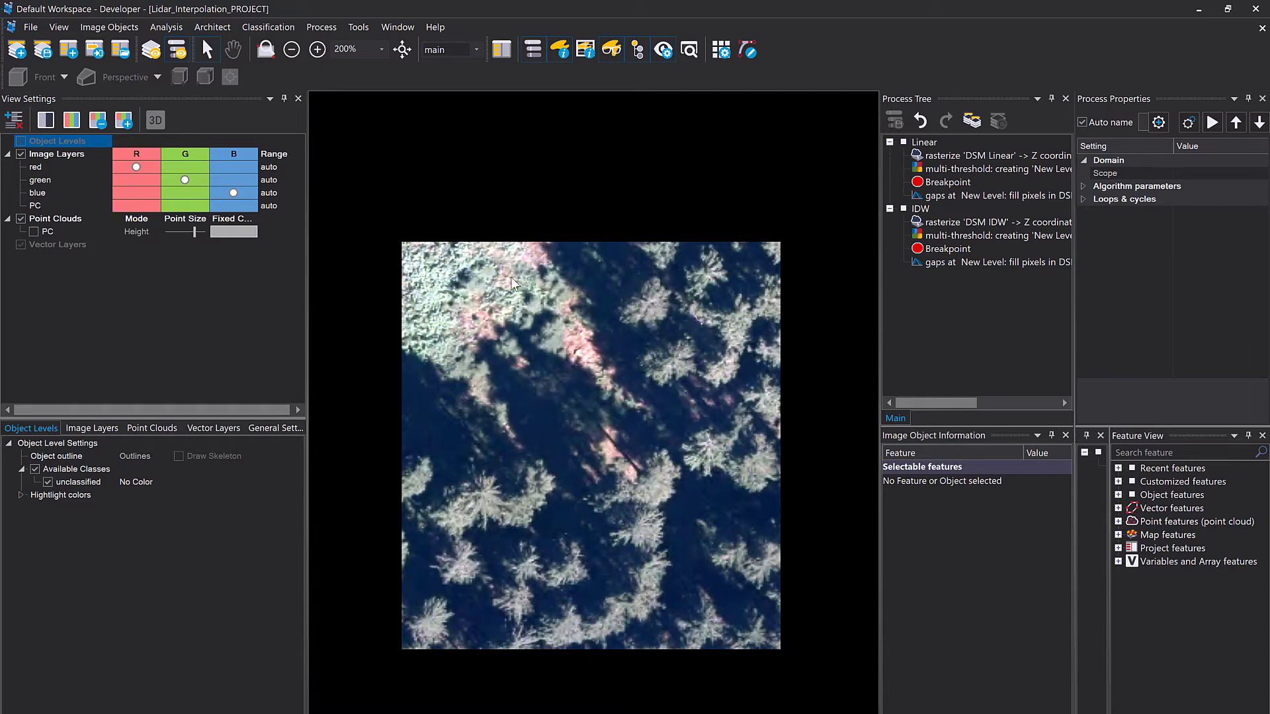
Step: Assign the PC image layer to the red, green and blue channels to view the lidar raster
left_click(136, 205)
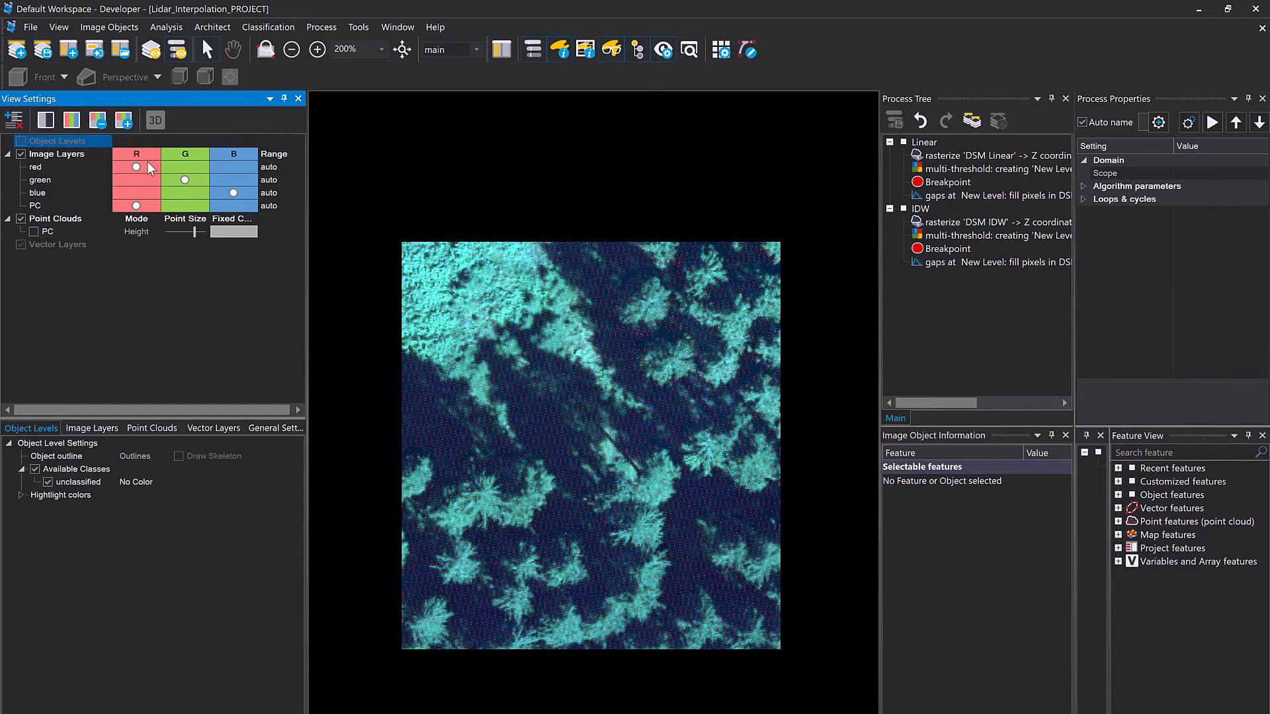
left_click(186, 206)
left_click(234, 205)
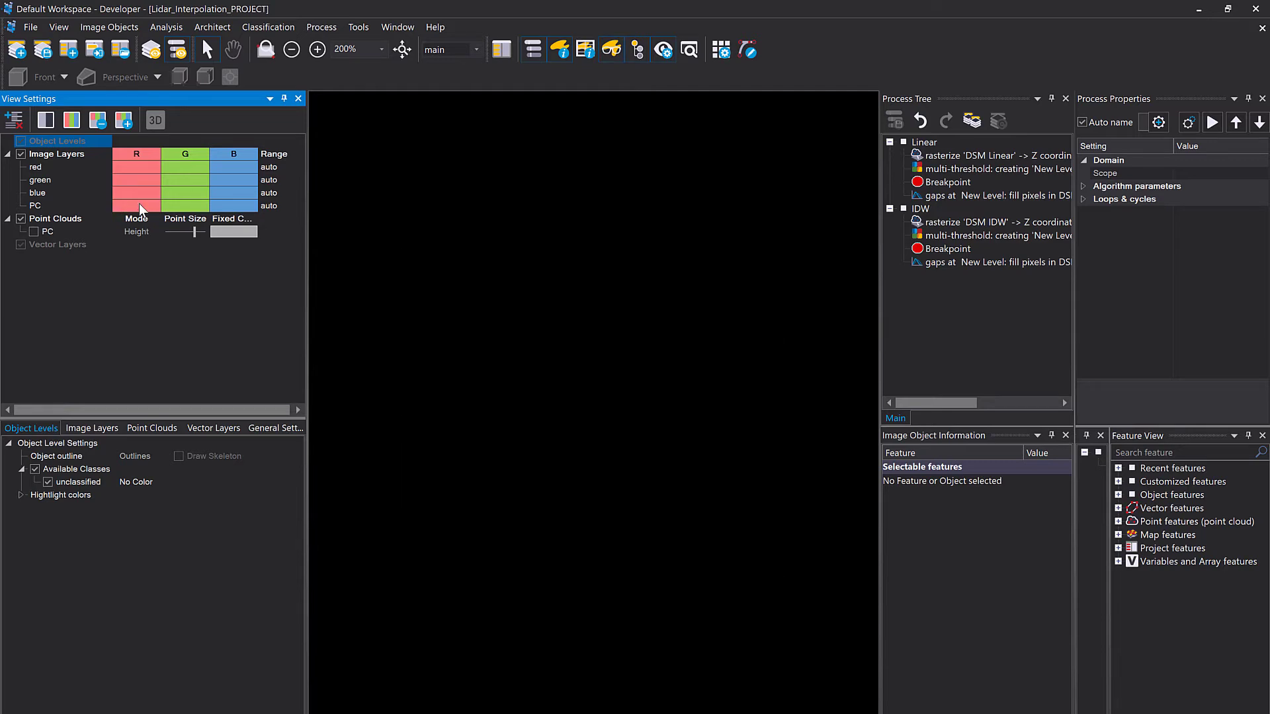
Step: Display the PC point cloud coloured by height and reduce its point size to 6
left_click(34, 232)
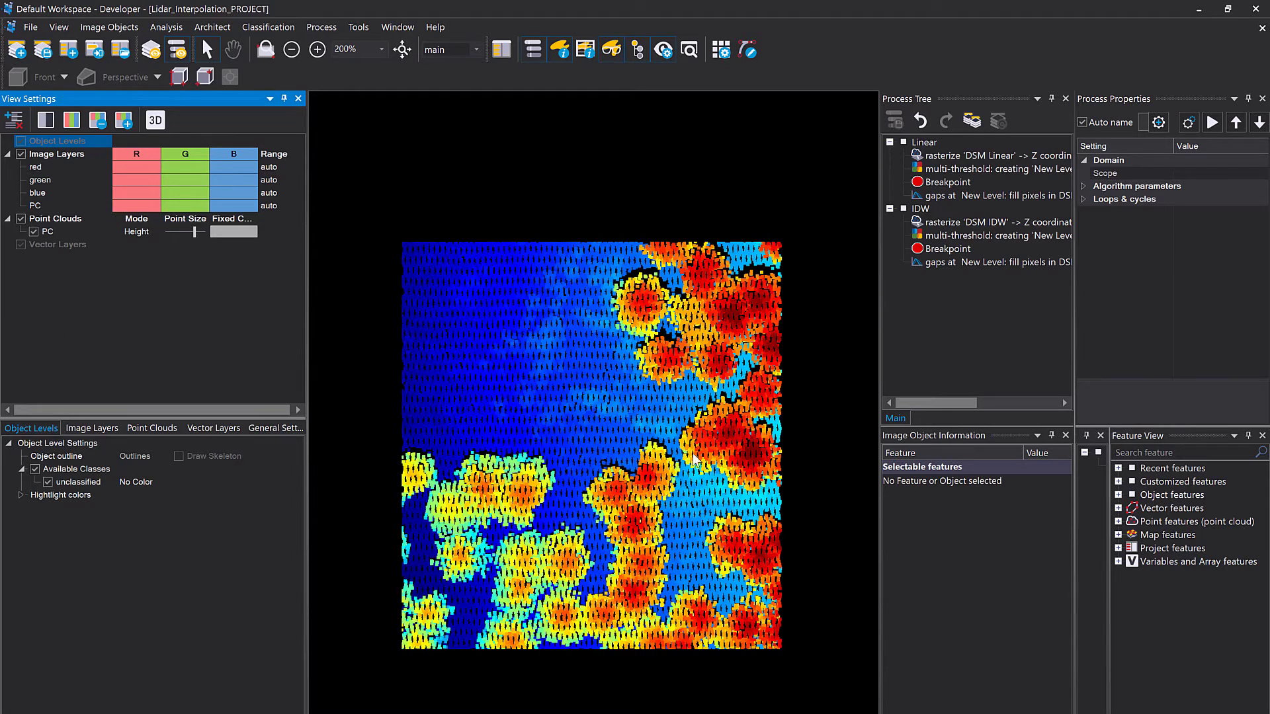
left_click(192, 232)
left_click_drag(192, 231, 185, 236)
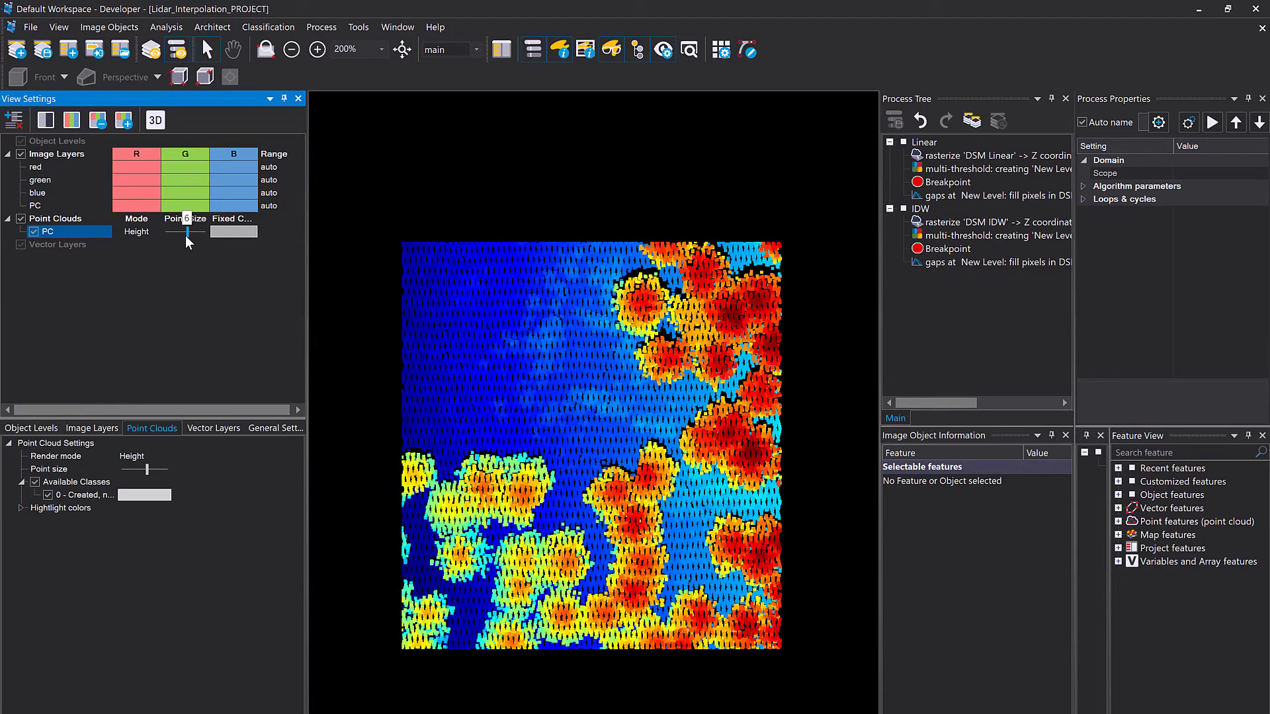
Step: Open a 3D view of the whole point cloud area and orbit it to examine the trees and the ground
left_click(157, 124)
left_click(156, 96)
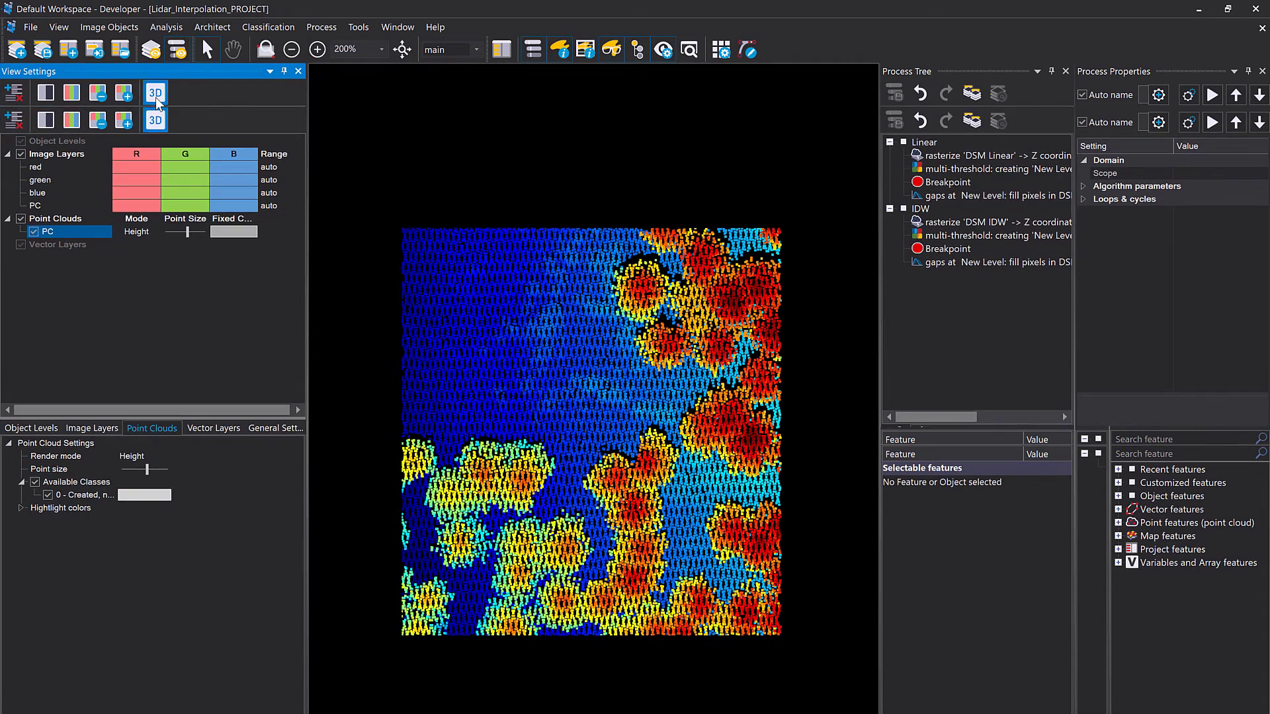
left_click_drag(397, 238, 816, 698)
left_click(816, 437)
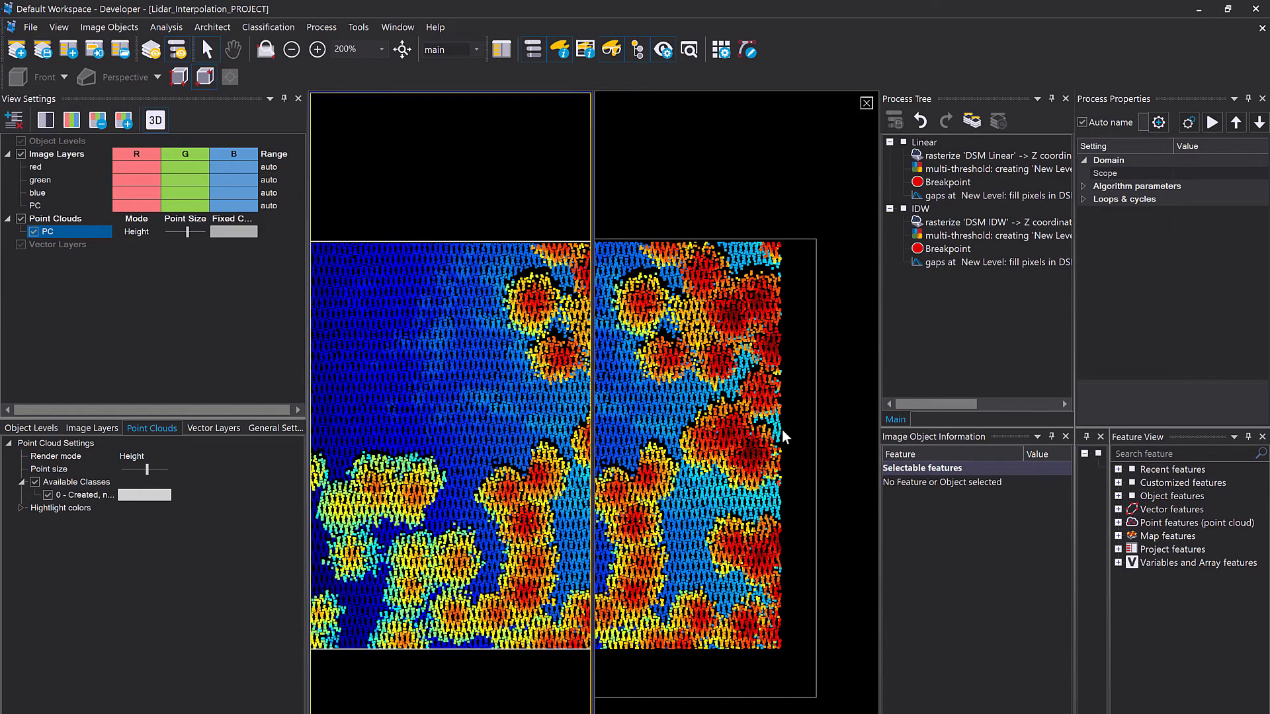
left_click_drag(717, 518, 828, 500)
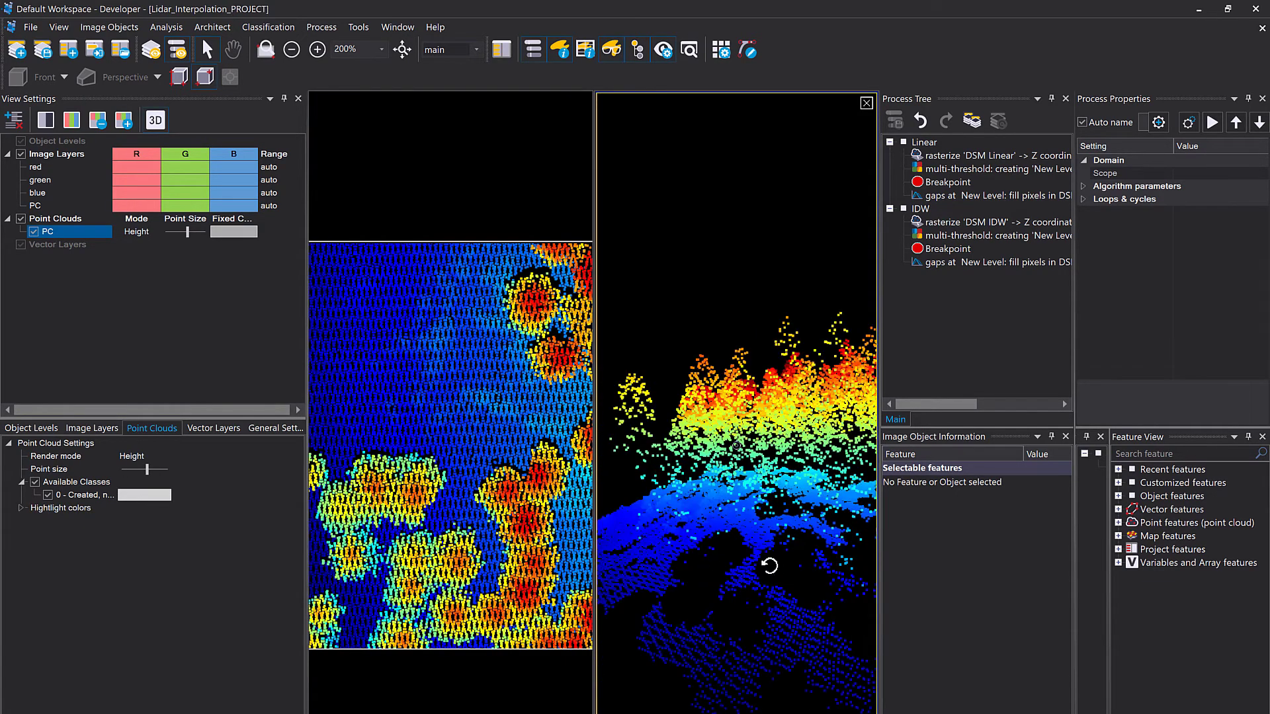
left_click_drag(771, 618, 713, 495)
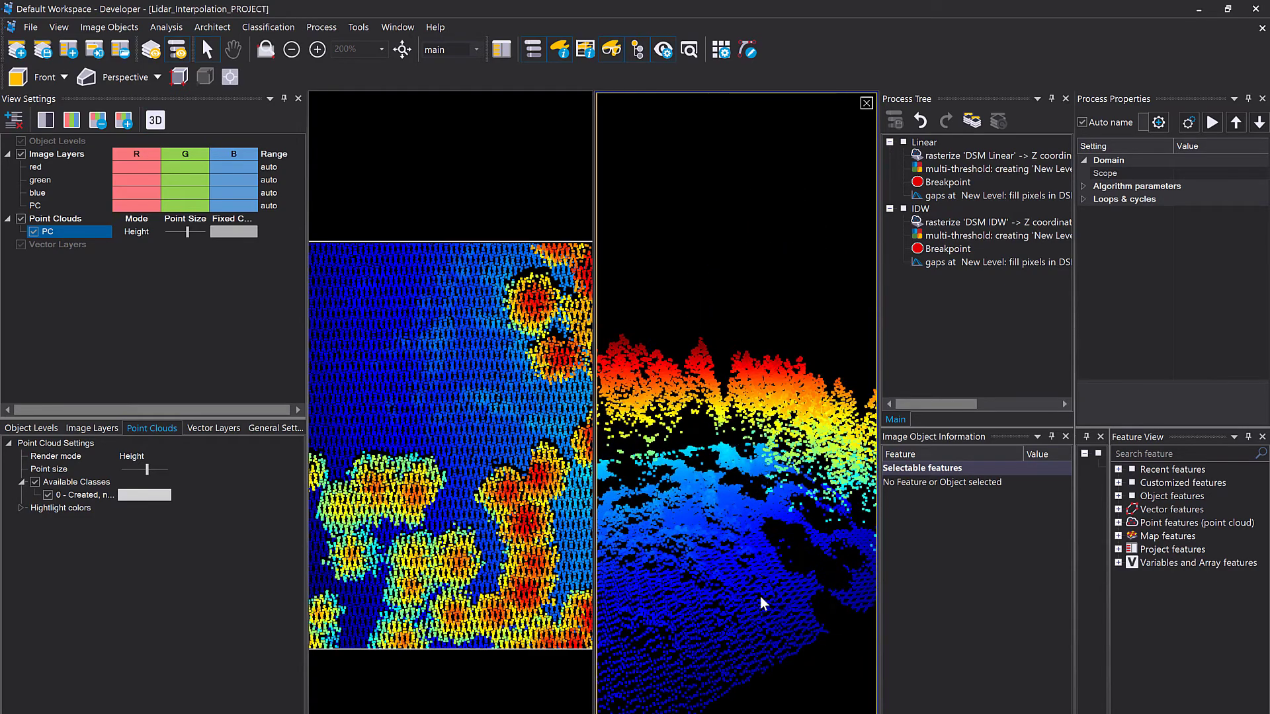
left_click_drag(760, 597, 721, 548)
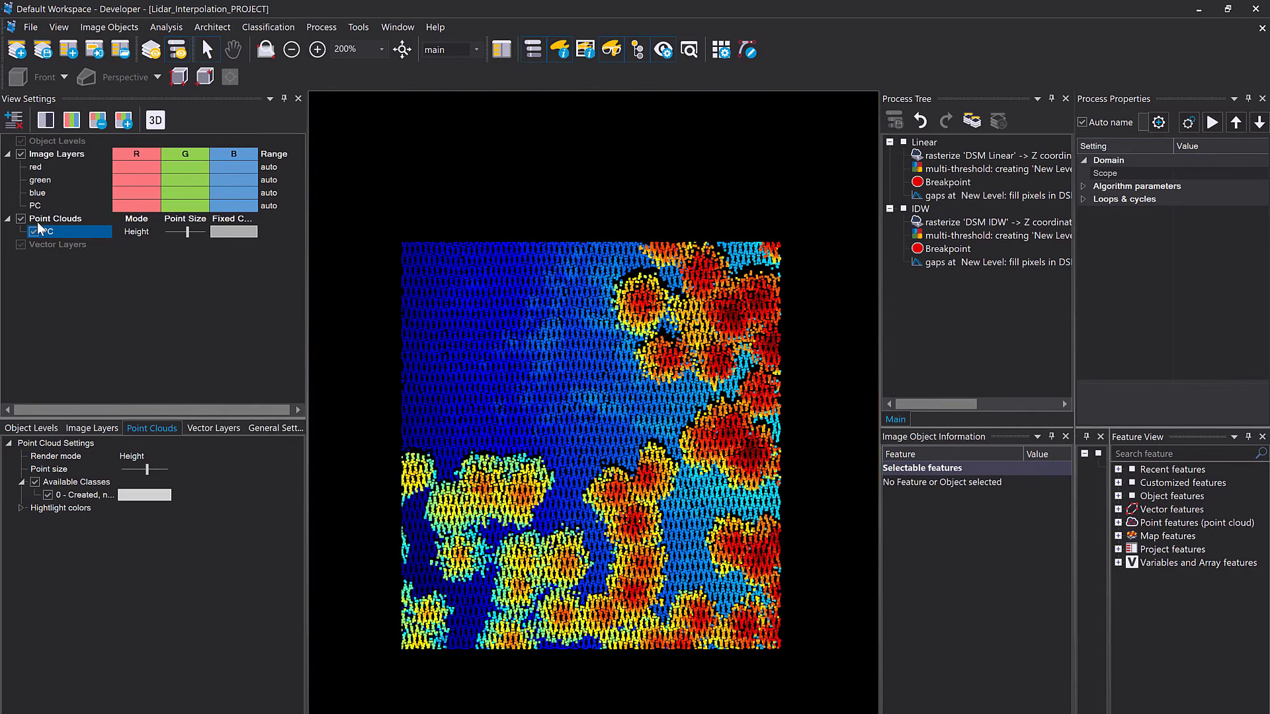
Step: Hide the PC point cloud in favour of the RGB image and widen the process tree to show full process names
left_click(34, 230)
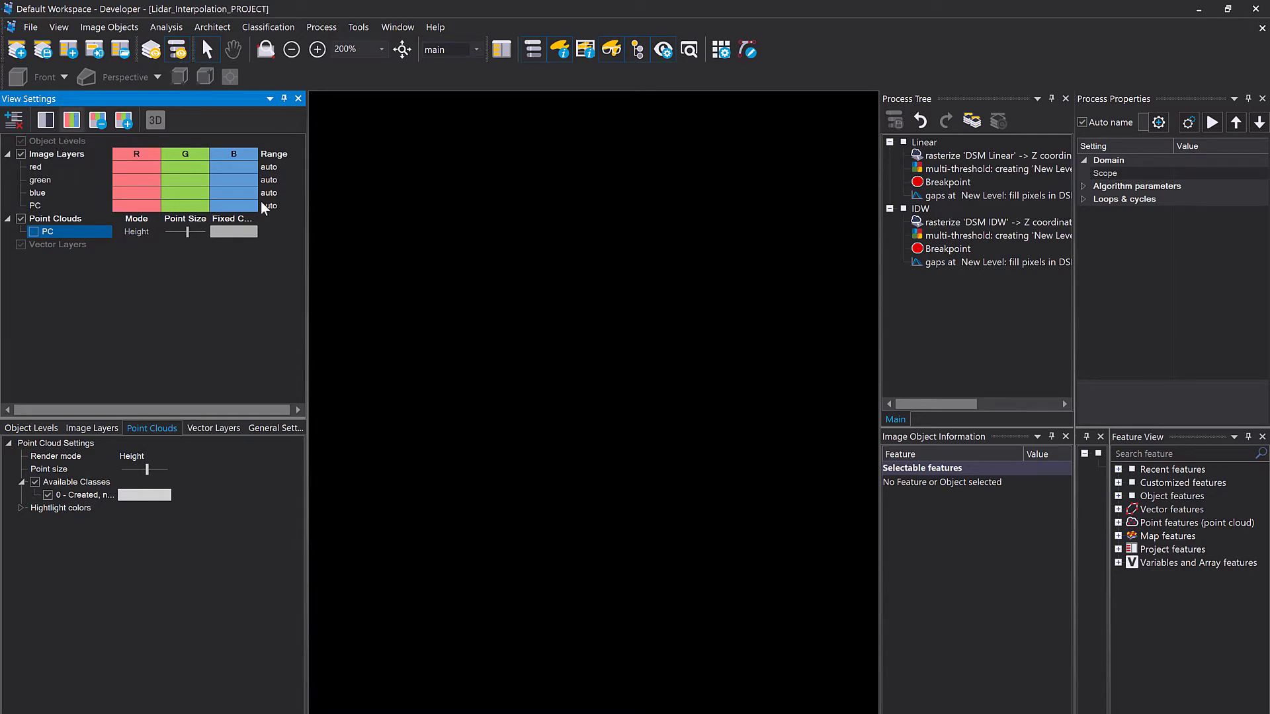
left_click_drag(880, 235, 721, 238)
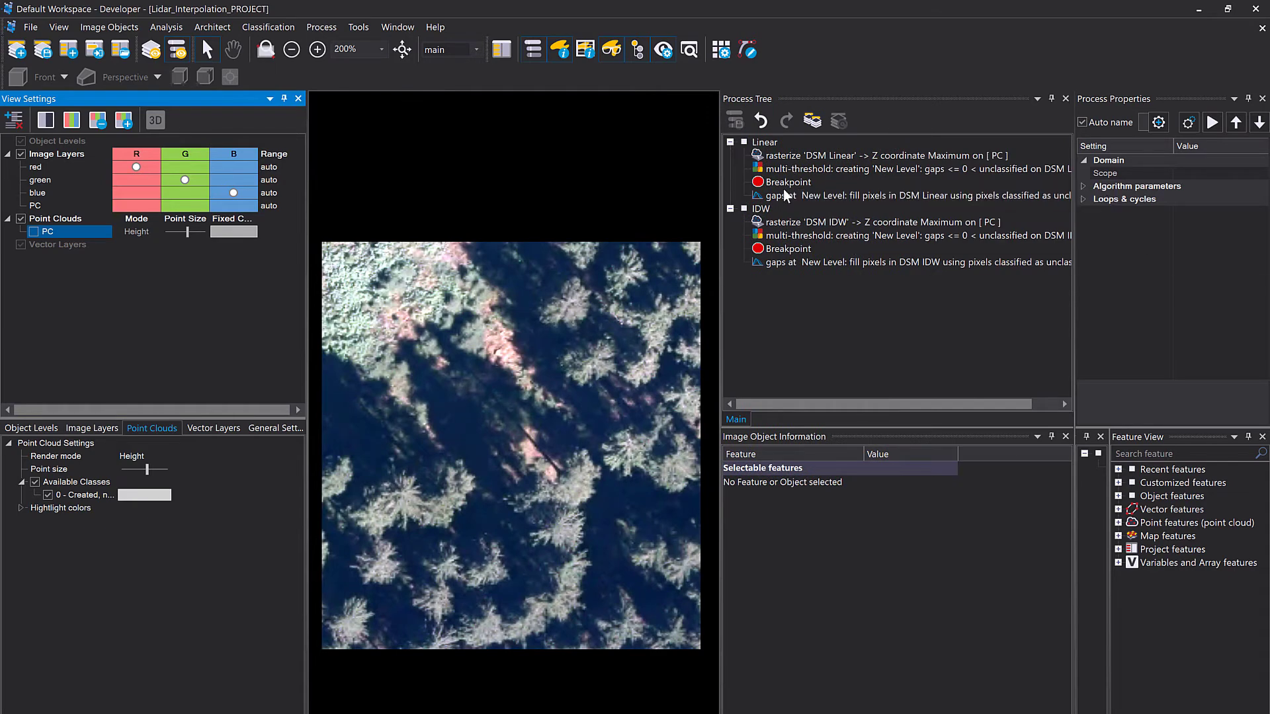
Step: Execute the Linear process branch up to its breakpoint and review its rasterize and multi-threshold process settings
left_click(759, 145)
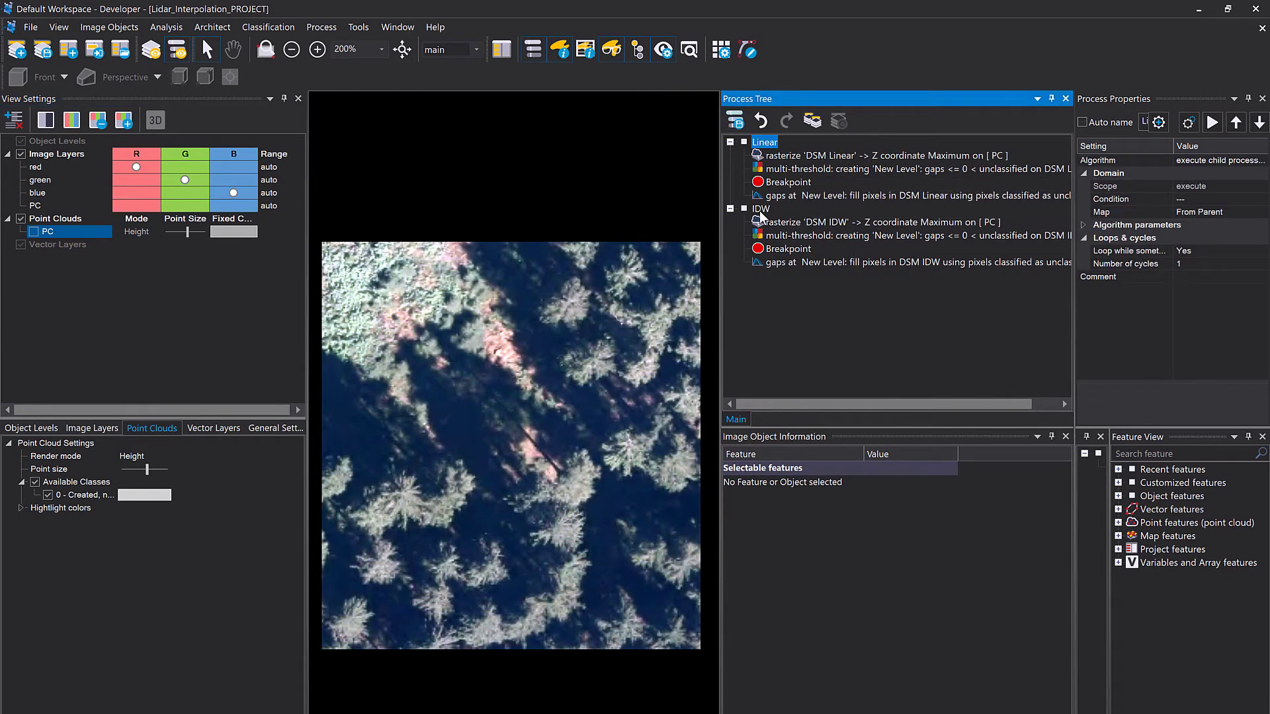
right_click(765, 141)
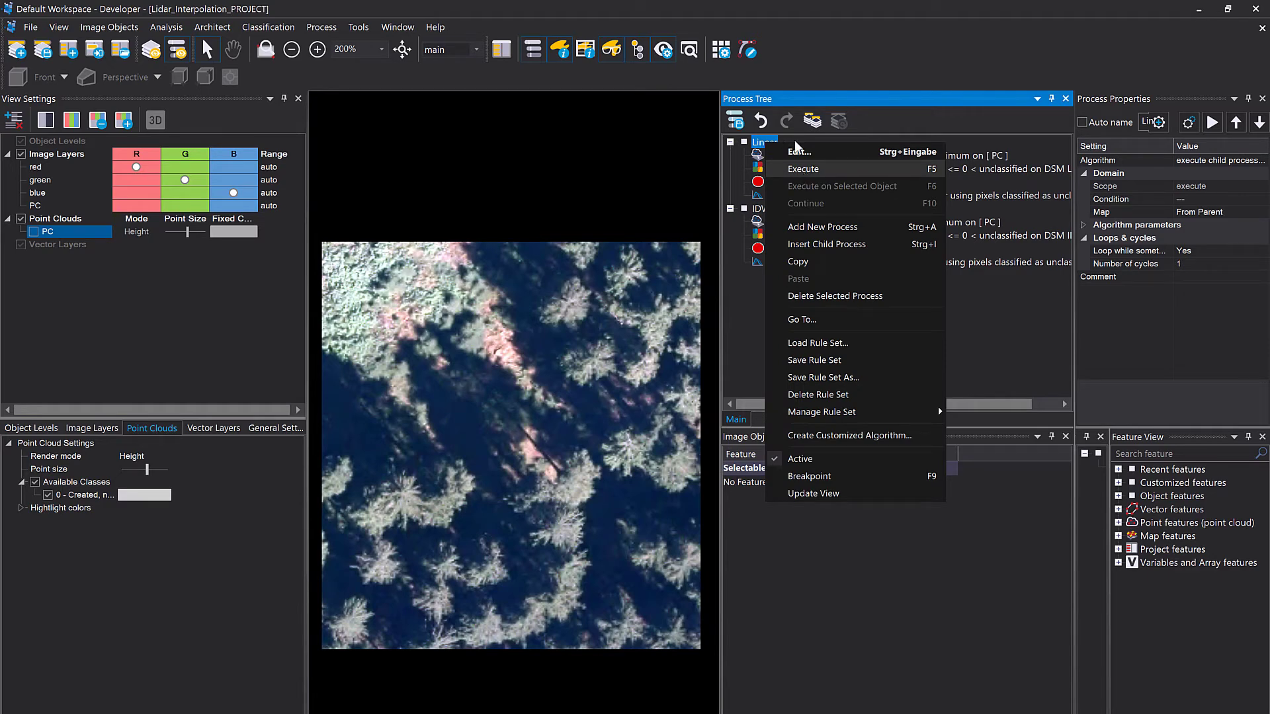
left_click(803, 169)
left_click(769, 157)
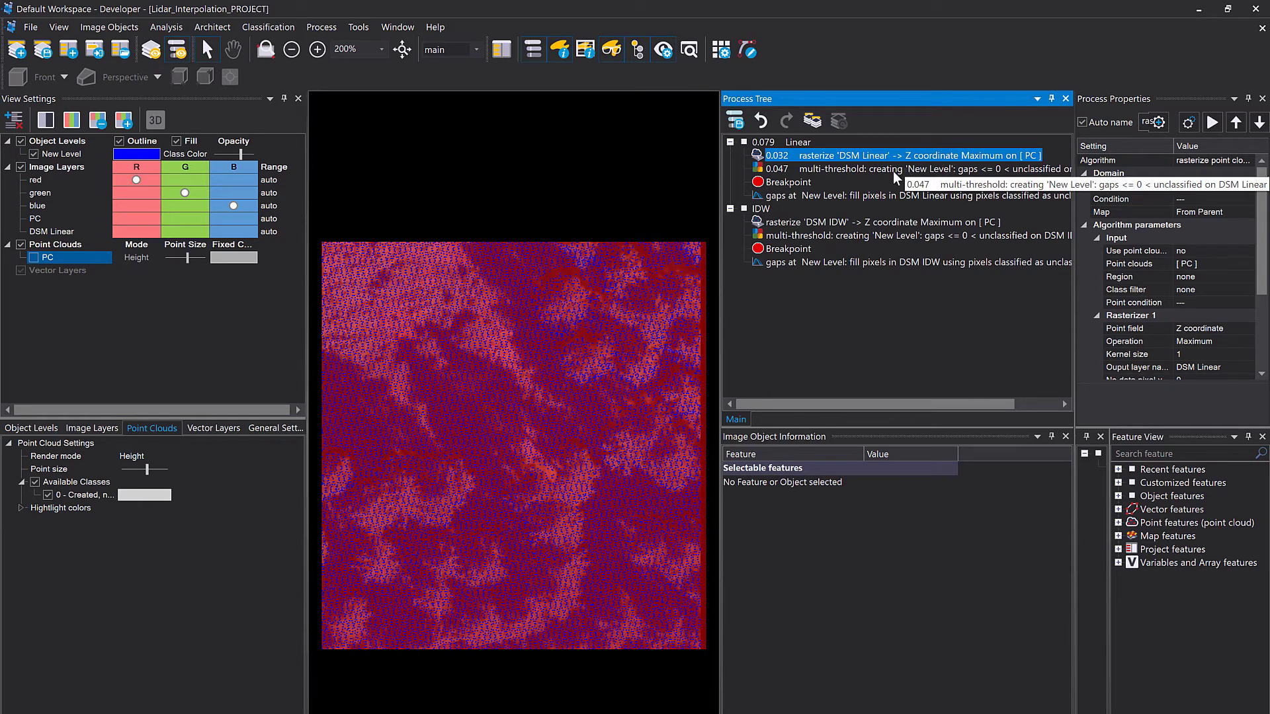
left_click(893, 173)
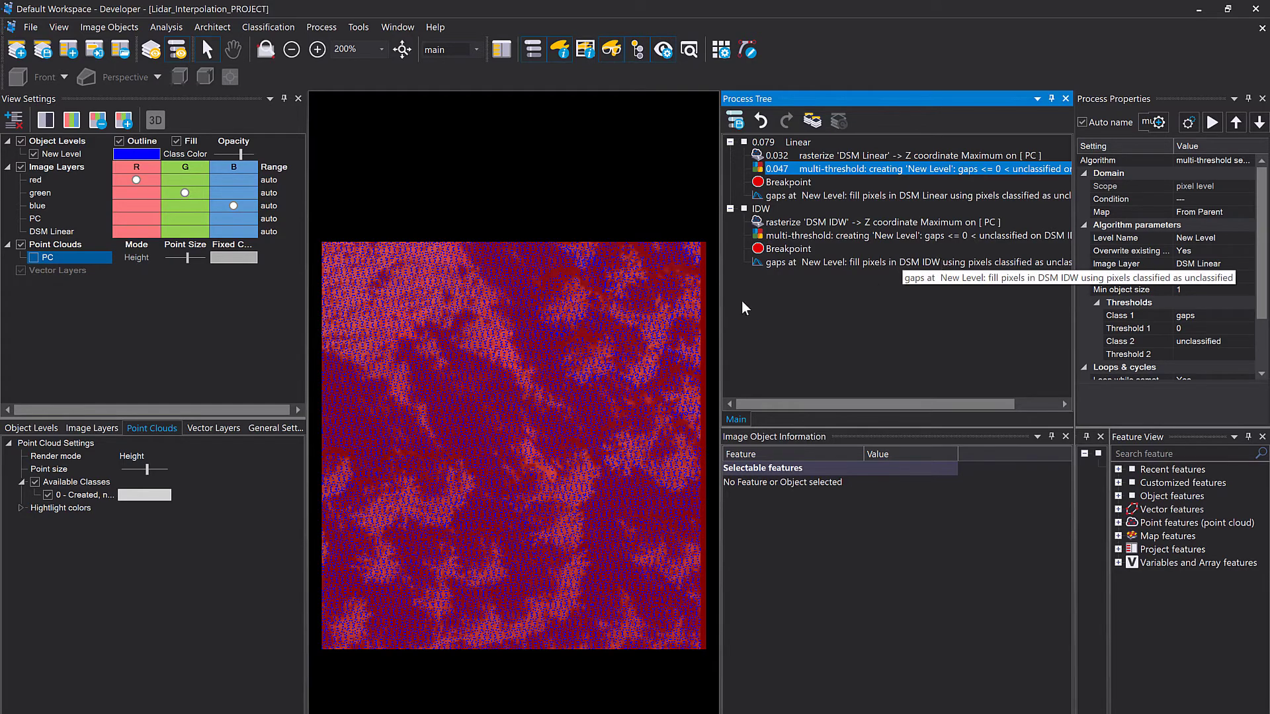
mouse_move(690, 309)
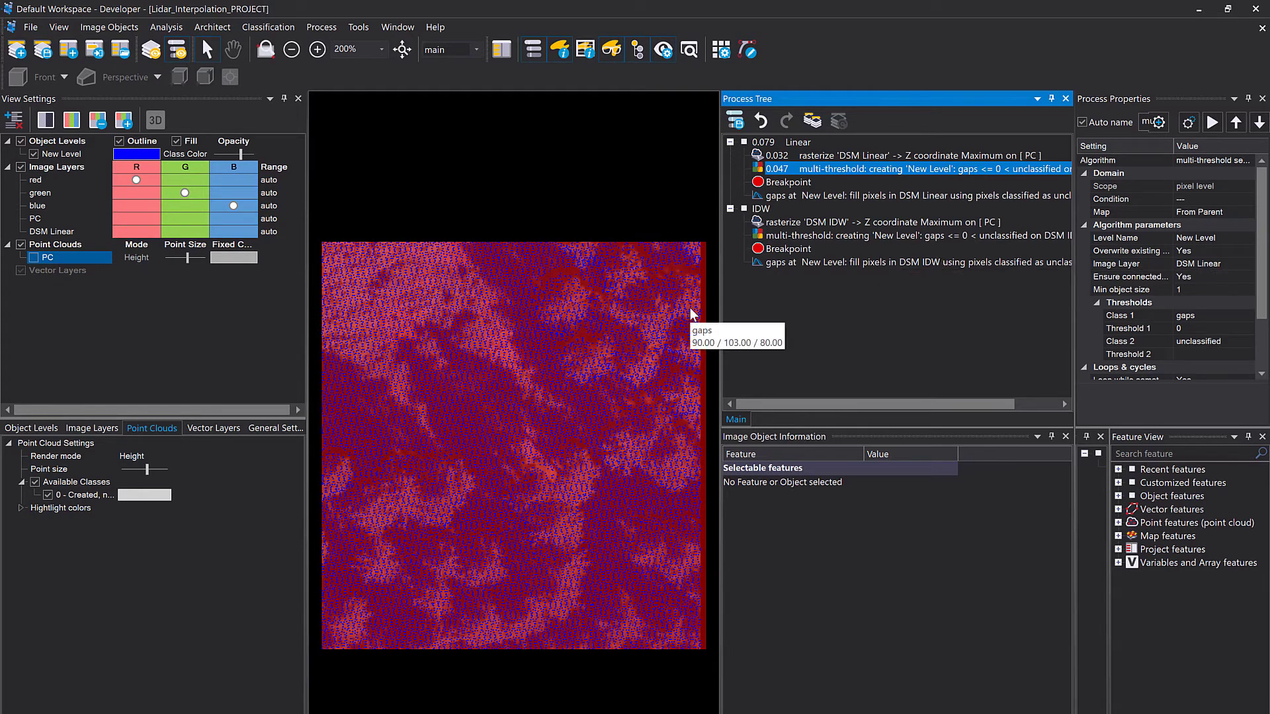
Step: Display only the DSM Linear layer in grayscale, hide the New Level objects and inspect the rasterized pixels up close
left_click(45, 119)
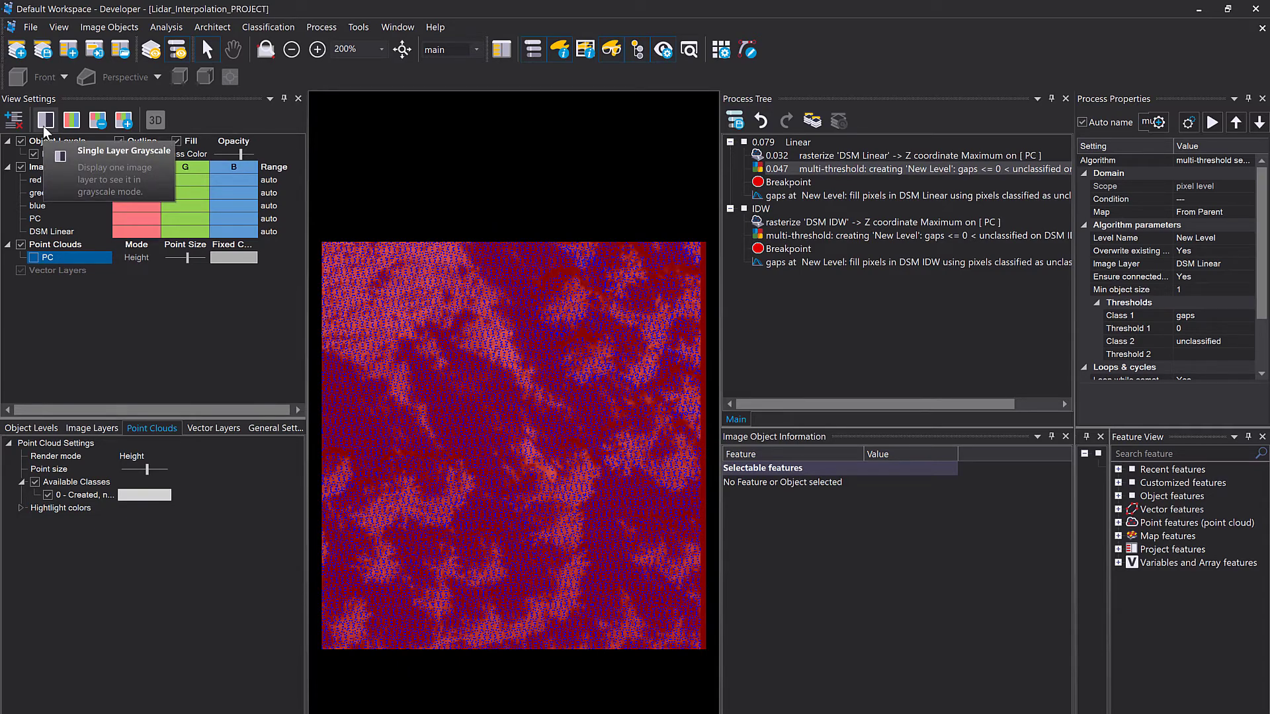
left_click(42, 231)
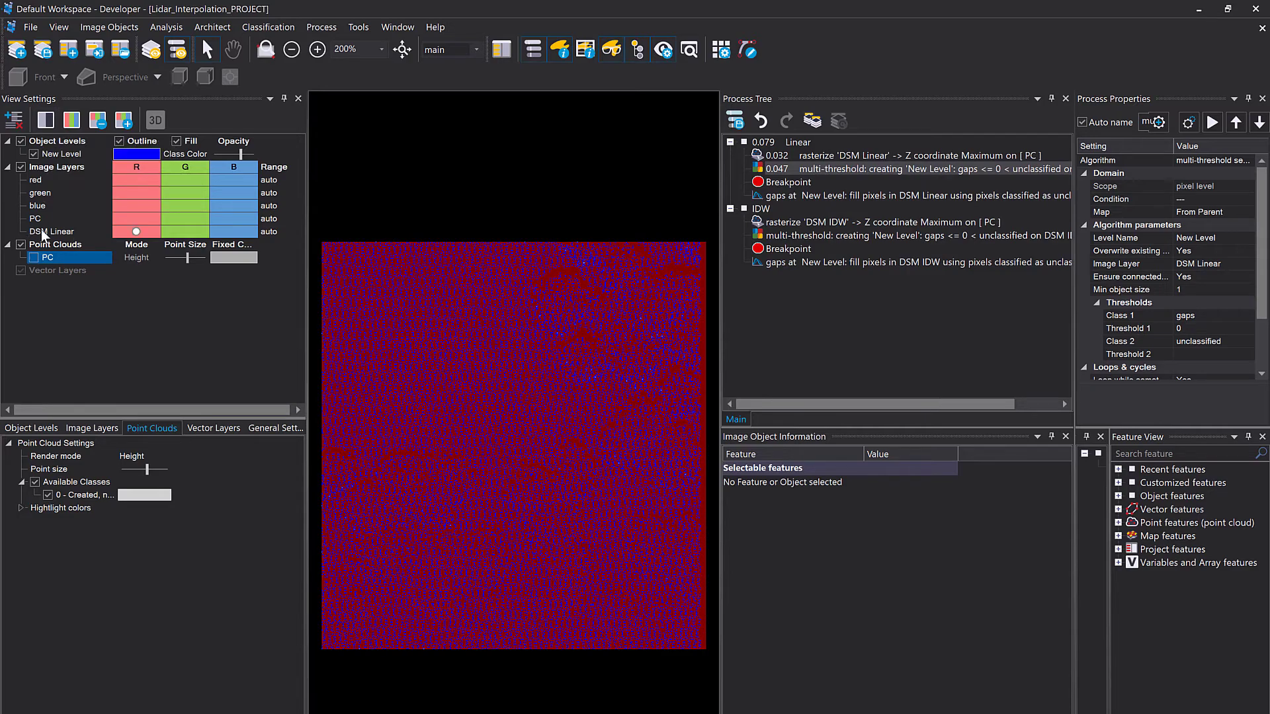
left_click(33, 154)
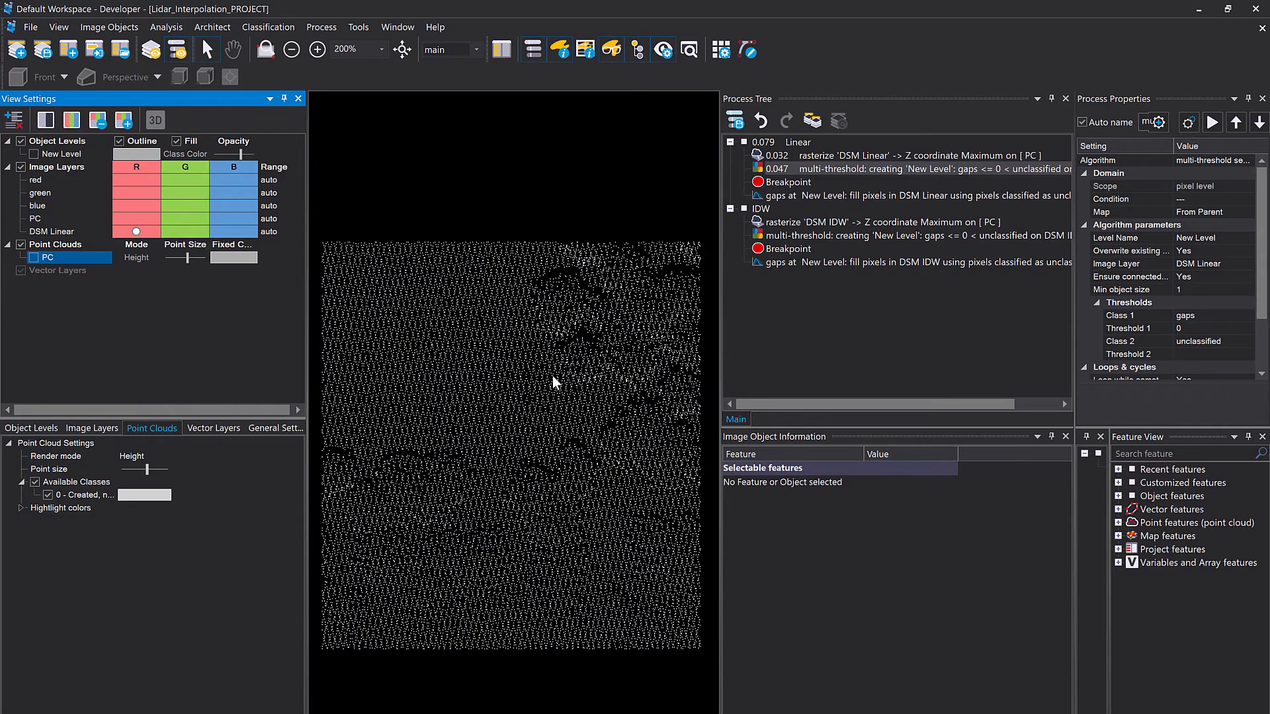
scroll(529, 374, "up", 2)
scroll(524, 382, "up", 5)
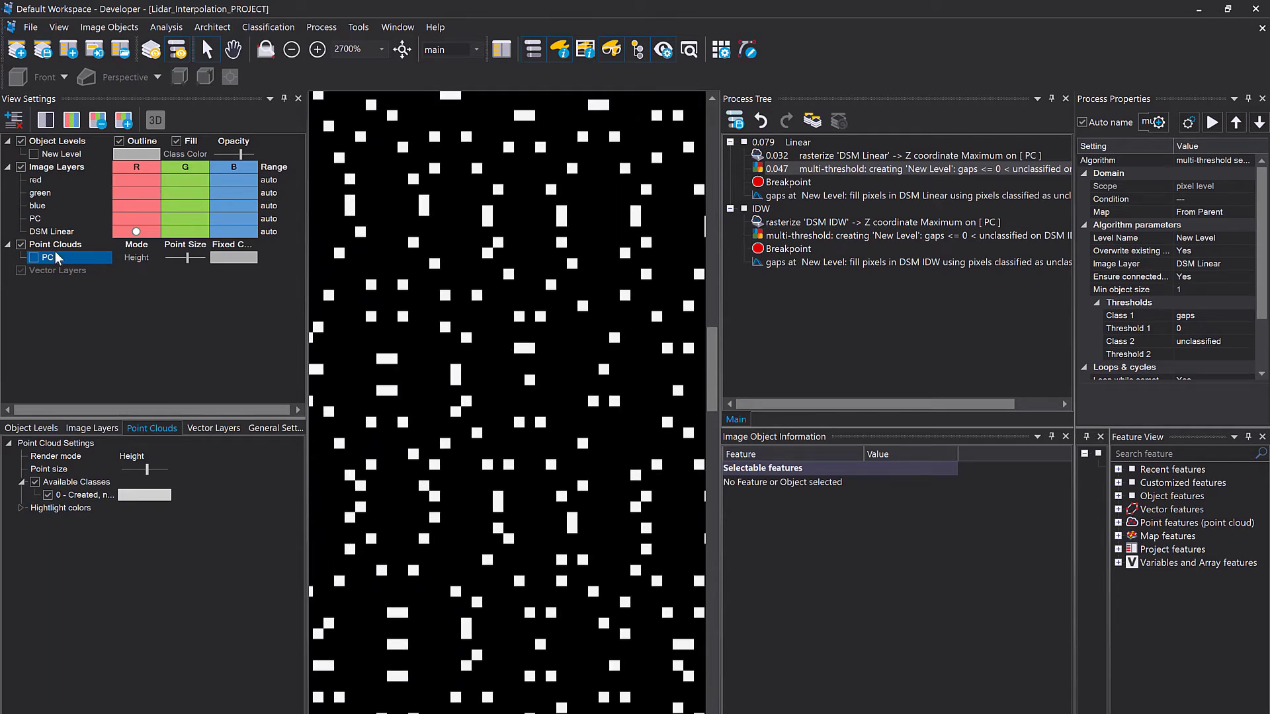
Step: Overlay the PC point cloud with enlarged points on the DSM Linear pixels to compare them, and hide it again
left_click(33, 257)
left_click_drag(191, 259, 198, 258)
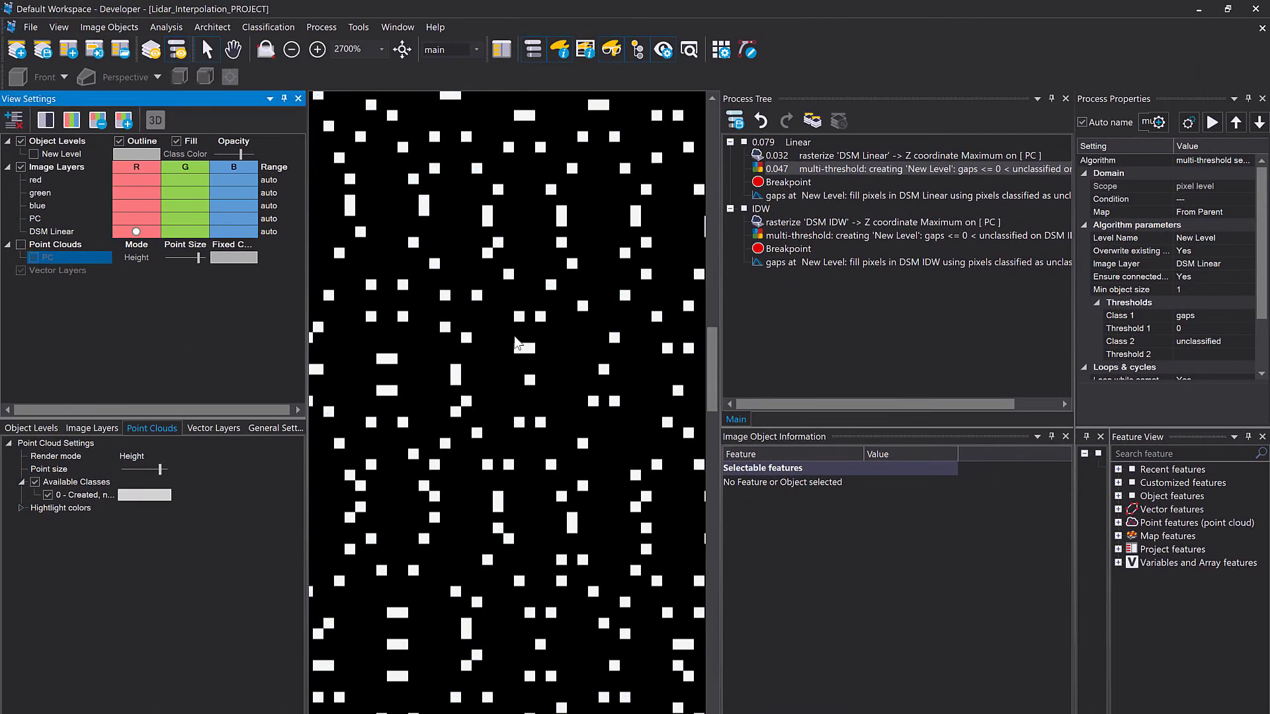
scroll(515, 336, "down", 5)
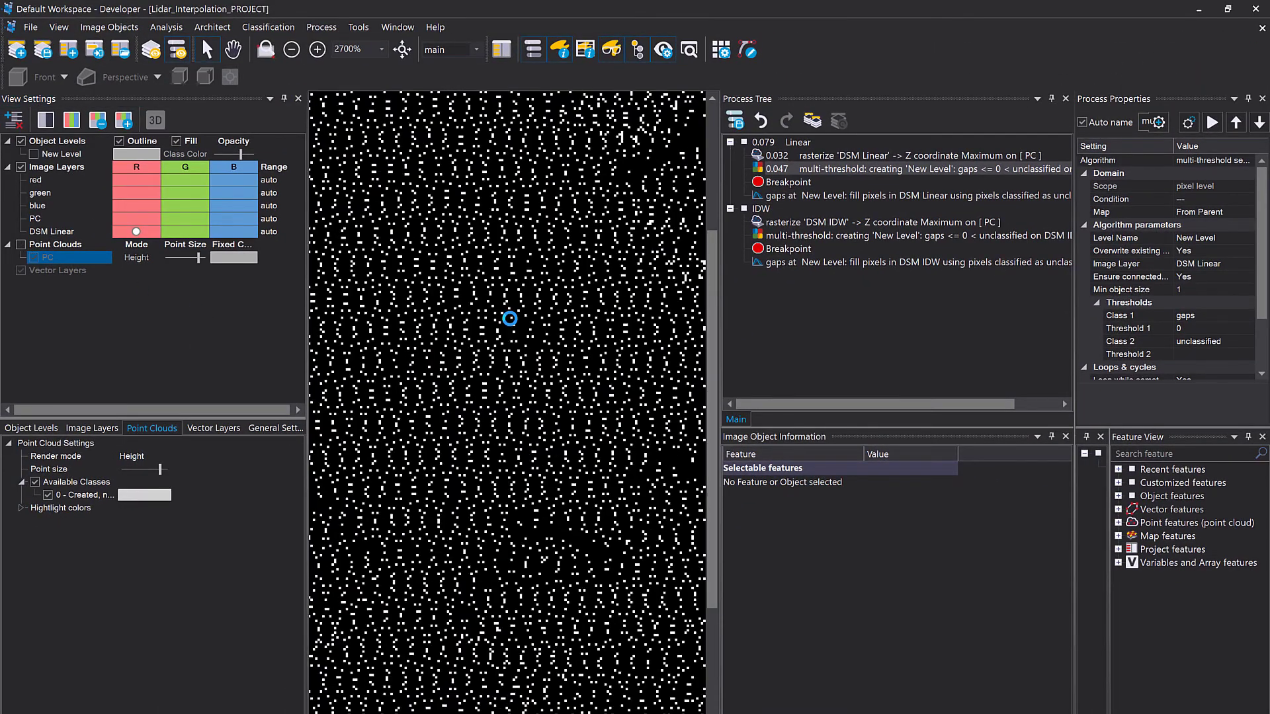
Step: Show the New Level classification over the DSM Linear layer, examine the gaps class up close and hide it again
left_click(34, 153)
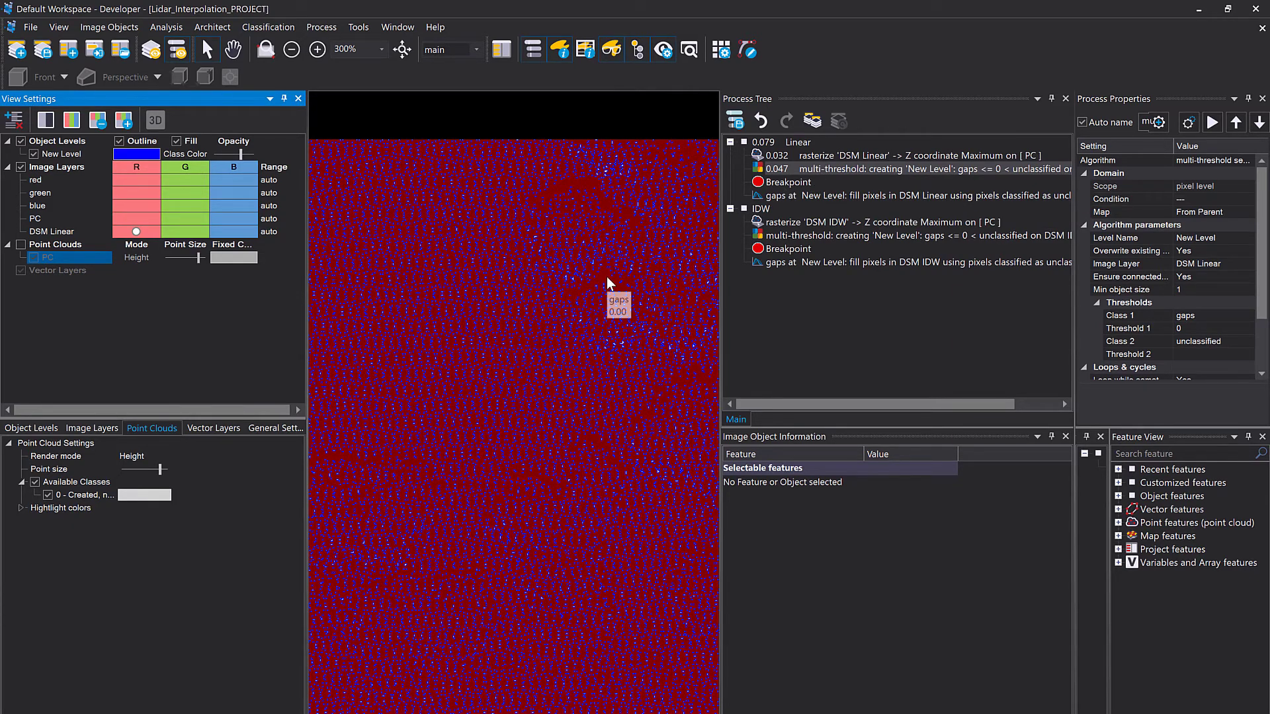
scroll(587, 253, "up", 2)
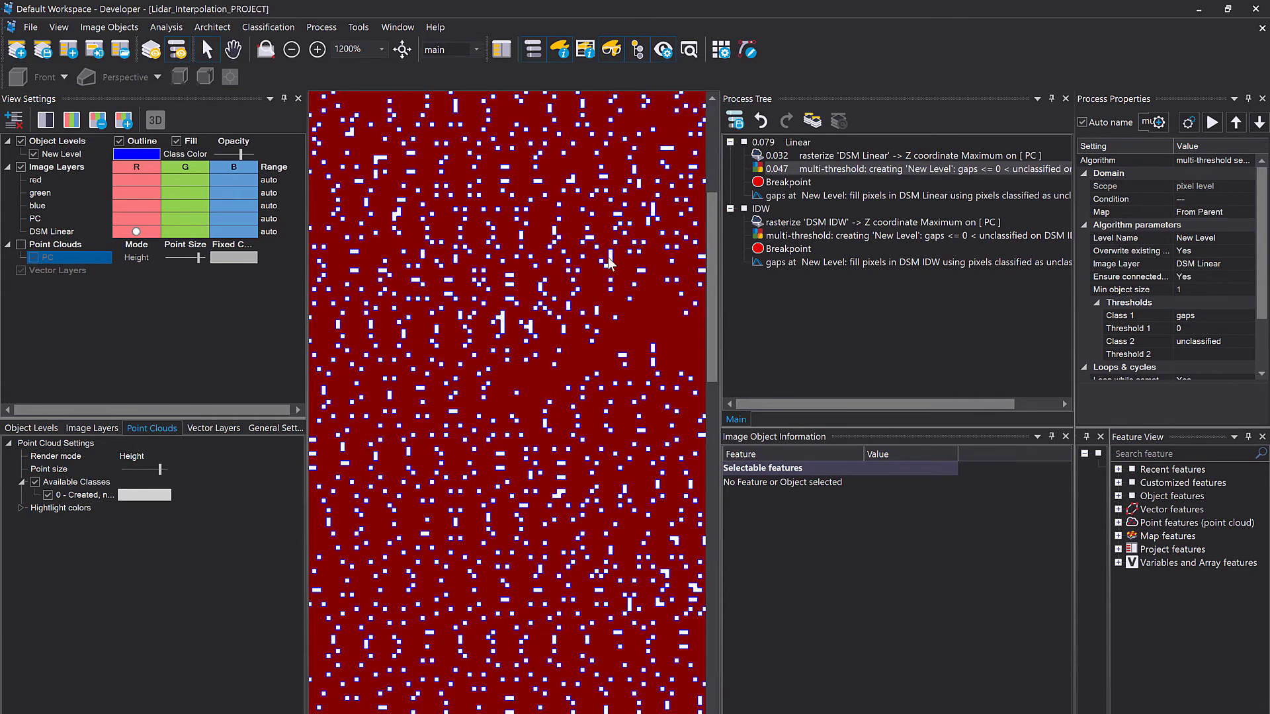
scroll(610, 263, "down", 4)
left_click(33, 153)
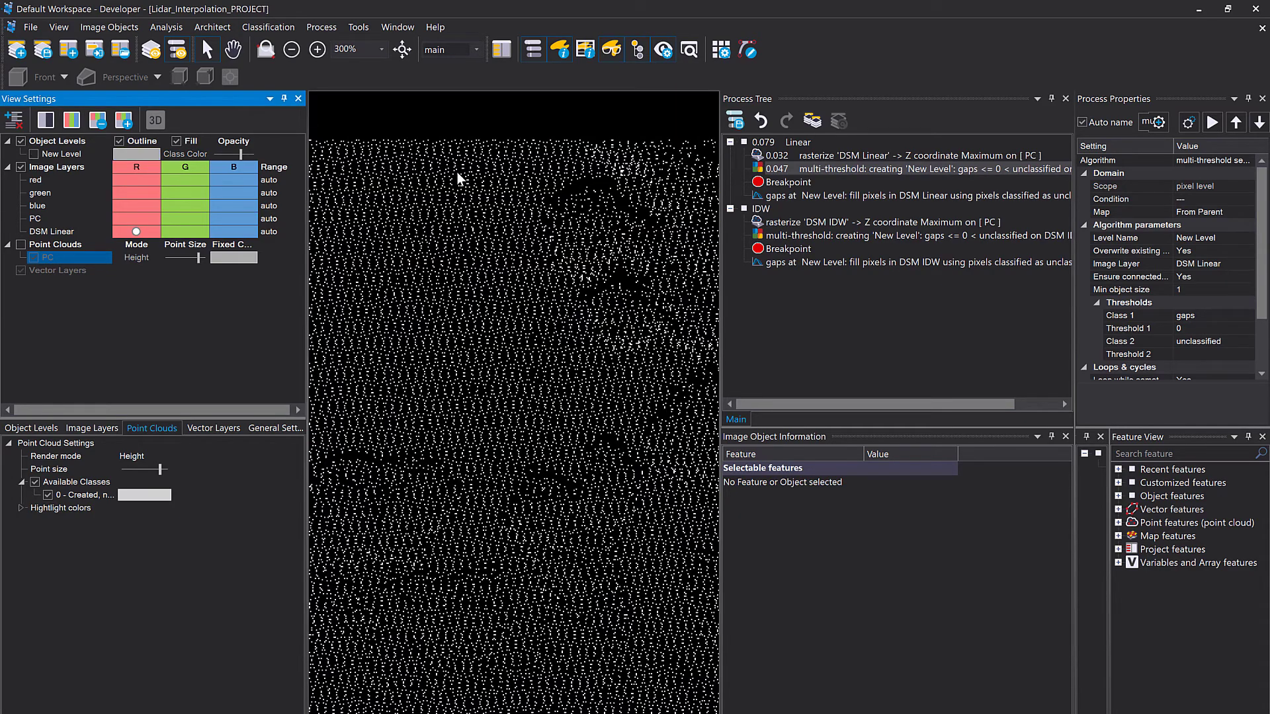
Step: Review the fill pixel values process for DSM Linear, with unclassified as class filter and Linear Interpolation as calculation mode, and execute it
left_click(808, 193)
double_click(809, 194)
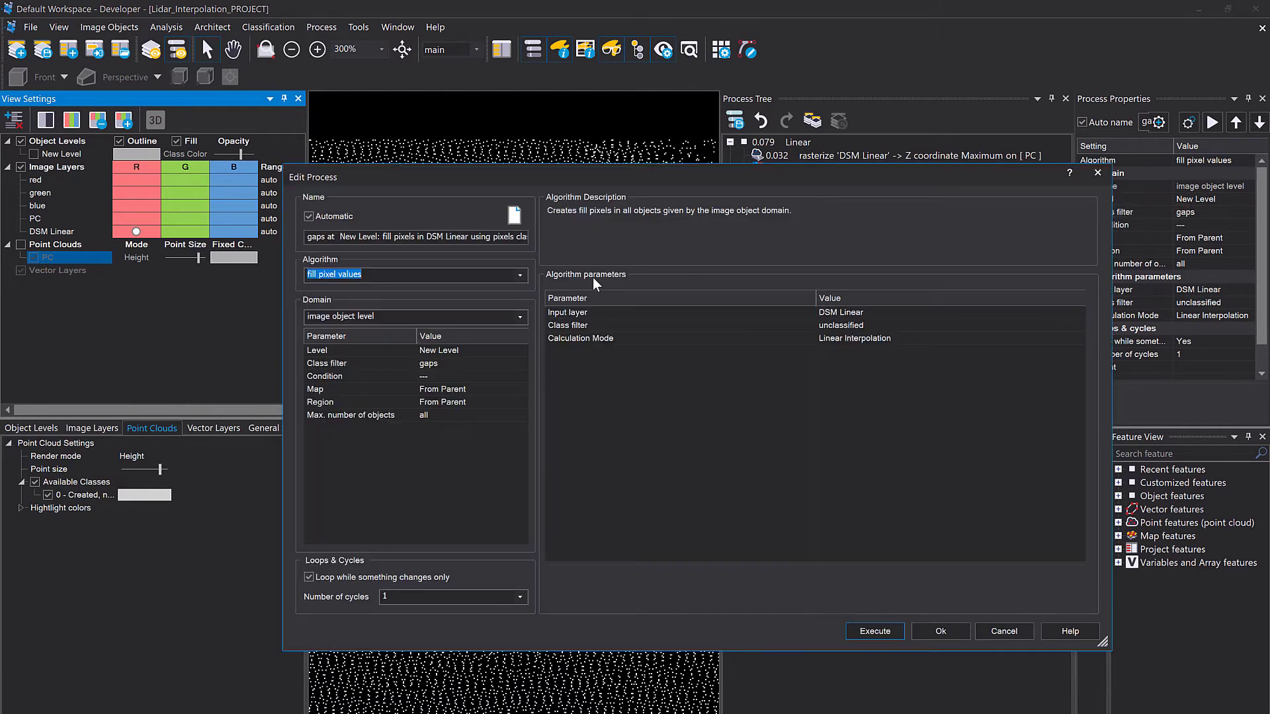
left_click(485, 279)
left_click(914, 314)
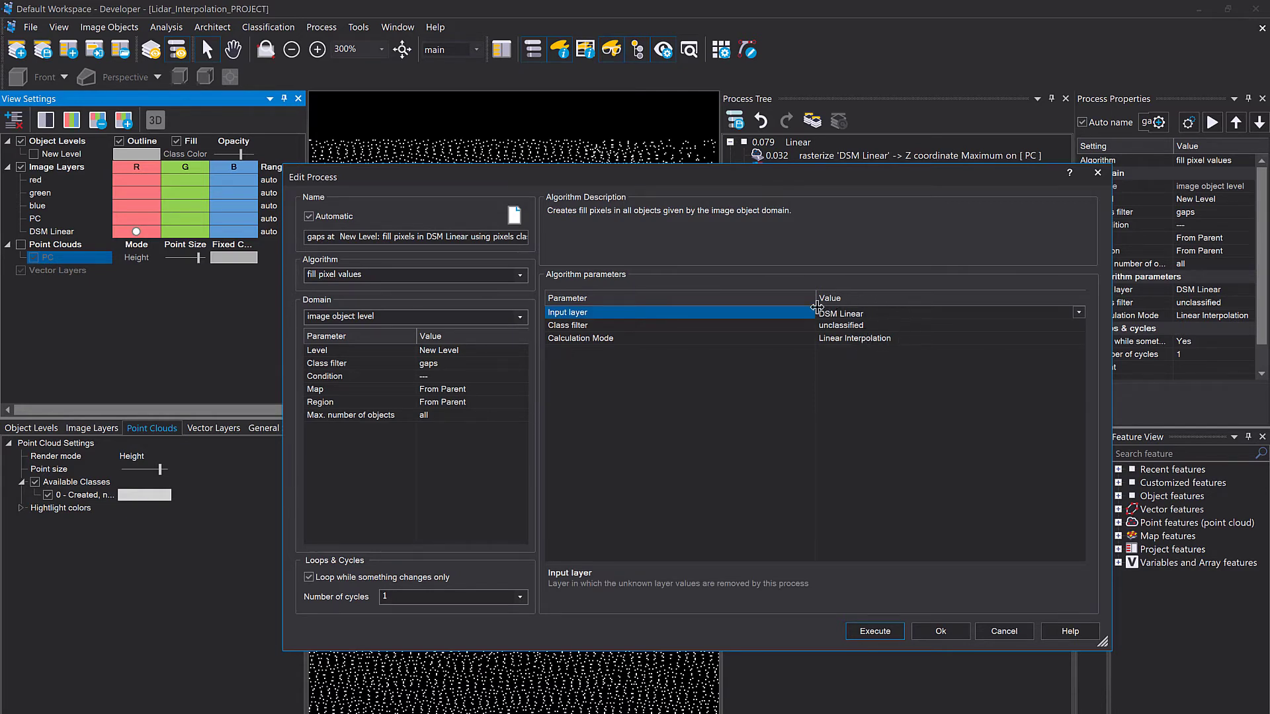
left_click(892, 327)
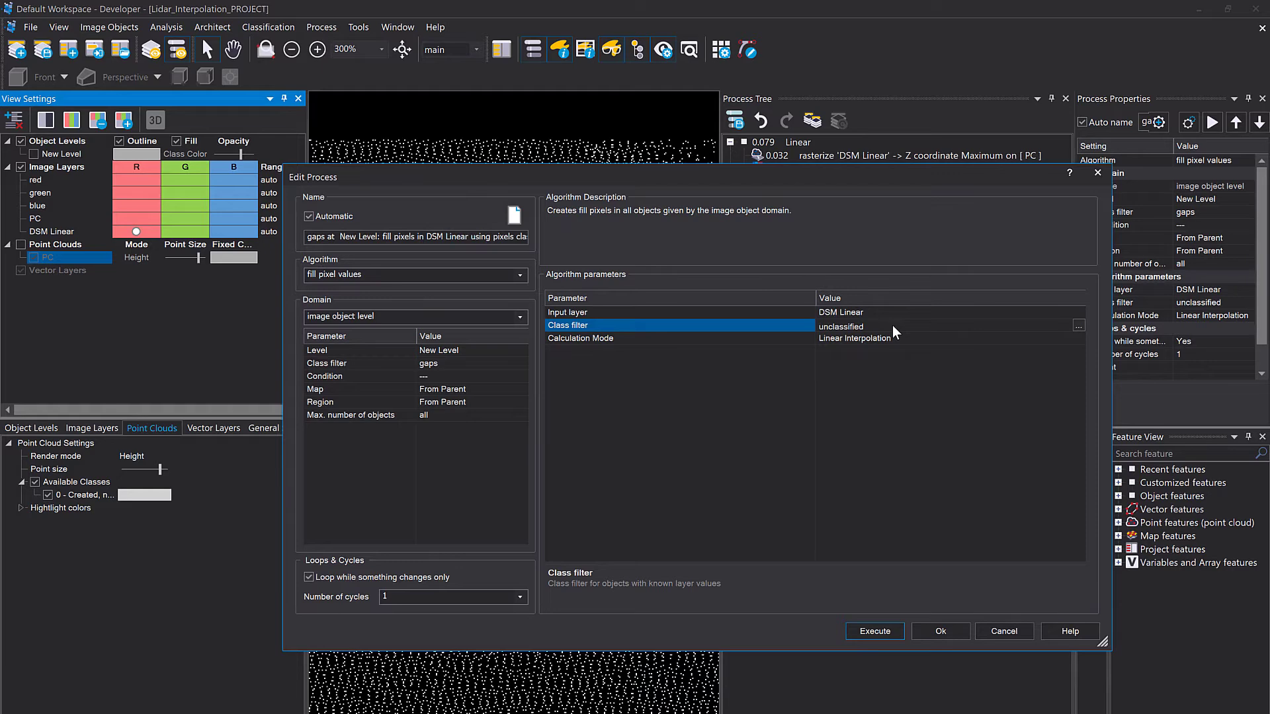
left_click(908, 398)
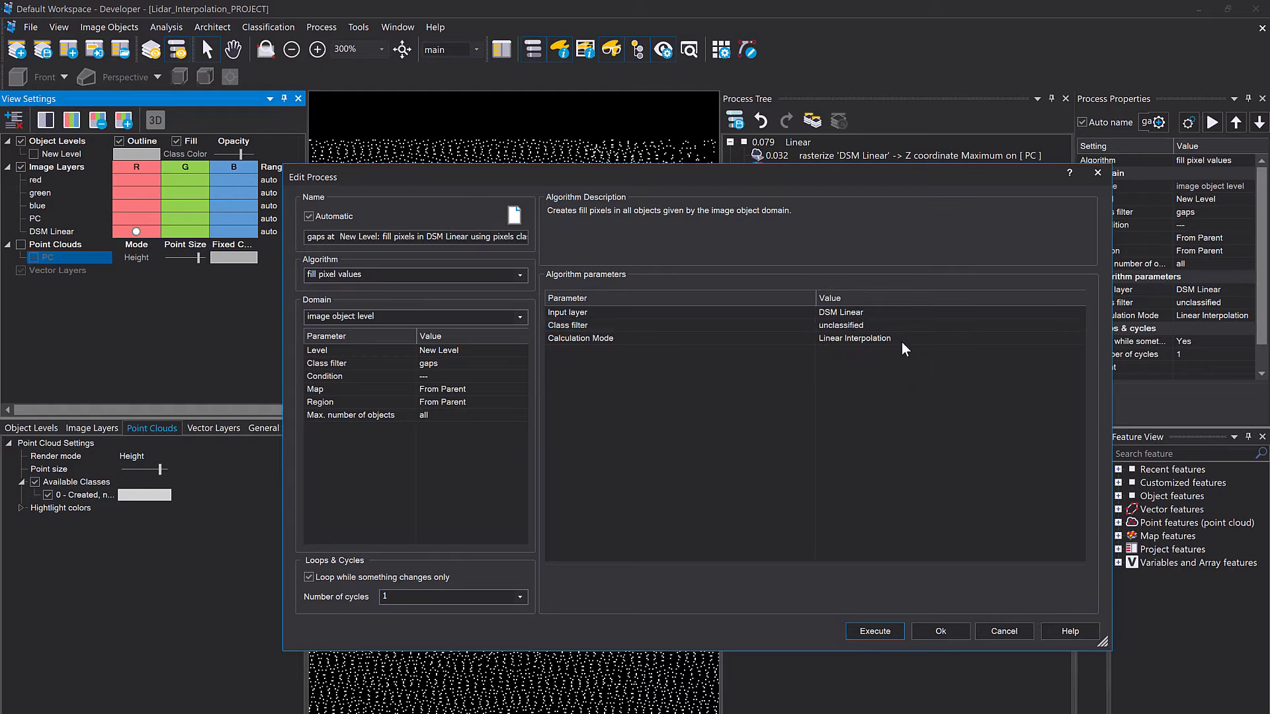
left_click(881, 633)
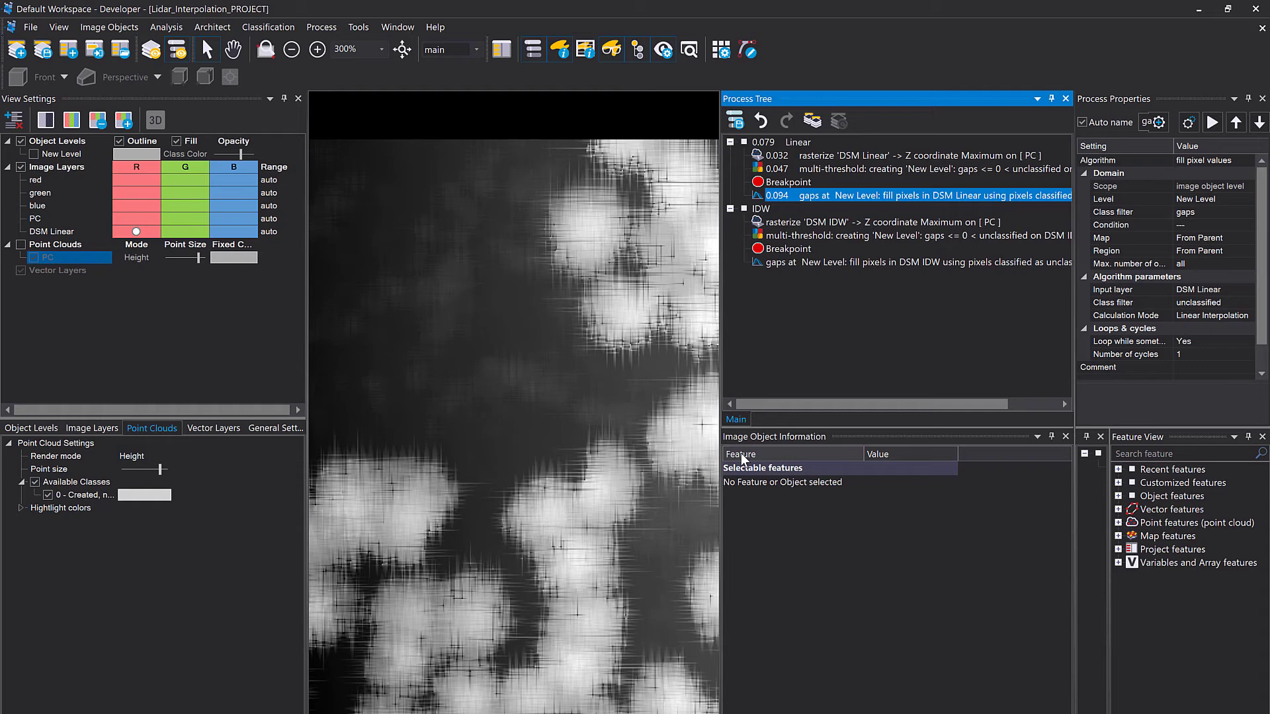
Step: Inspect the interpolated DSM Linear layer at different magnifications in a widened map view
left_click_drag(647, 391, 578, 481)
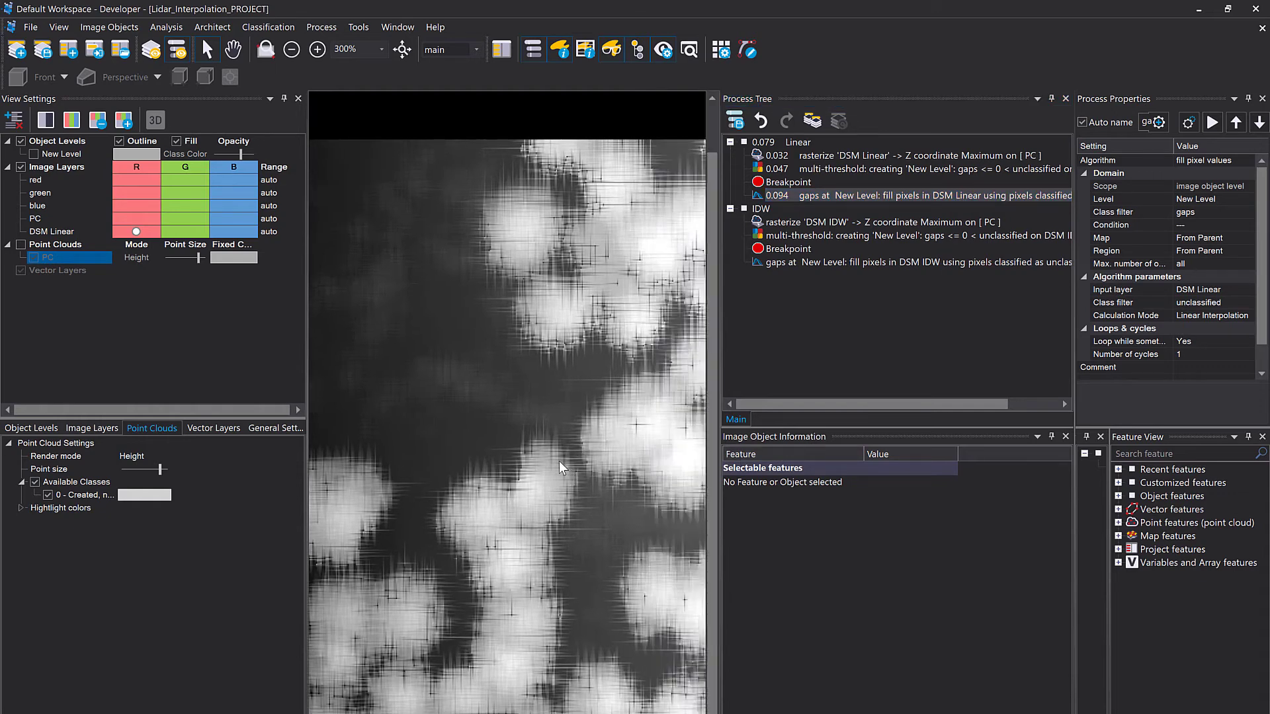
scroll(558, 462, "up", 2)
scroll(582, 438, "down", 3)
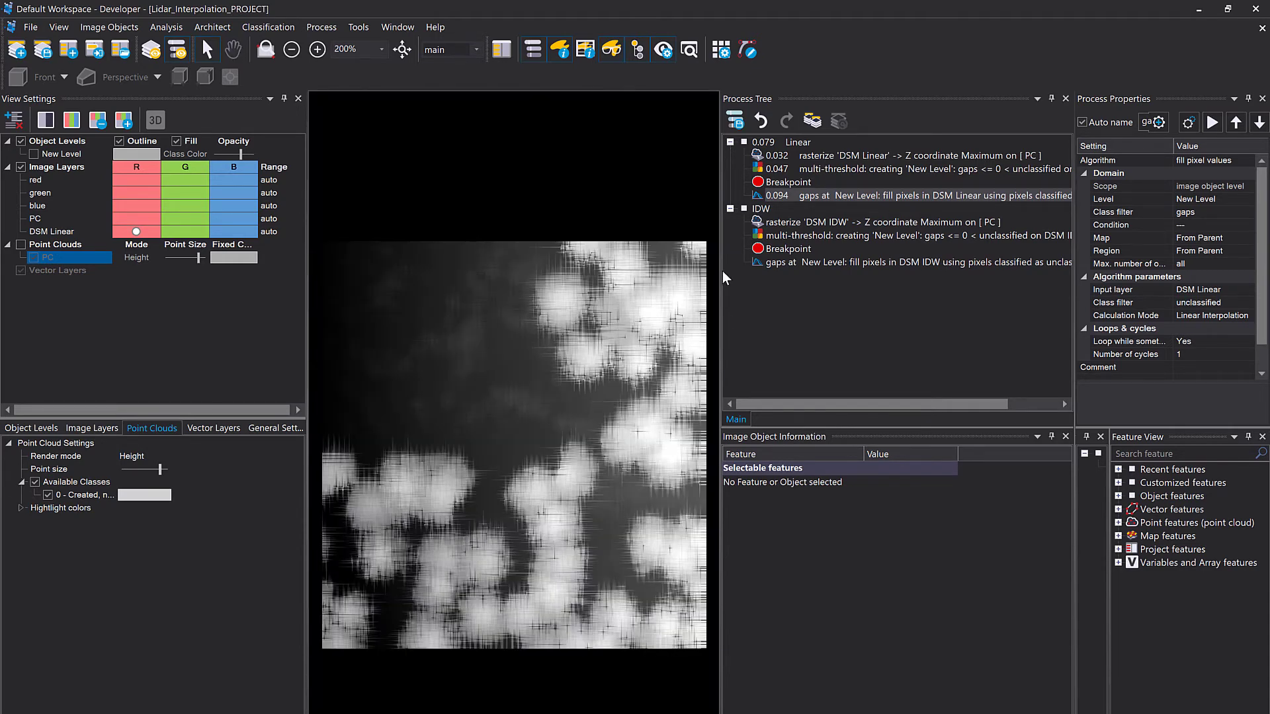
left_click_drag(722, 271, 877, 292)
scroll(624, 351, "up", 1)
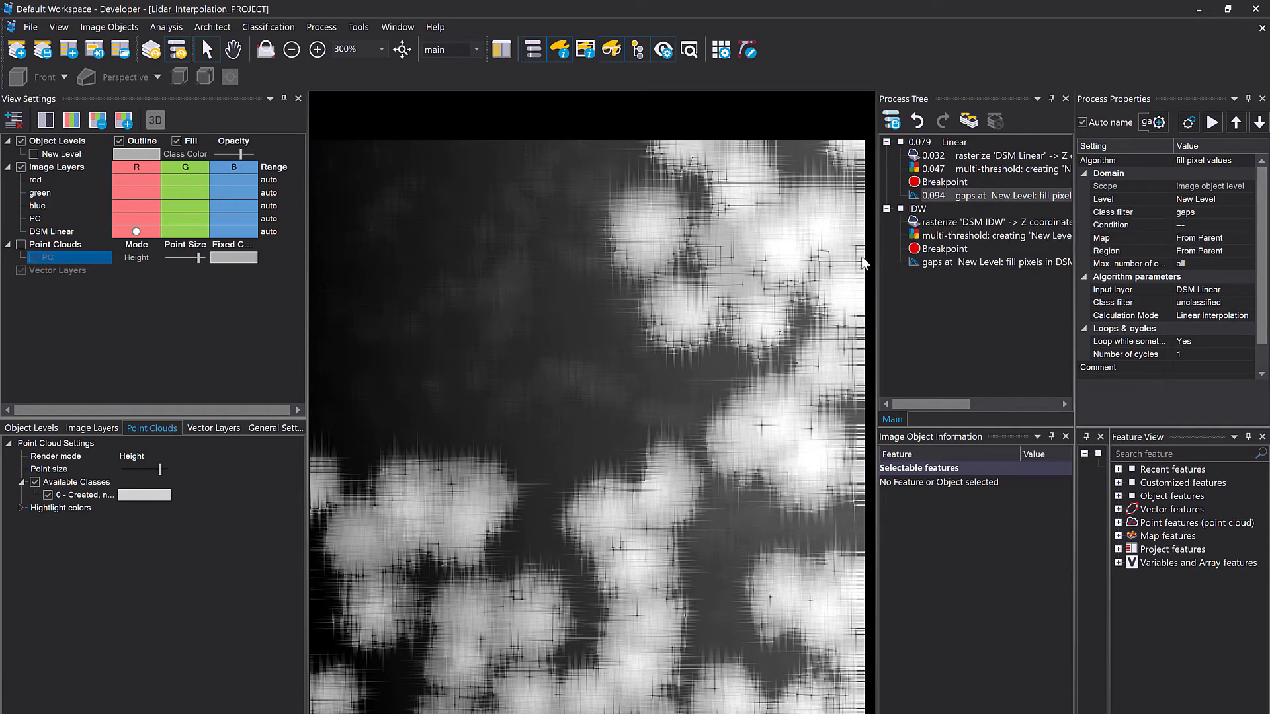
Step: Dock the Process Tree back above Image Object Information and widen both panels
left_click_drag(876, 251, 825, 268)
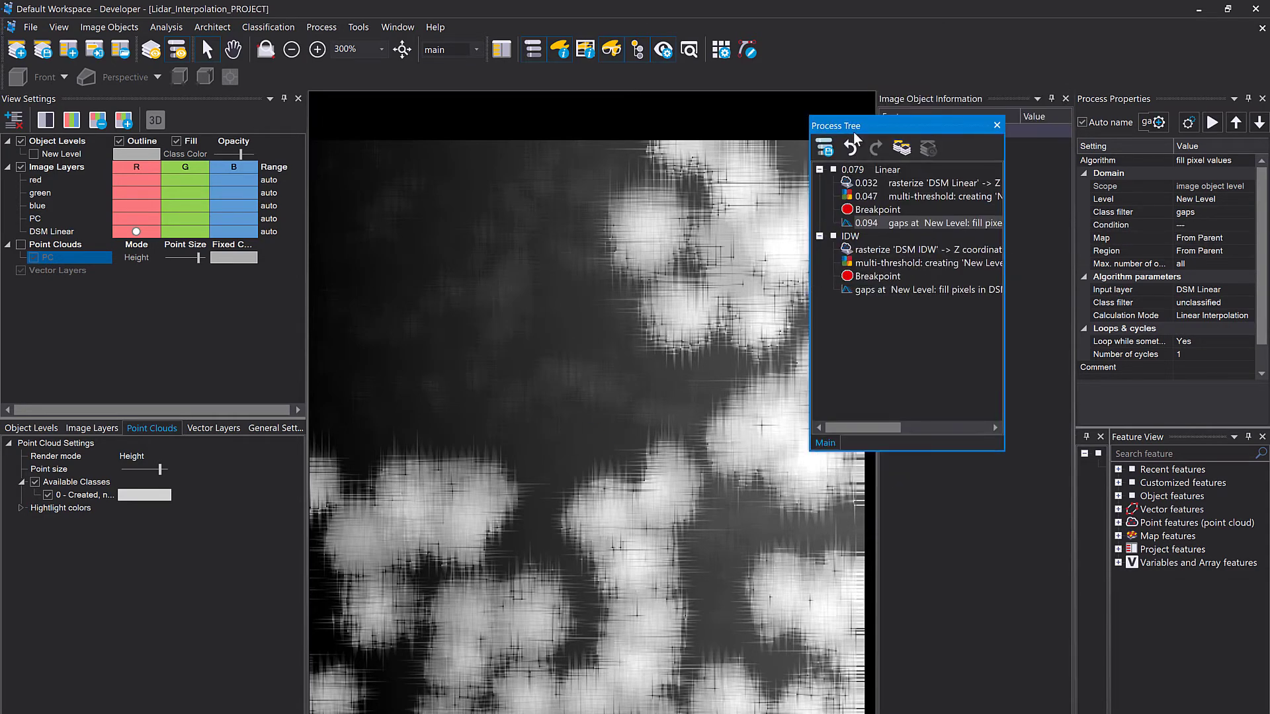
left_click_drag(862, 129, 975, 432)
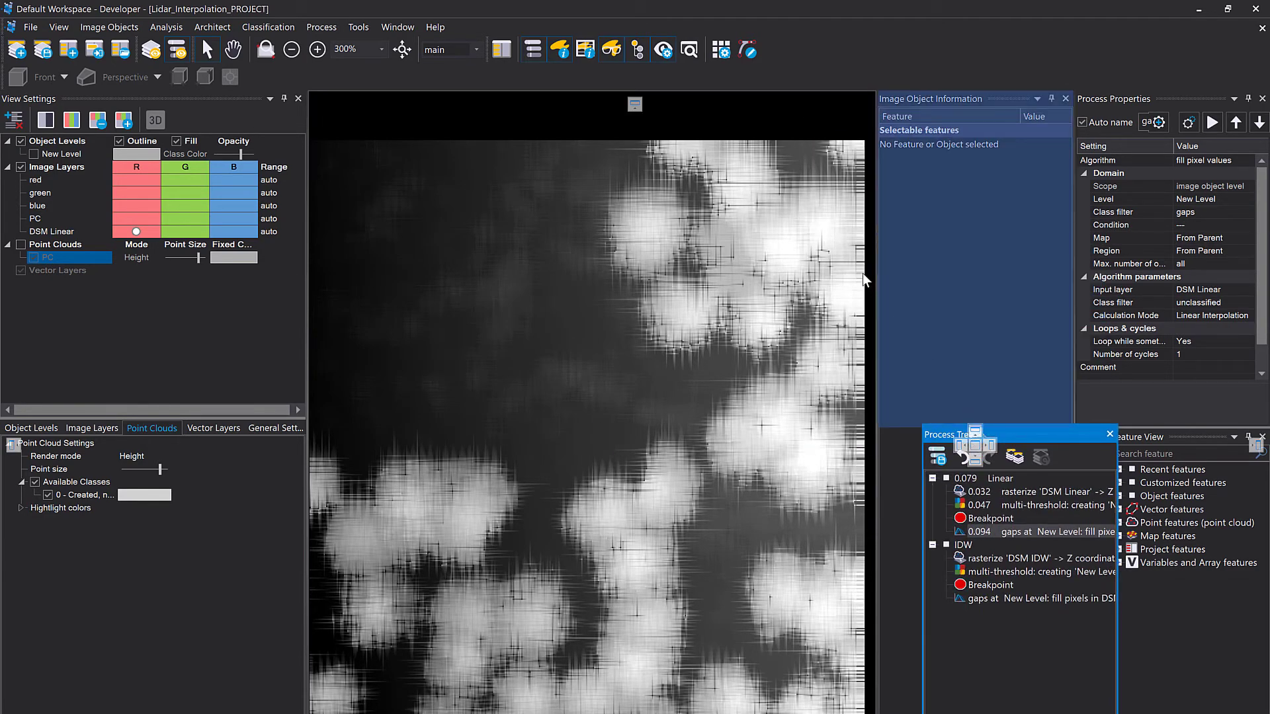
left_click_drag(877, 275, 706, 276)
Step: Execute the IDW process branch up to its breakpoint and display only the DSM IDW layer in grayscale
right_click(752, 210)
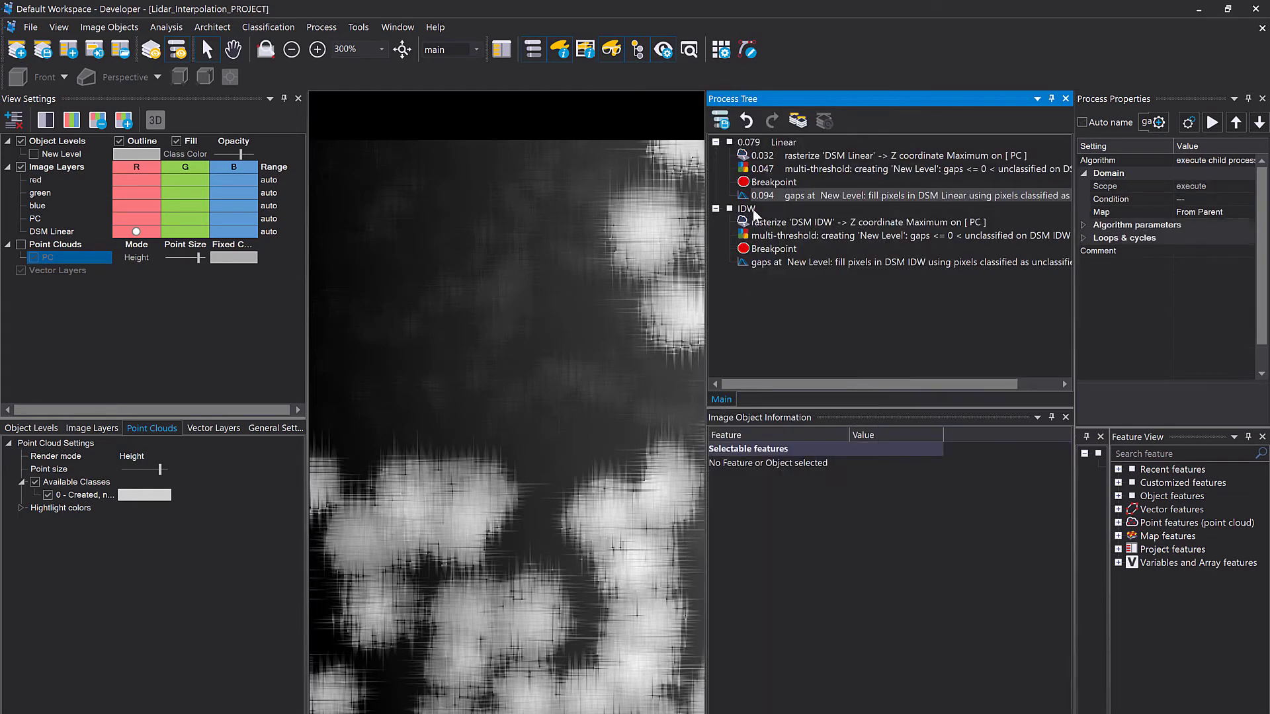
left_click(789, 240)
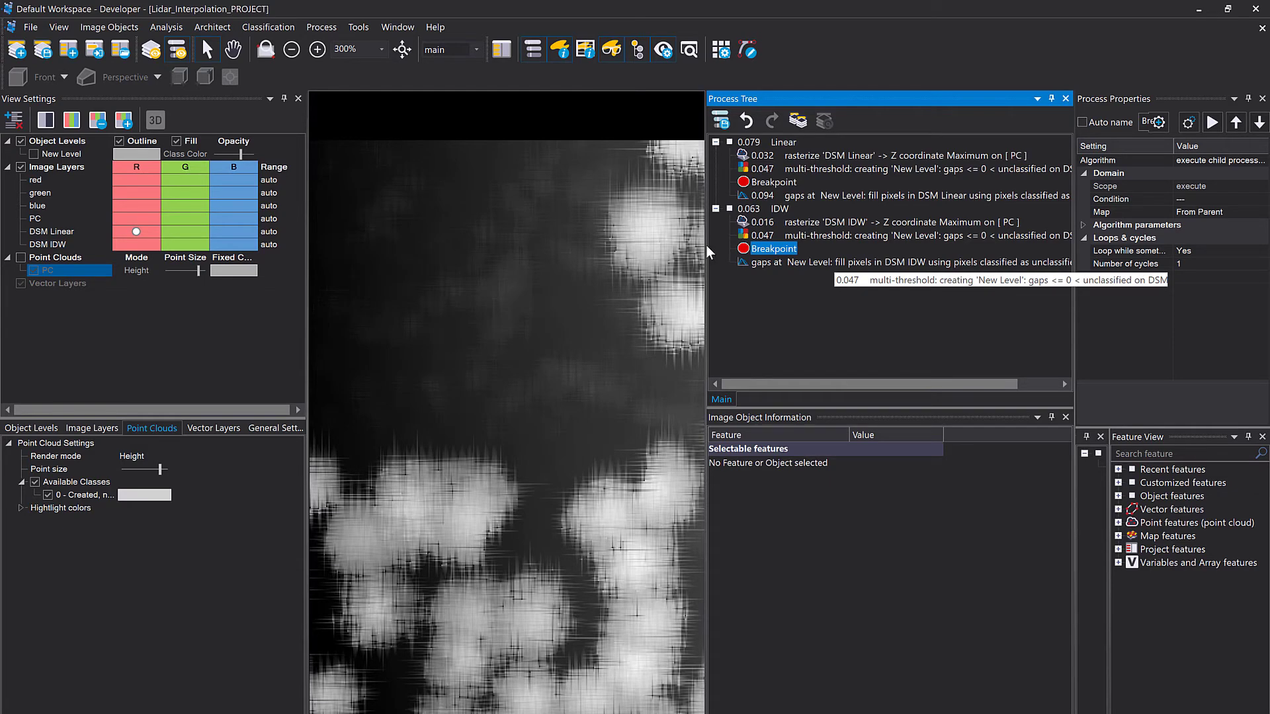
left_click(63, 245)
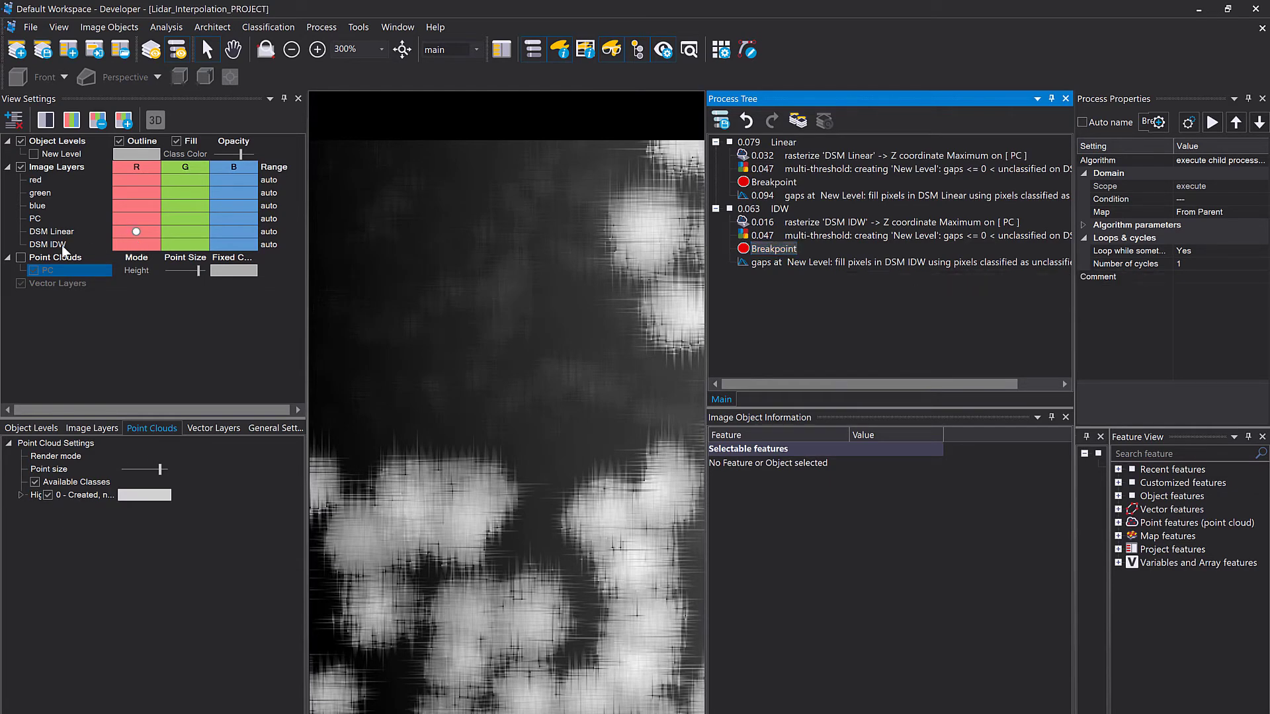
left_click(126, 122)
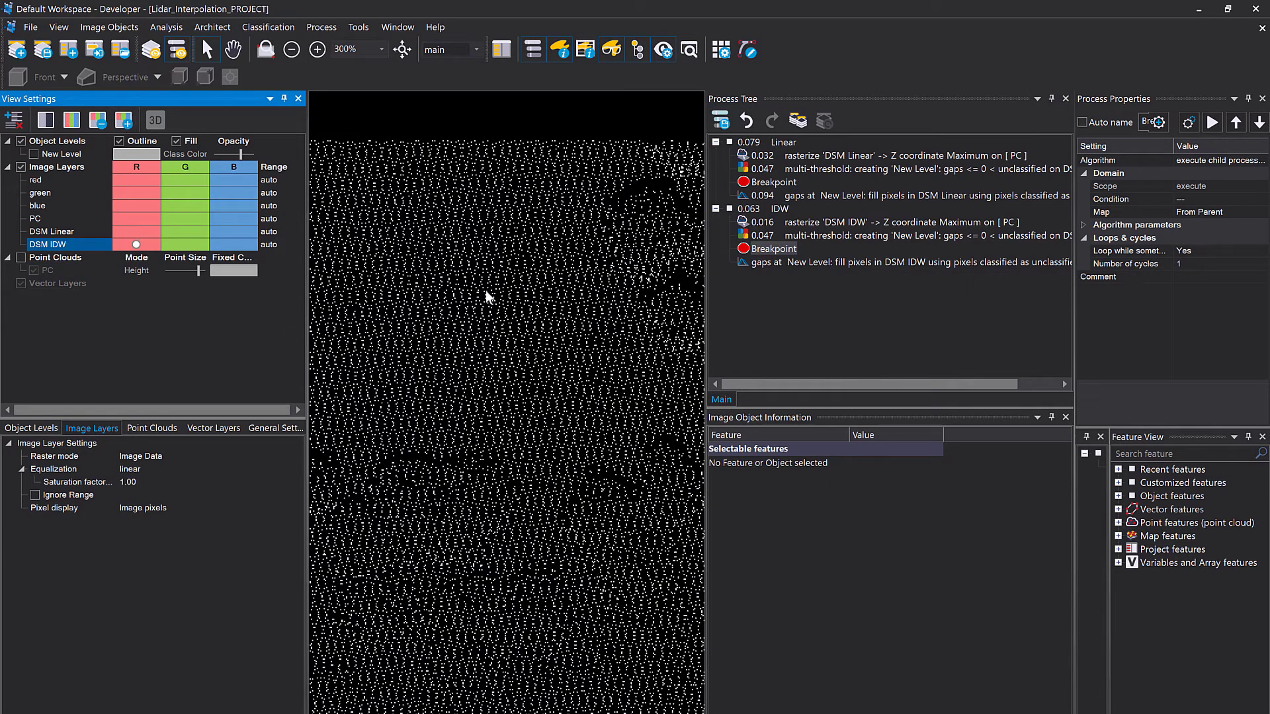
Step: Review the fill pixel values process for DSM IDW, using Inverse Distance Weighting with a distance weight of 2, and execute it
left_click(777, 263)
double_click(778, 262)
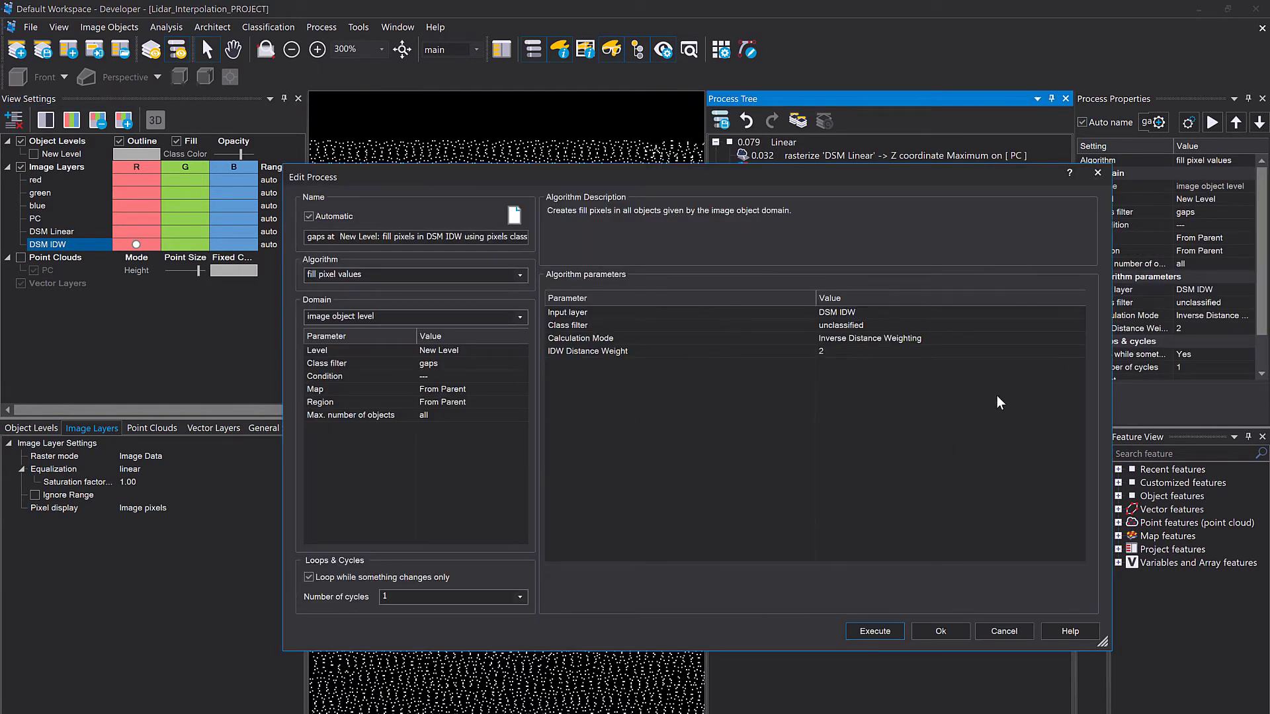
left_click(1003, 340)
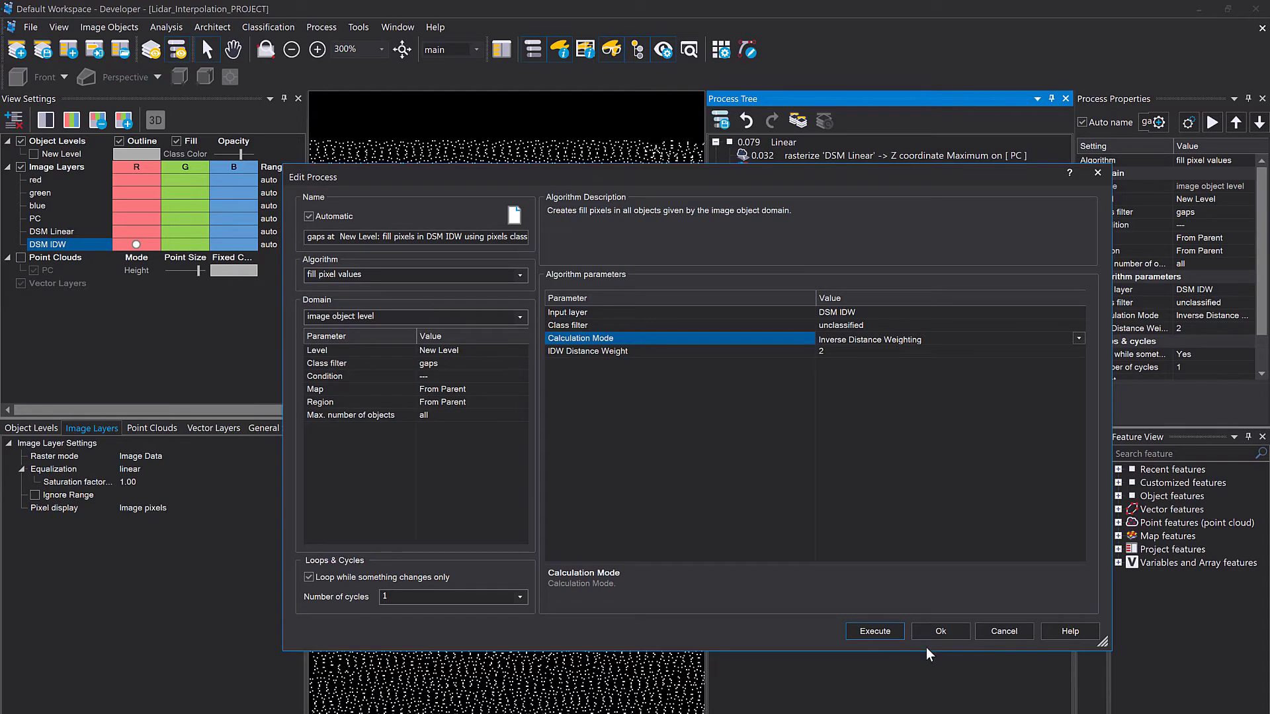
left_click(874, 631)
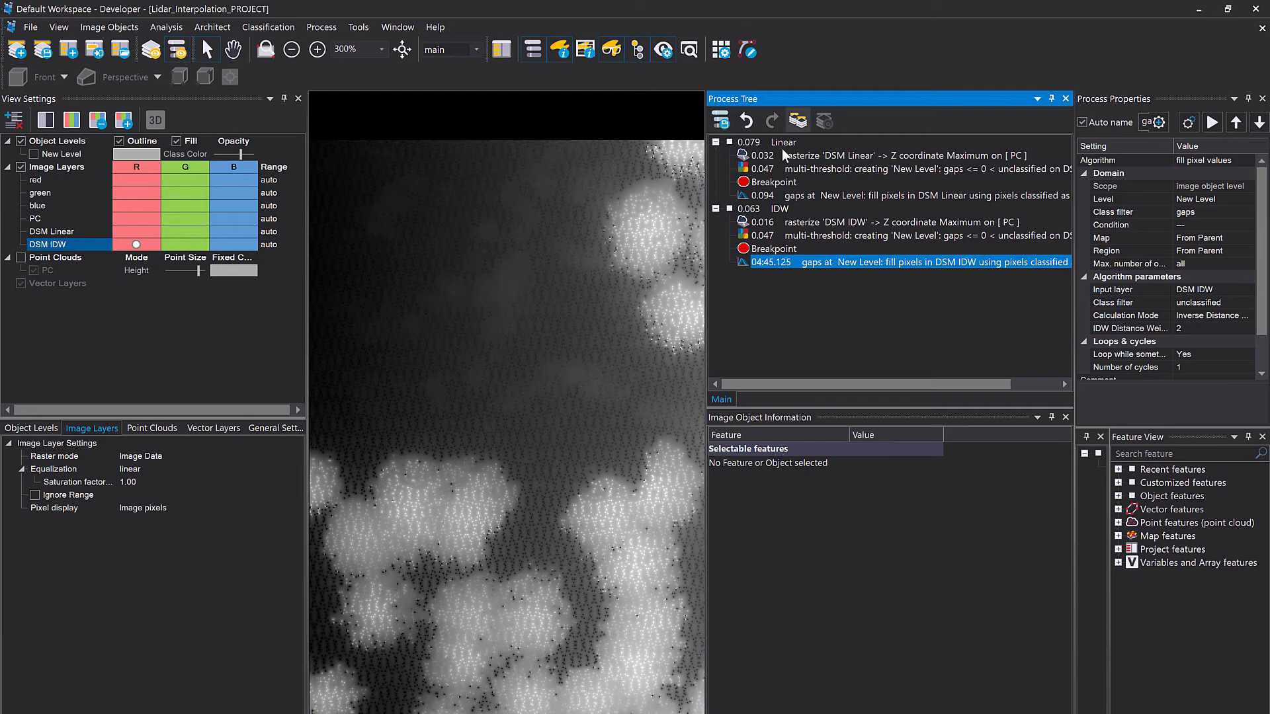
Step: Compare the filled DSM IDW pixels with the New Level gaps classification up close, select the gaps object and hide the classification again
scroll(566, 349, "up", 4)
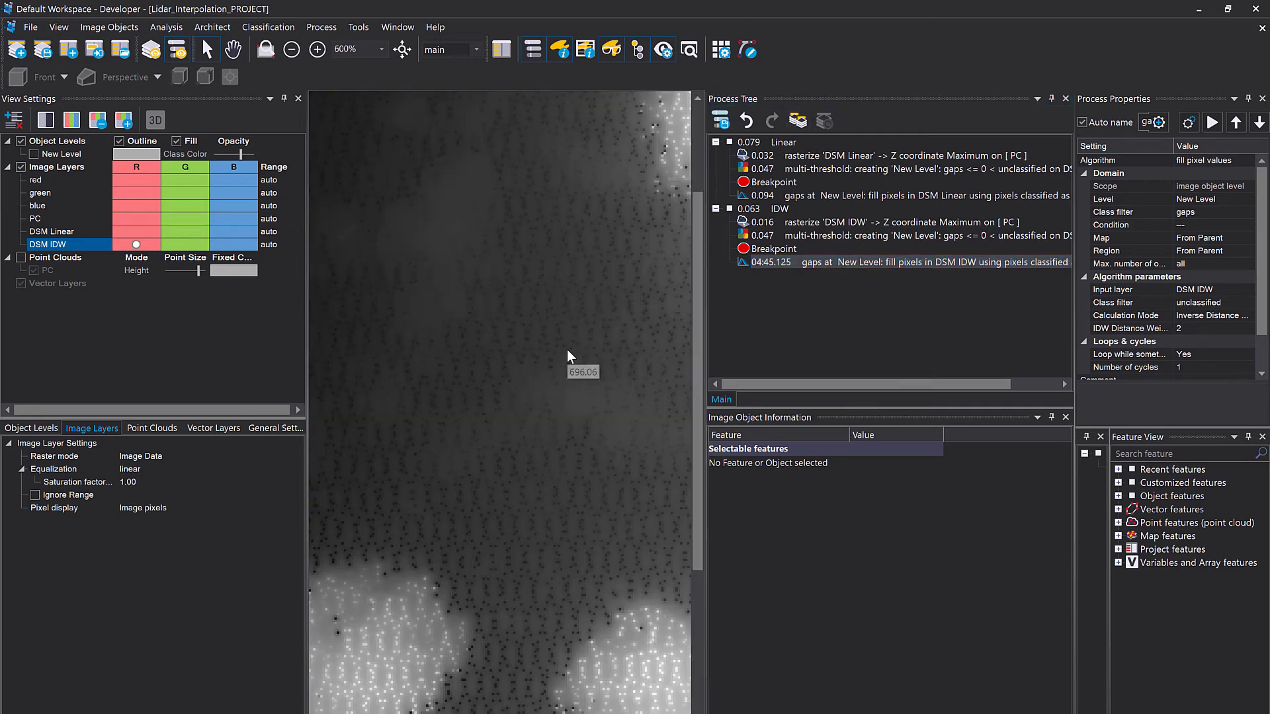
scroll(442, 327, "up", 2)
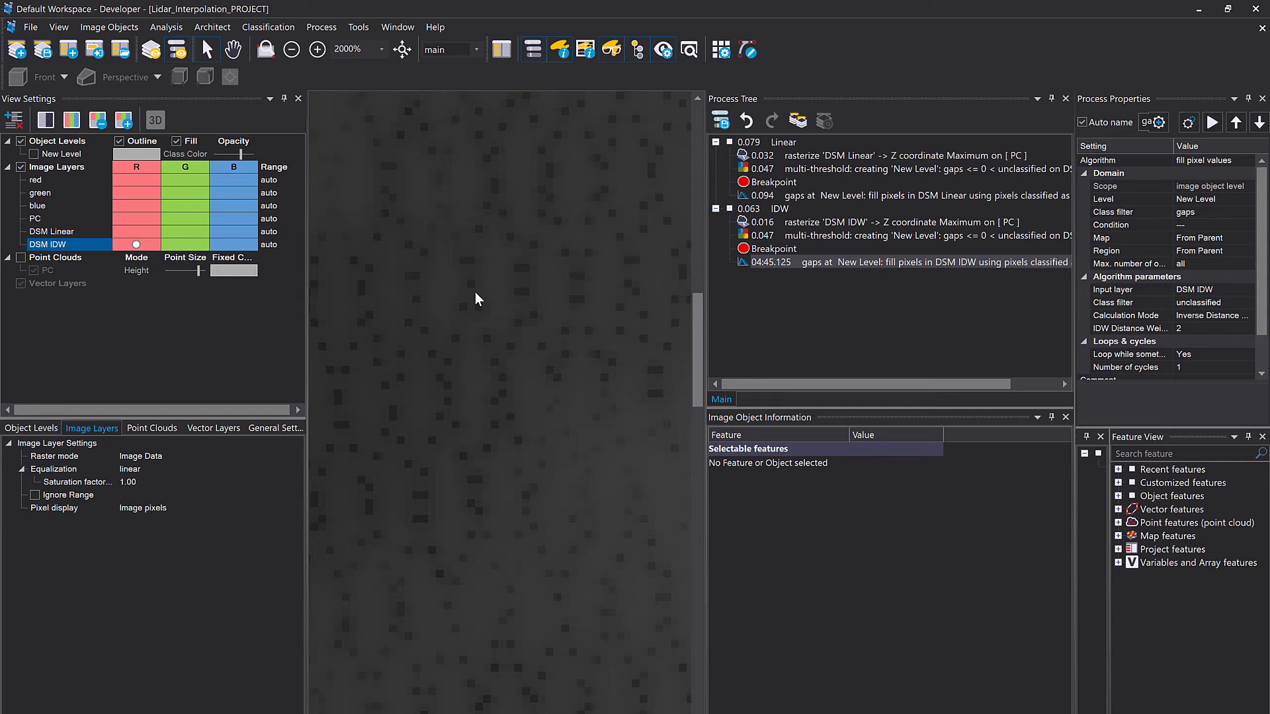
left_click(33, 153)
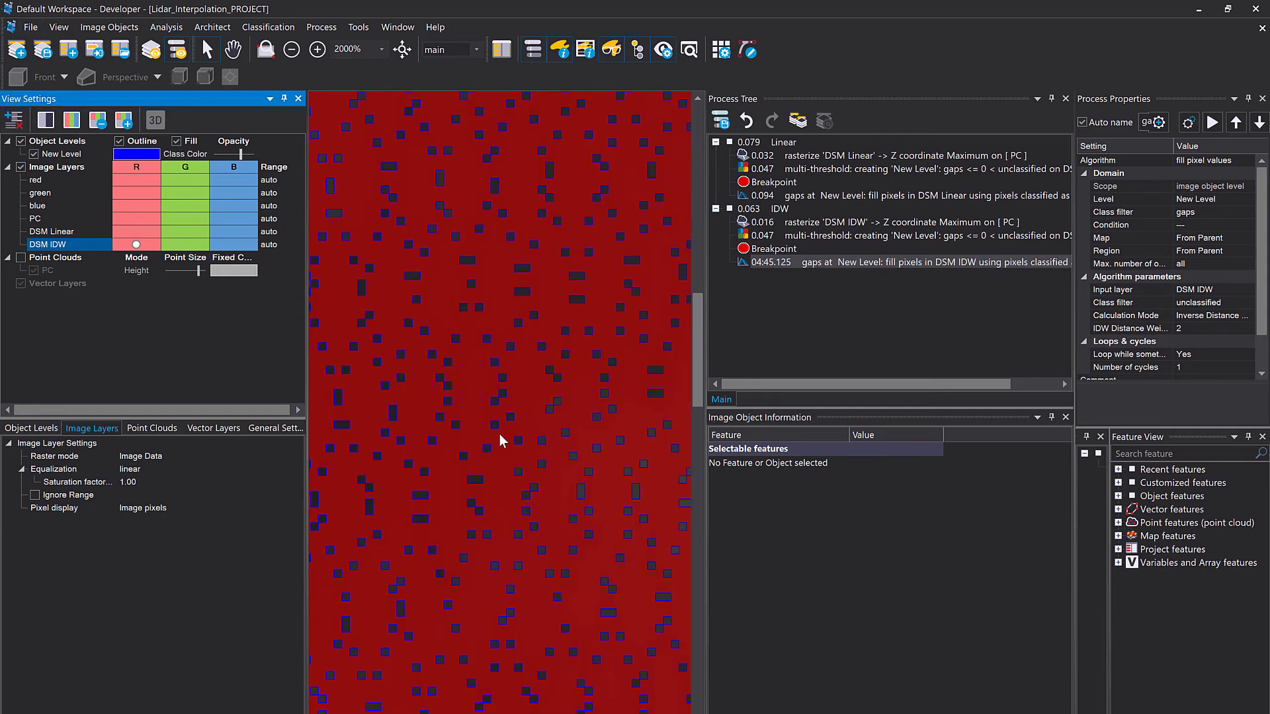
left_click(471, 377)
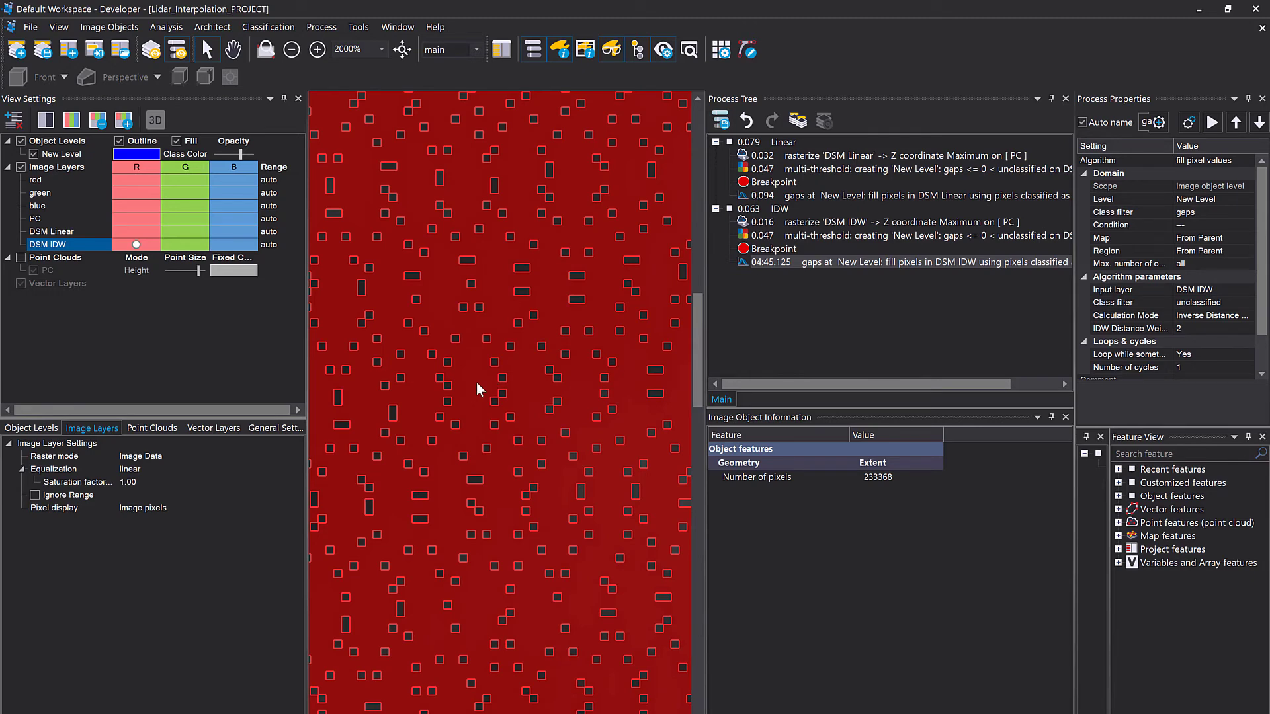
mouse_move(459, 381)
scroll(454, 363, "down", 2)
scroll(453, 363, "down", 5)
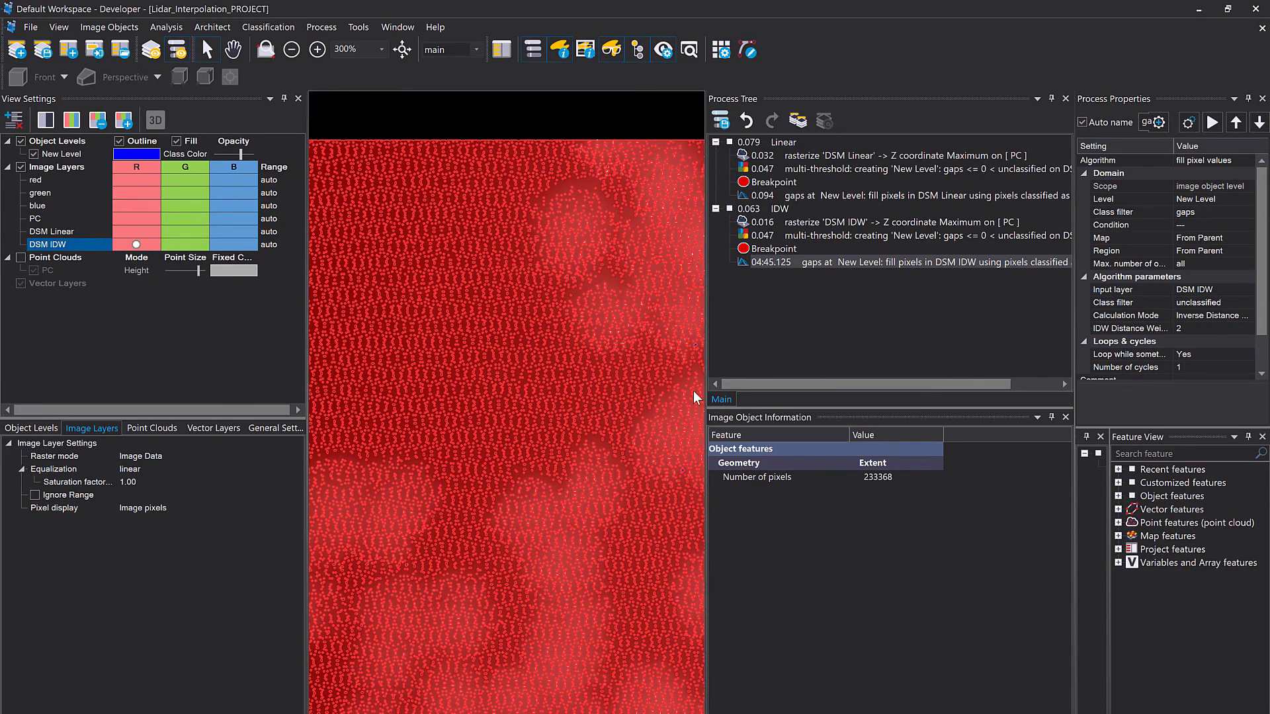
scroll(450, 377, "up", 2)
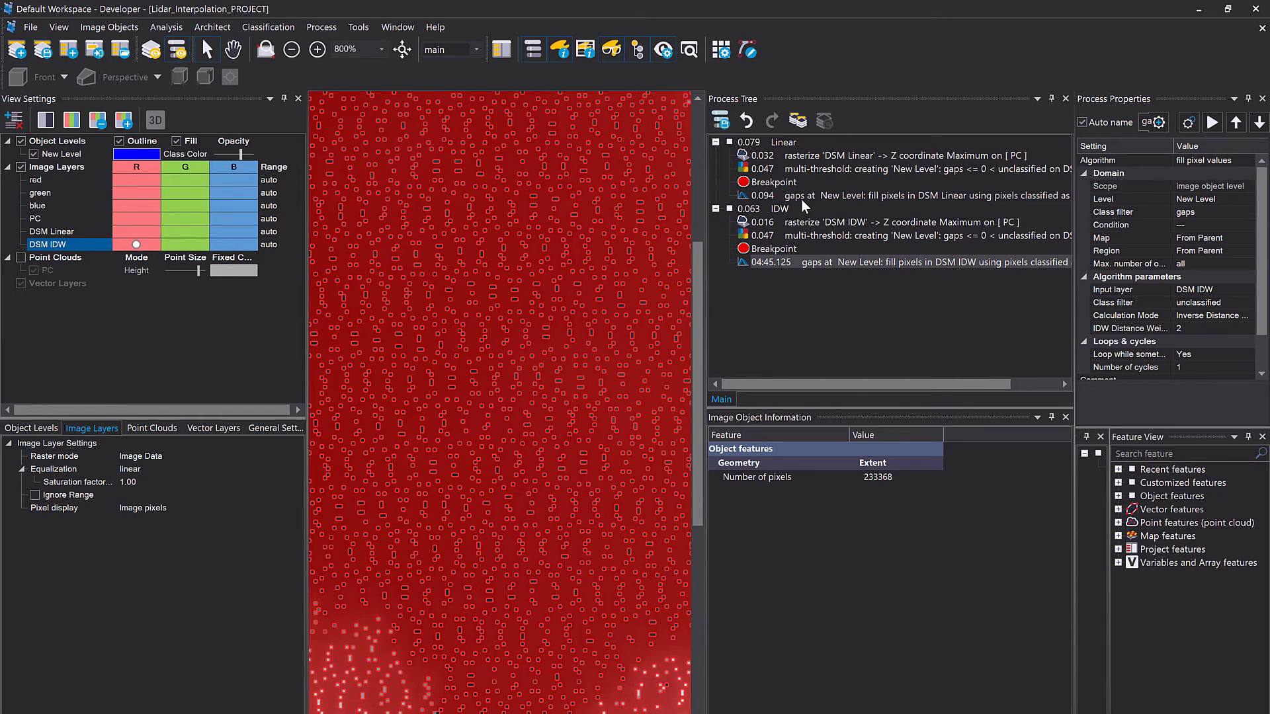
left_click(34, 153)
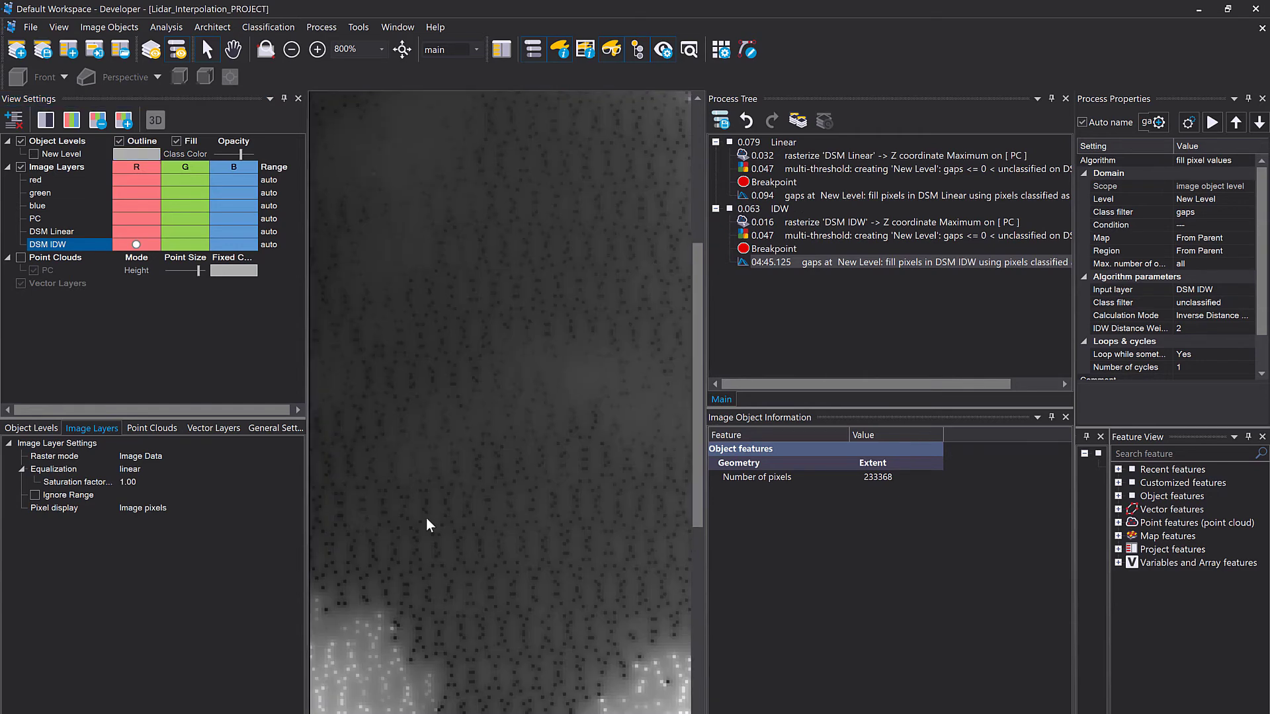
scroll(455, 512, "down", 5)
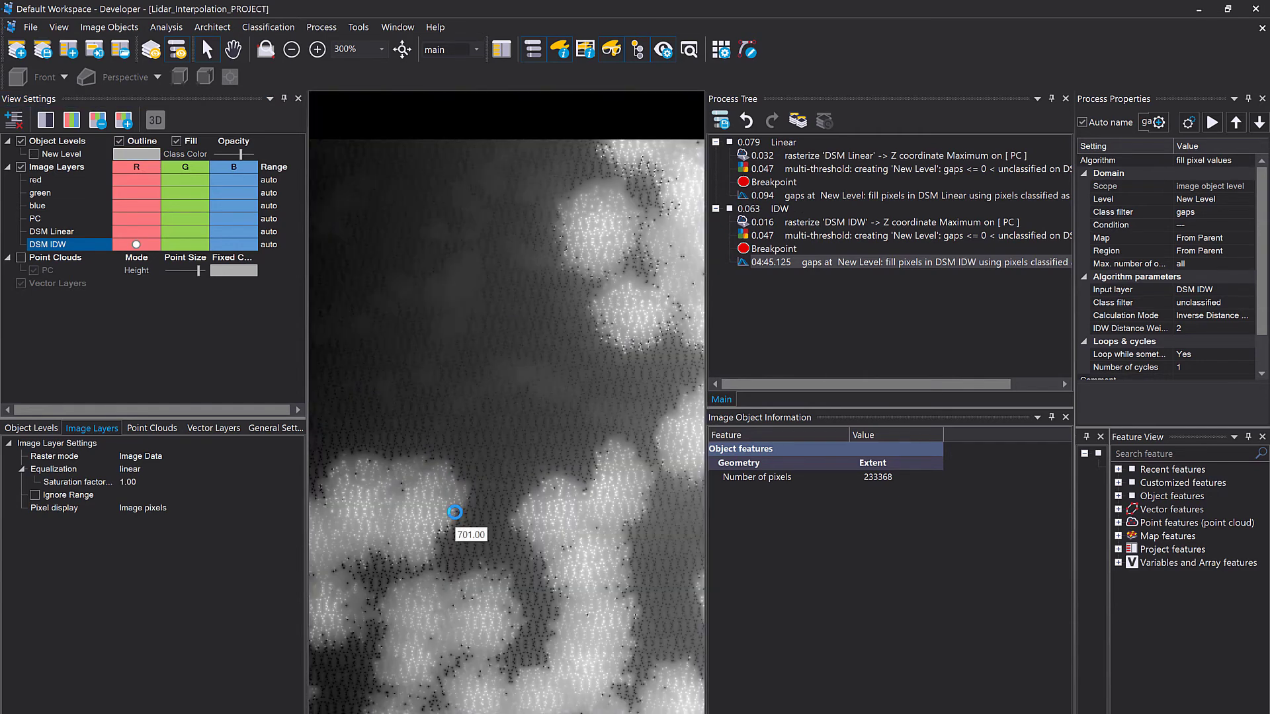
Step: Execute the DSM IDW rasterize process again and refresh the displayed DSM IDW layer
right_click(771, 221)
left_click(793, 246)
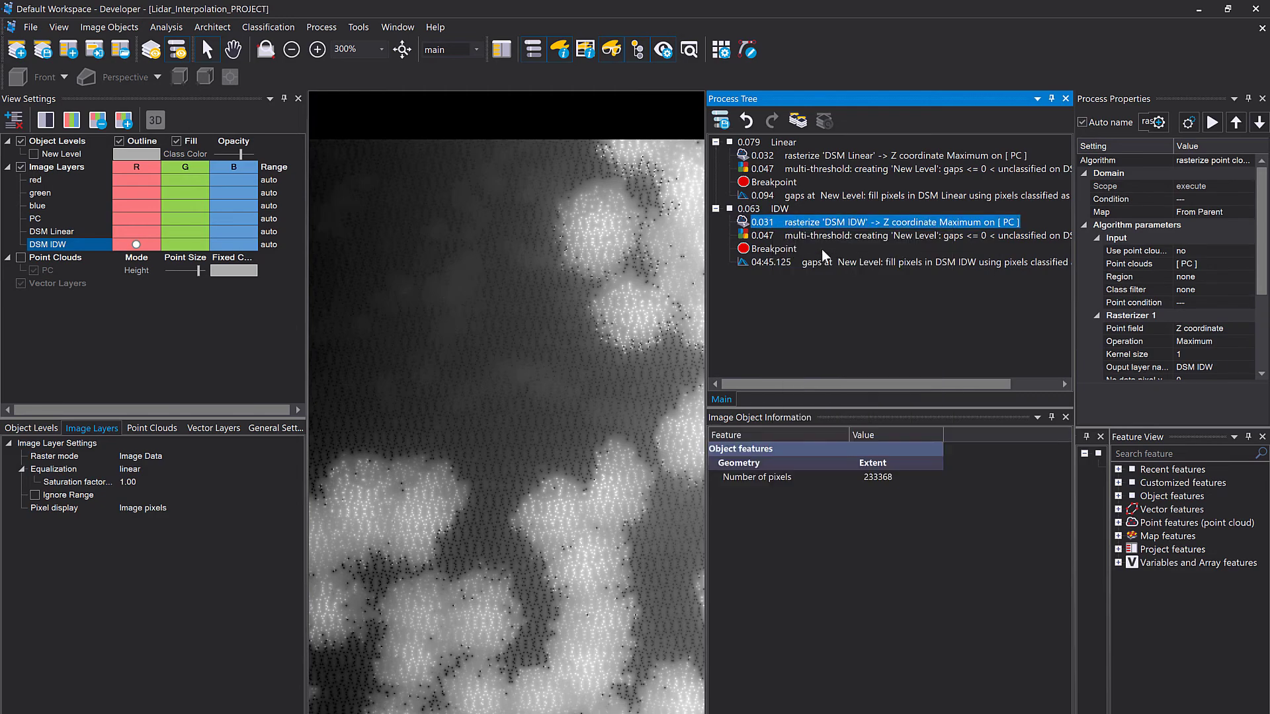
left_click(135, 244)
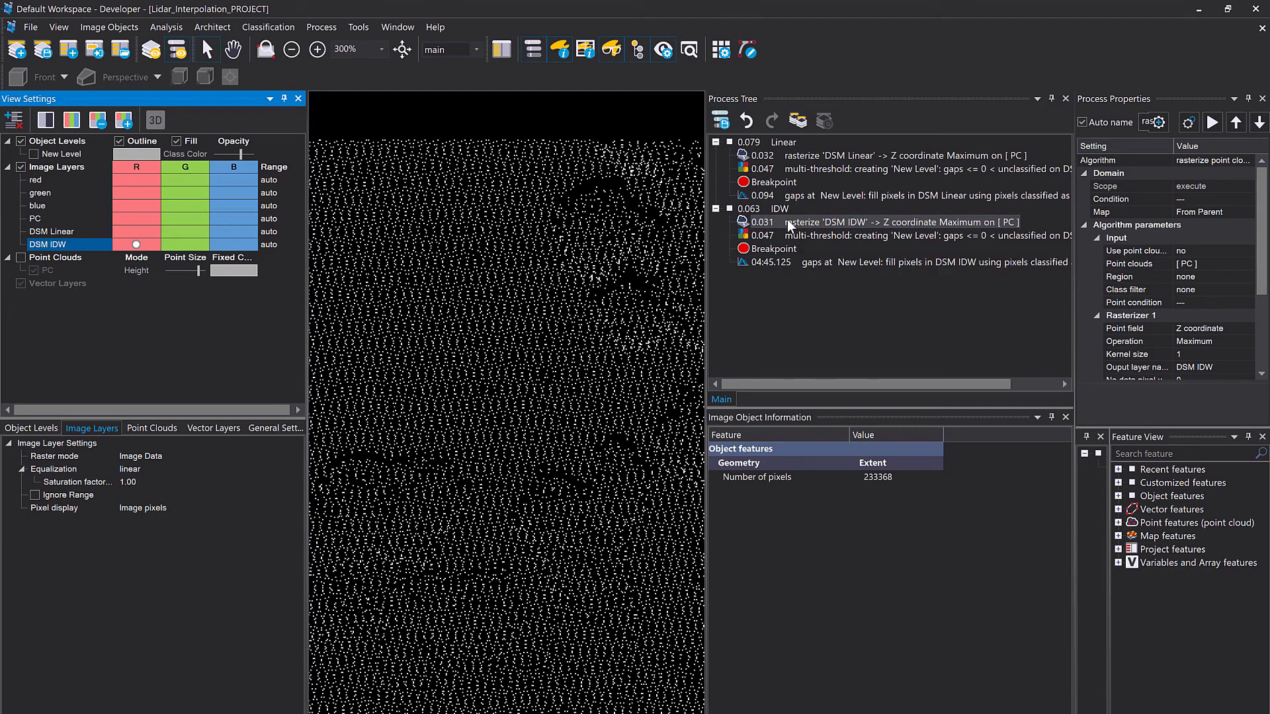
Step: Define a new process with the pixel filter 2D (openCV, prototype) algorithm and choose the morphology filter
key("ctrl+a")
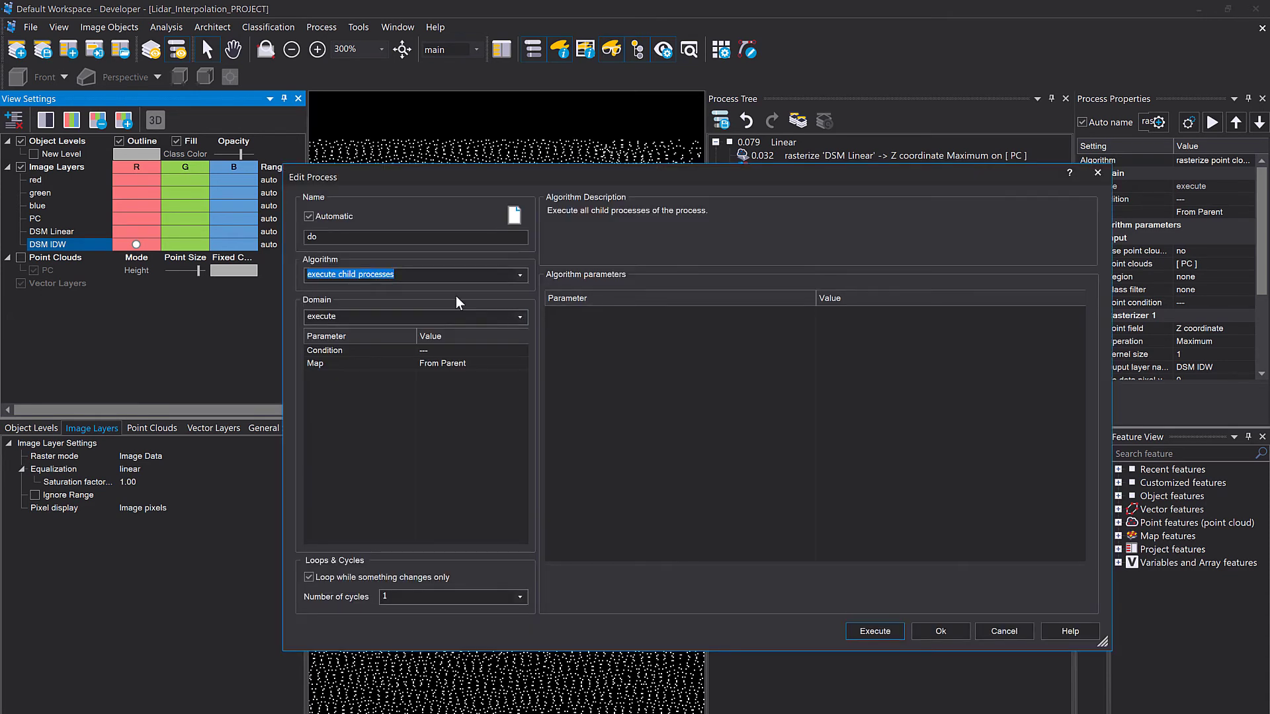
type("2d")
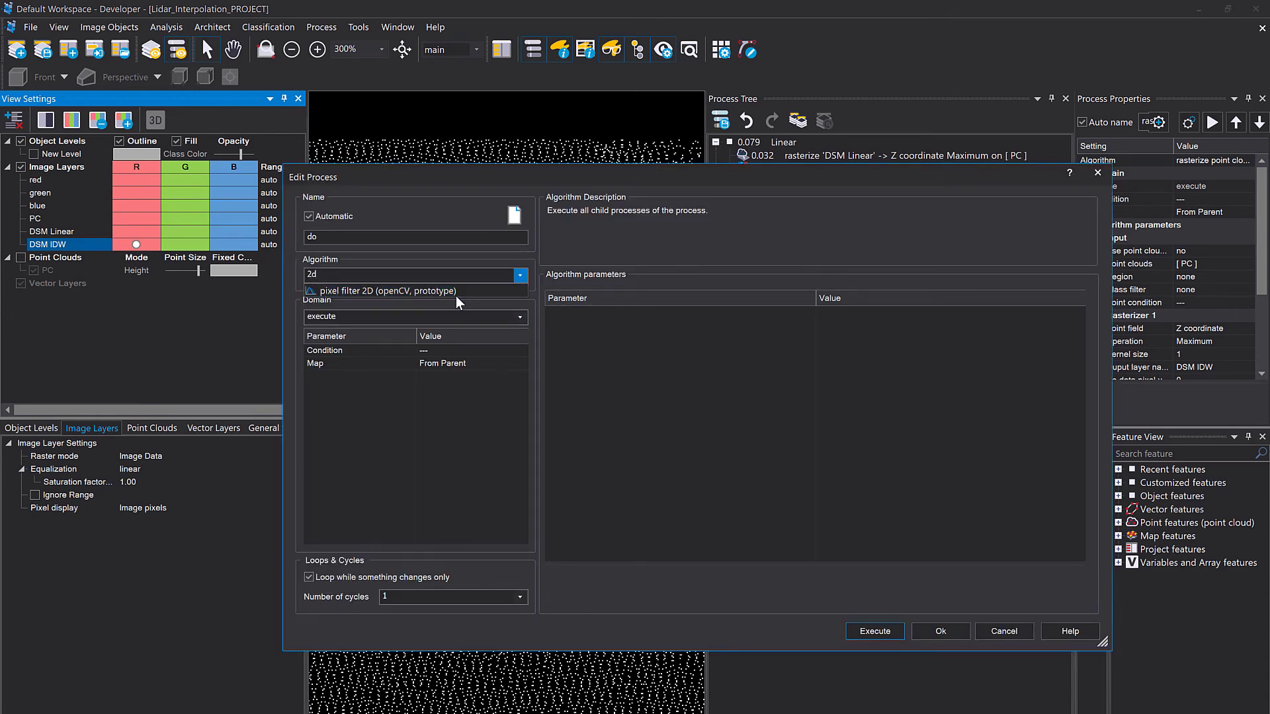
left_click(431, 289)
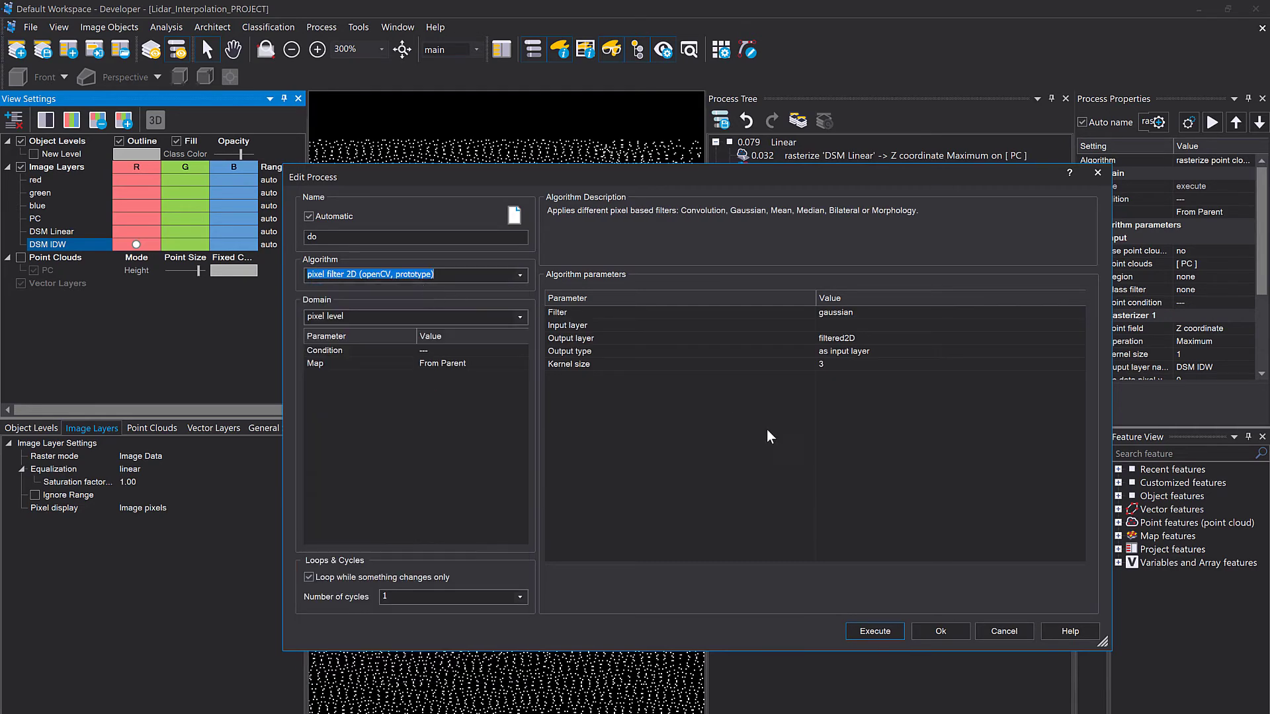
left_click(1080, 313)
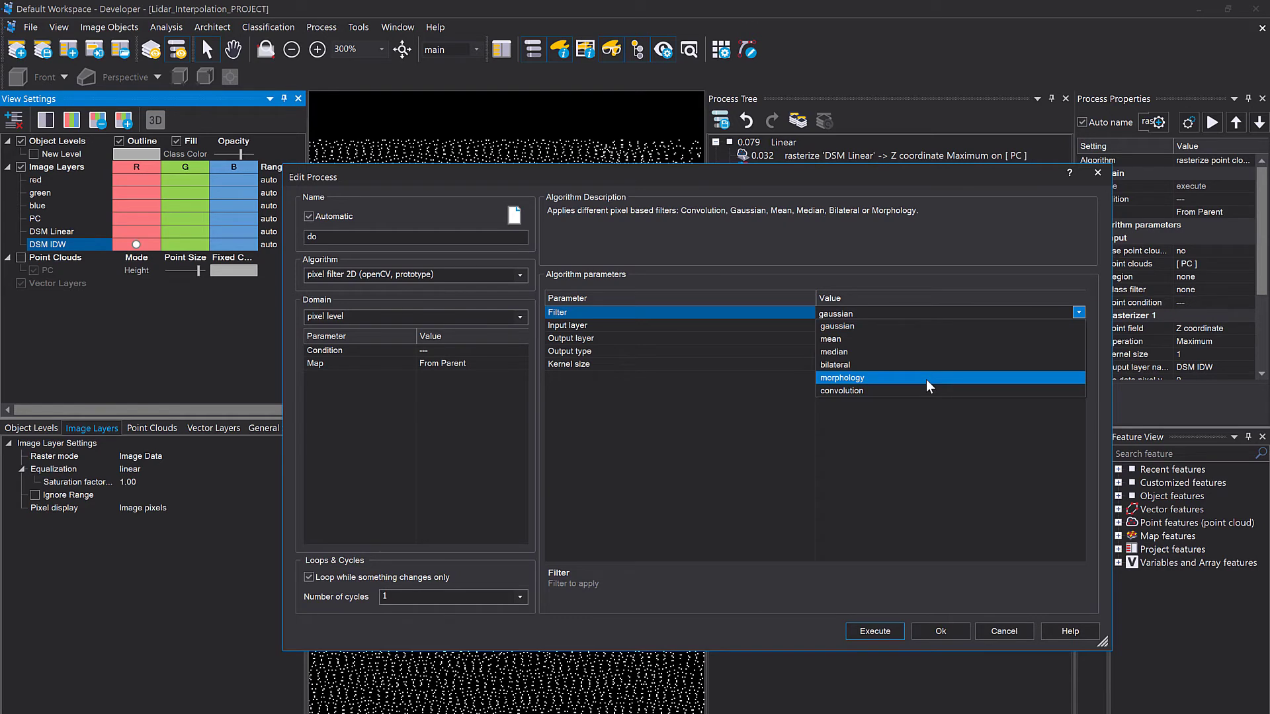
left_click(926, 382)
Step: Set both the input layer and the output layer of the morphology filter to DSM IDW
left_click(1082, 324)
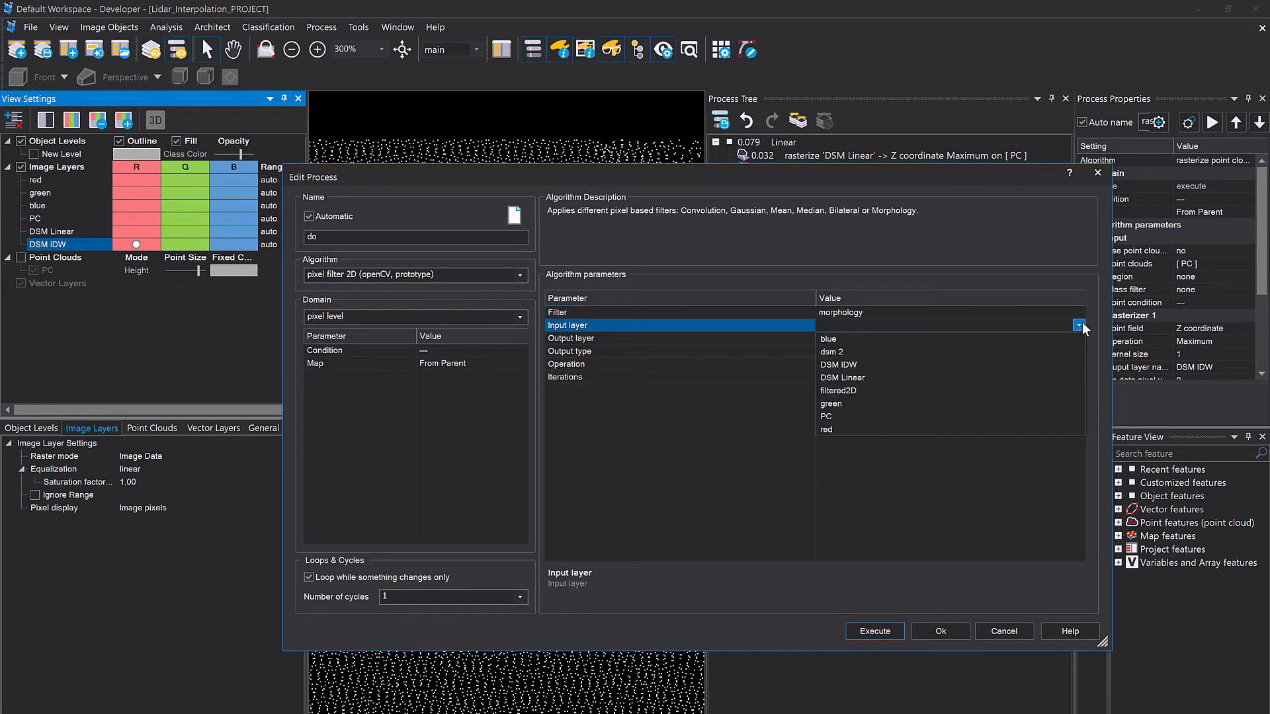
left_click(966, 364)
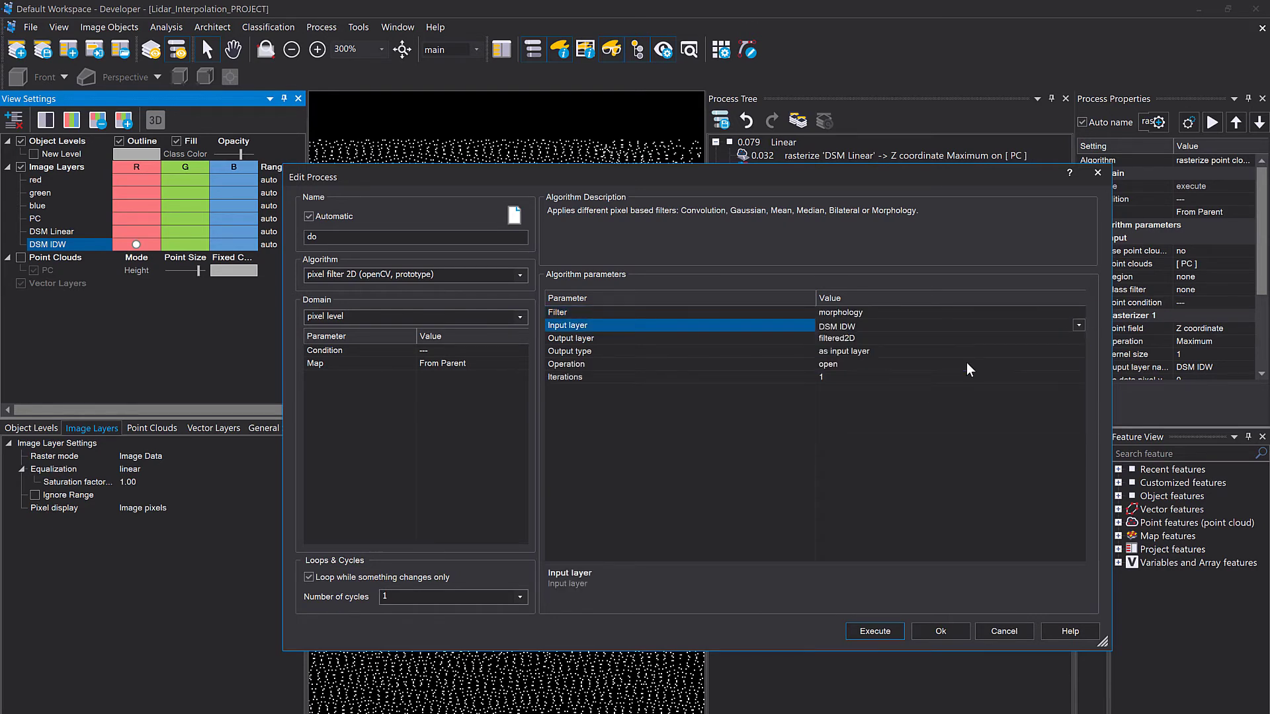
left_click(1077, 340)
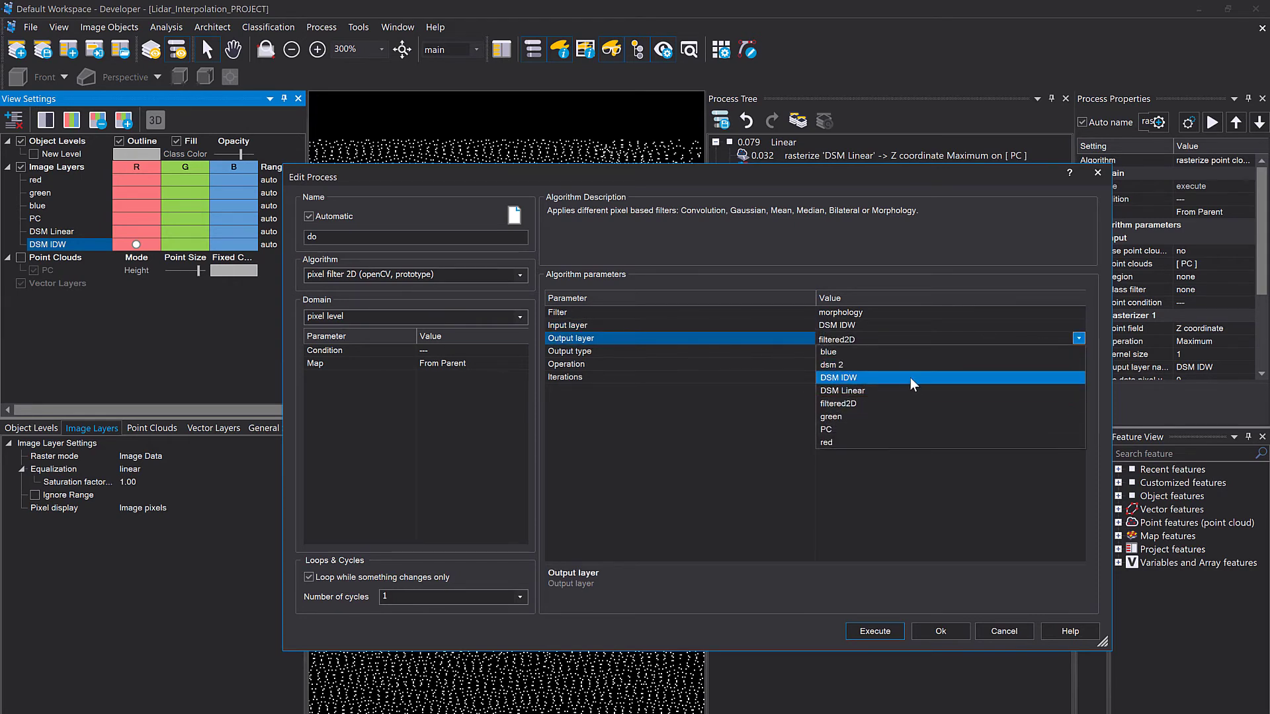
left_click(910, 378)
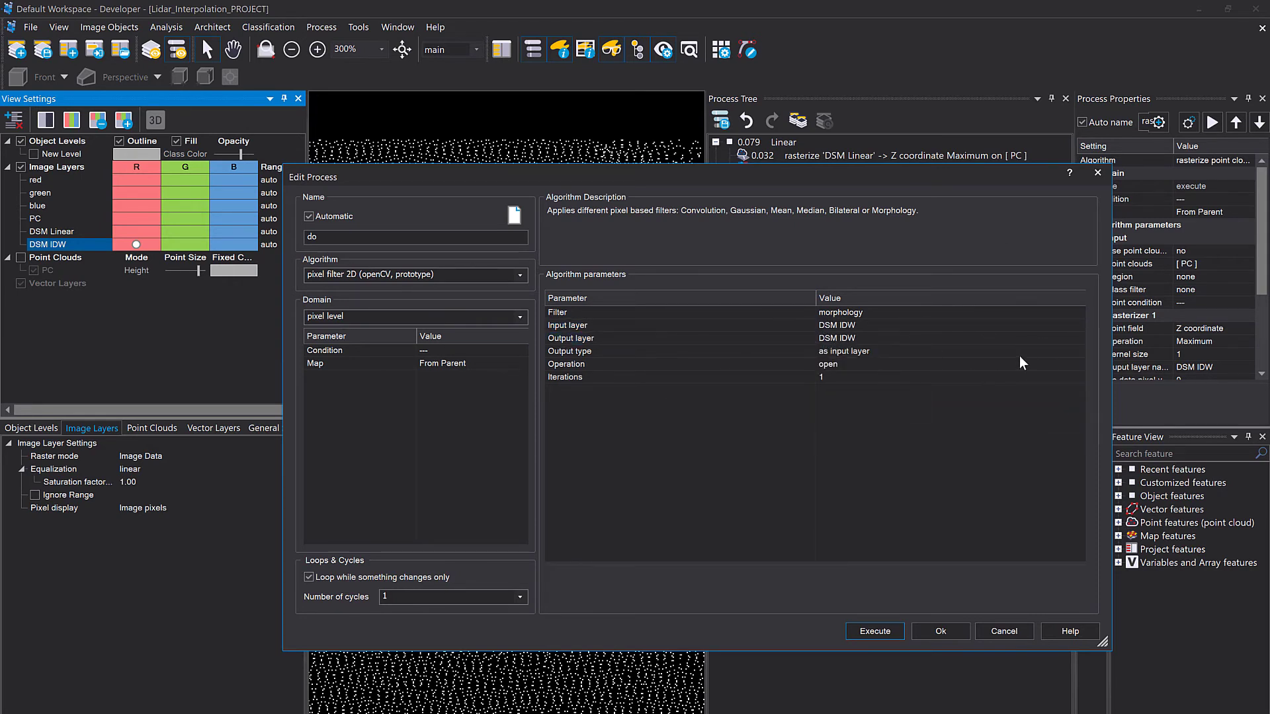
Step: Set the morphology operation to dilate with 3 iterations and execute the pixel filter
left_click(1082, 363)
left_click(1079, 363)
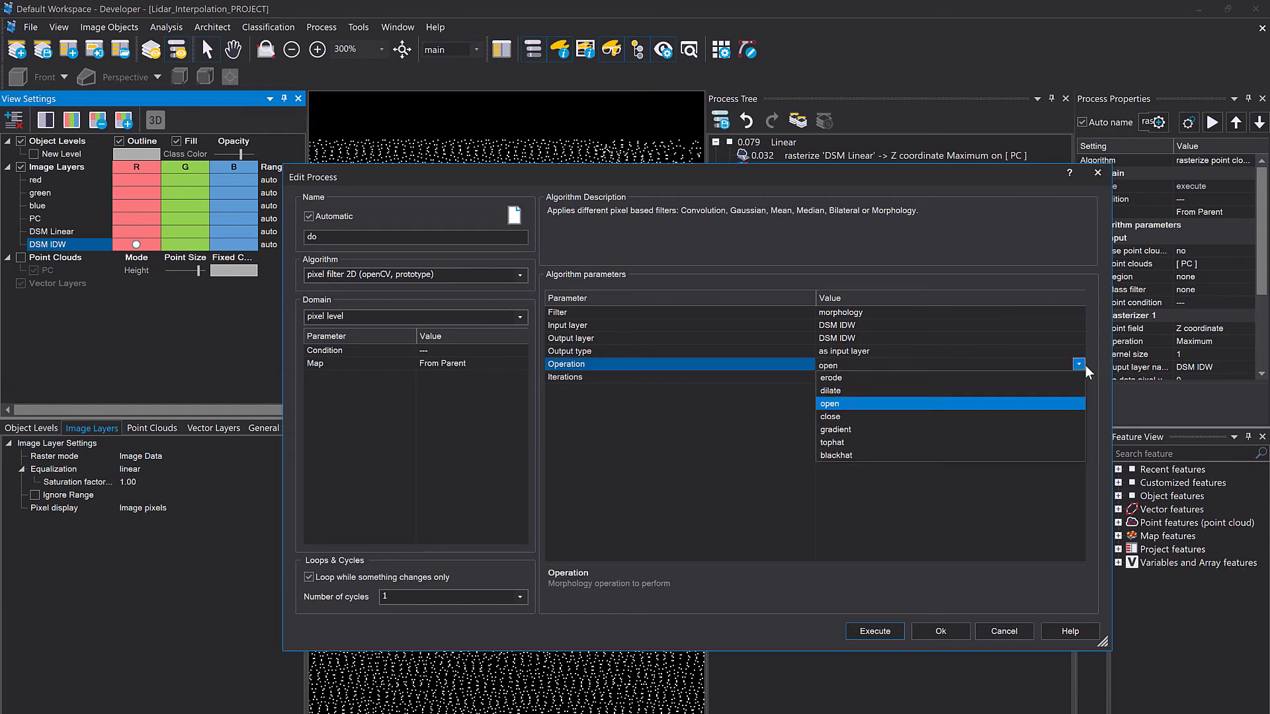
left_click(962, 390)
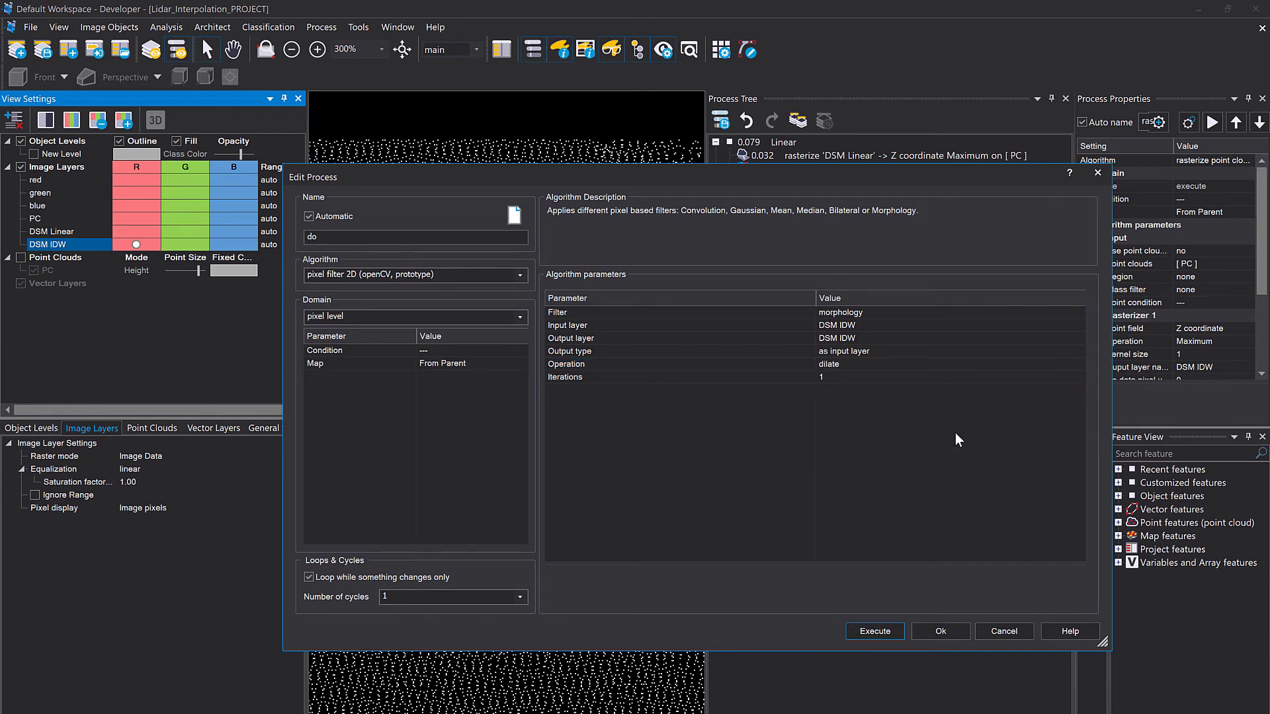
left_click(832, 382)
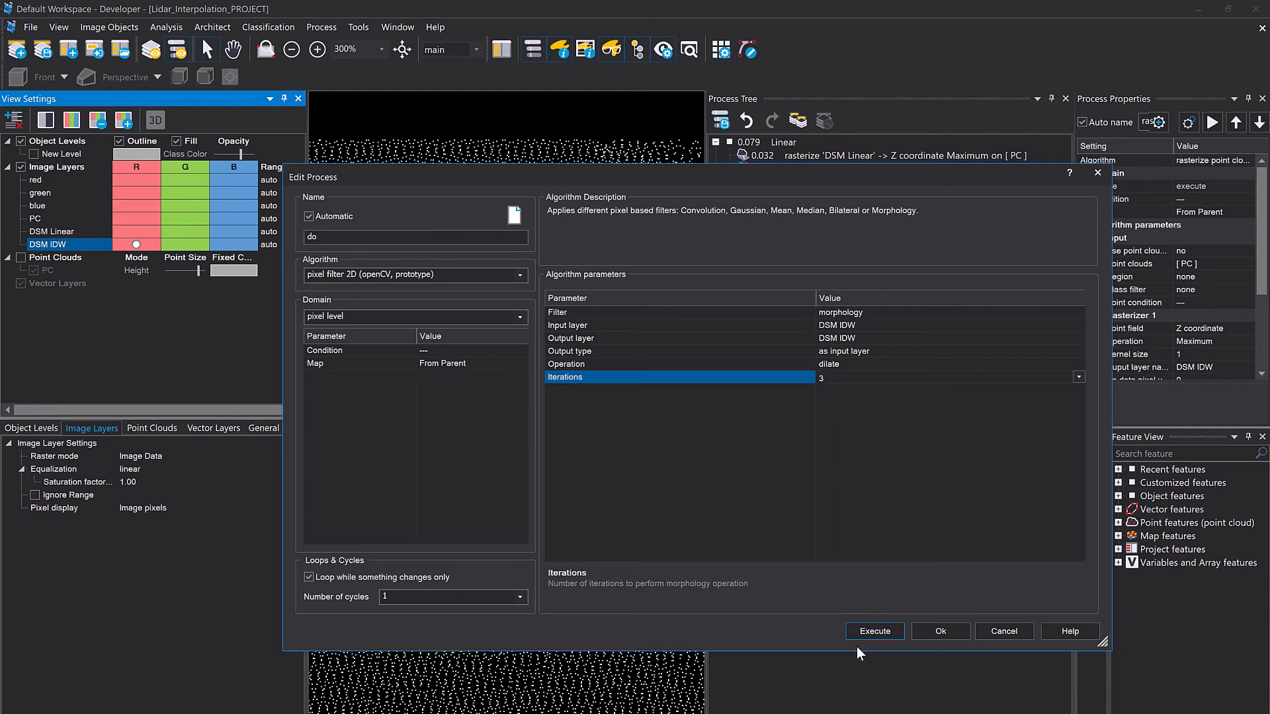
left_click(870, 634)
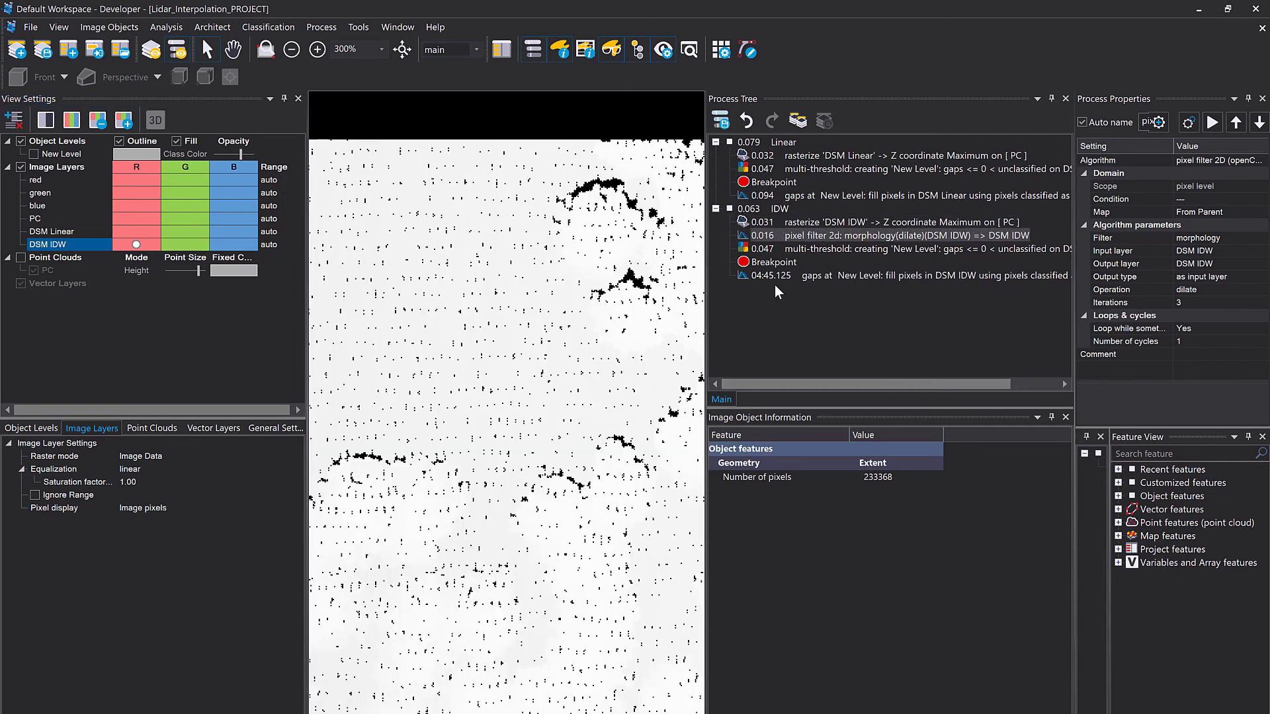
Step: Execute the IDW multi-threshold process again on the dilated layer and show the New Level gaps classification
scroll(546, 276, "up", 5)
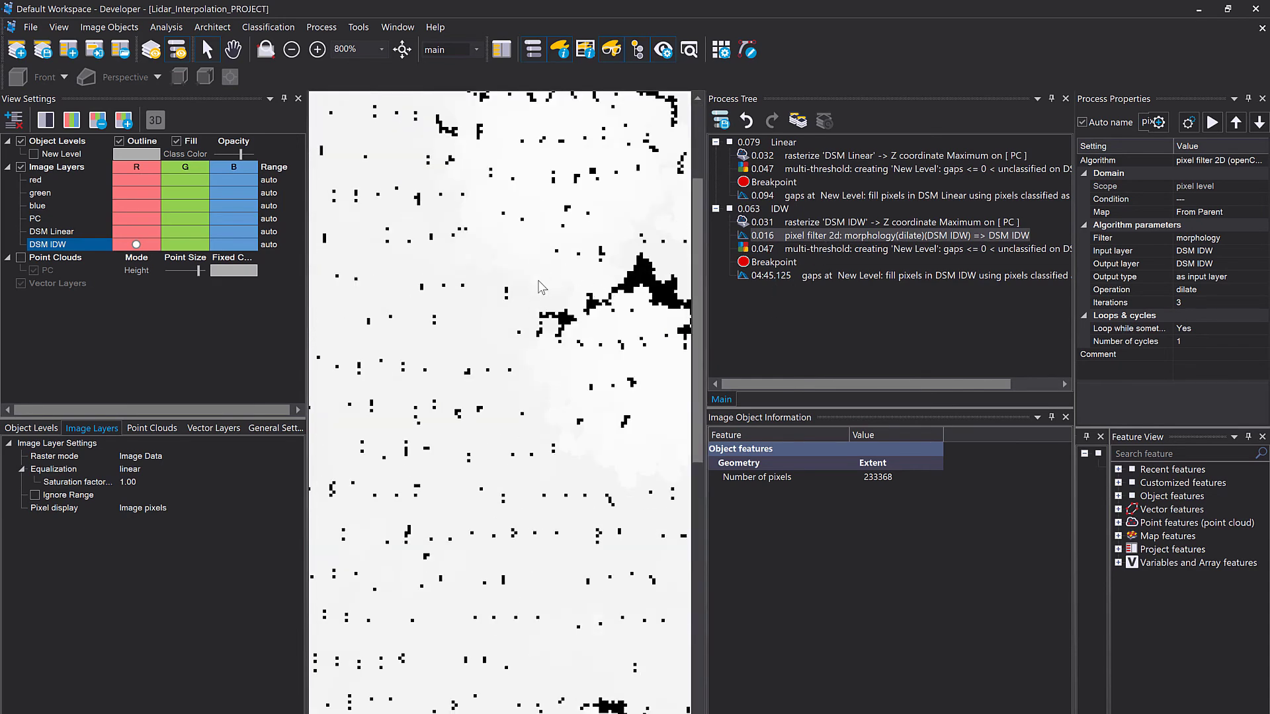
mouse_move(644, 278)
scroll(589, 272, "down", 3)
right_click(761, 252)
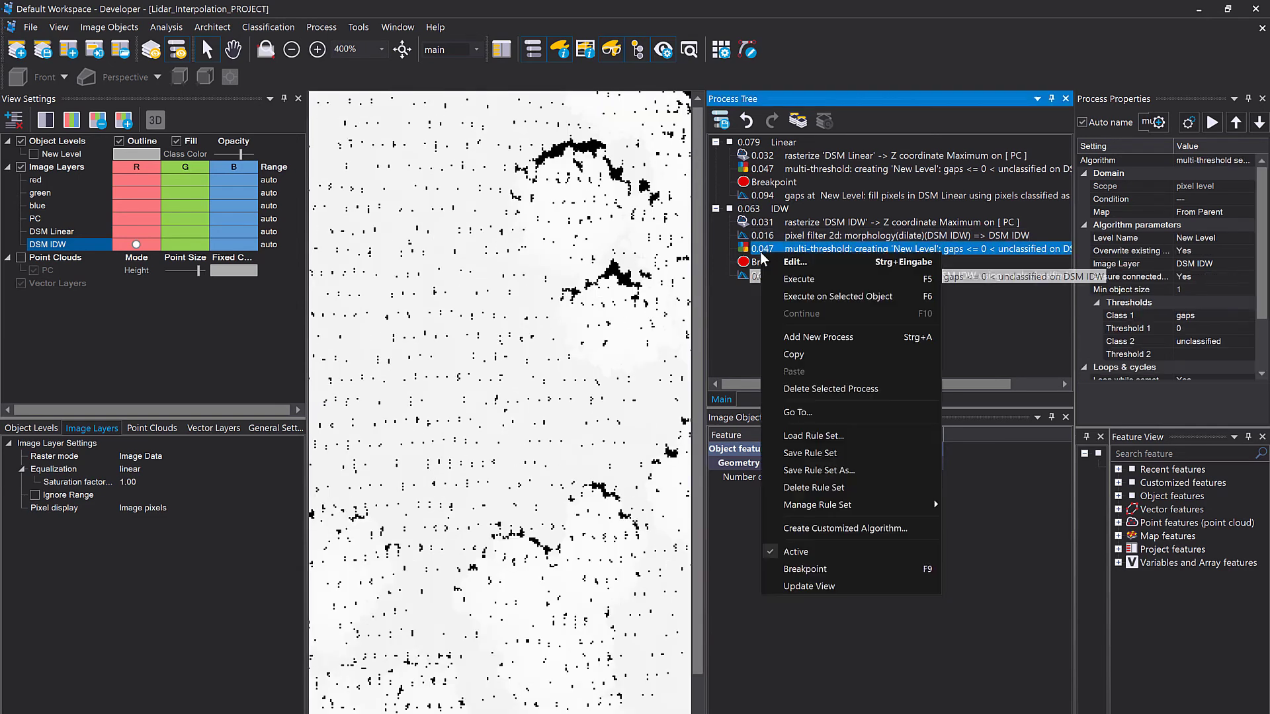
left_click(777, 273)
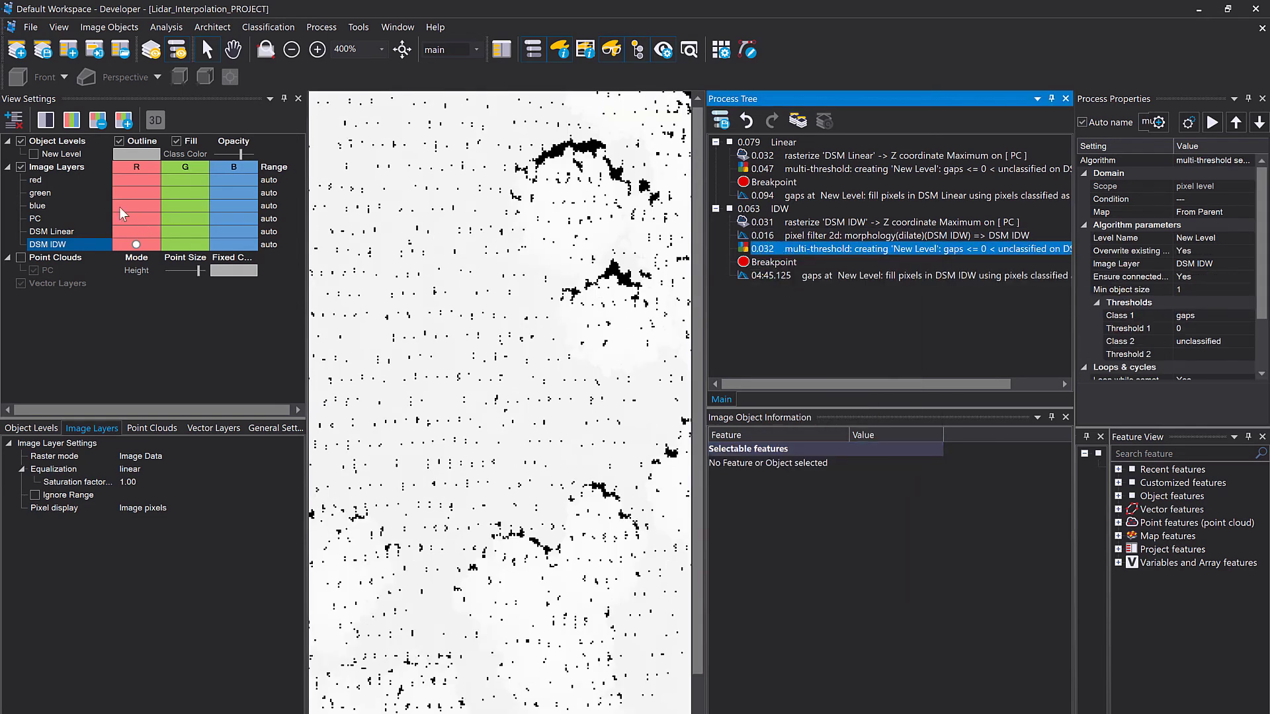
left_click(34, 154)
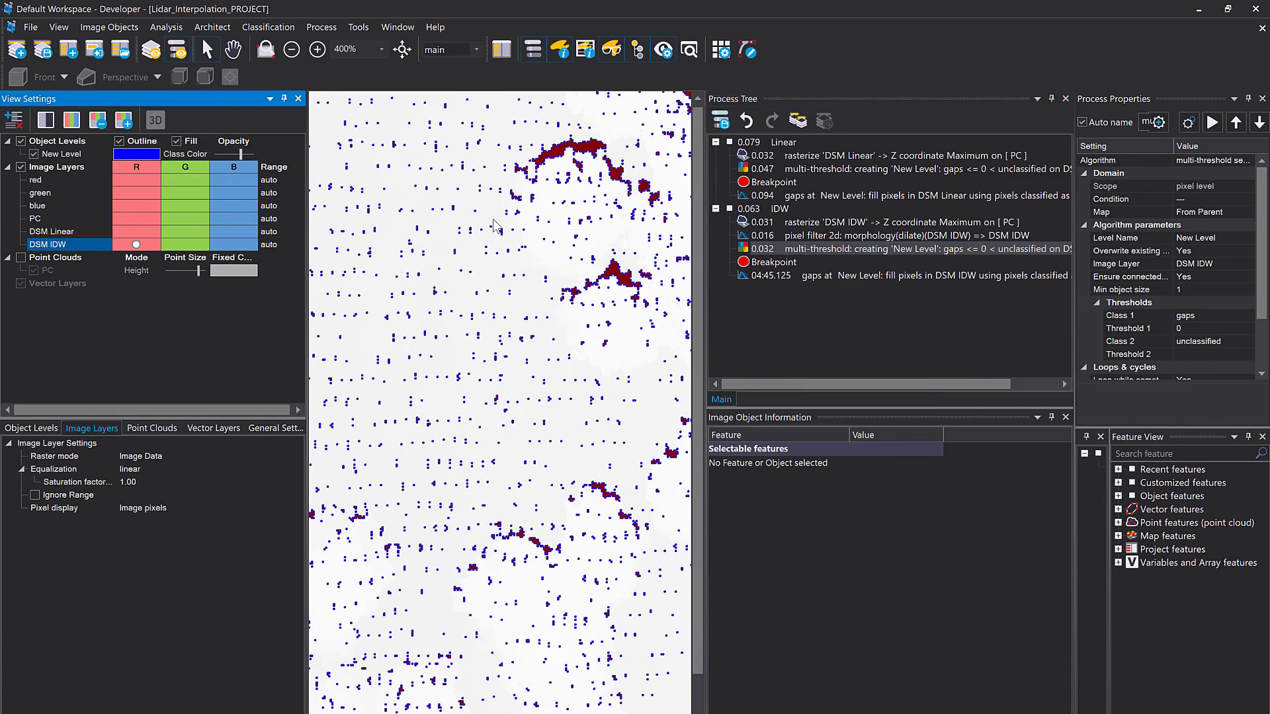
Step: Execute the fill pixel values process for DSM IDW and hide the New Level classification
scroll(582, 235, "down", 2)
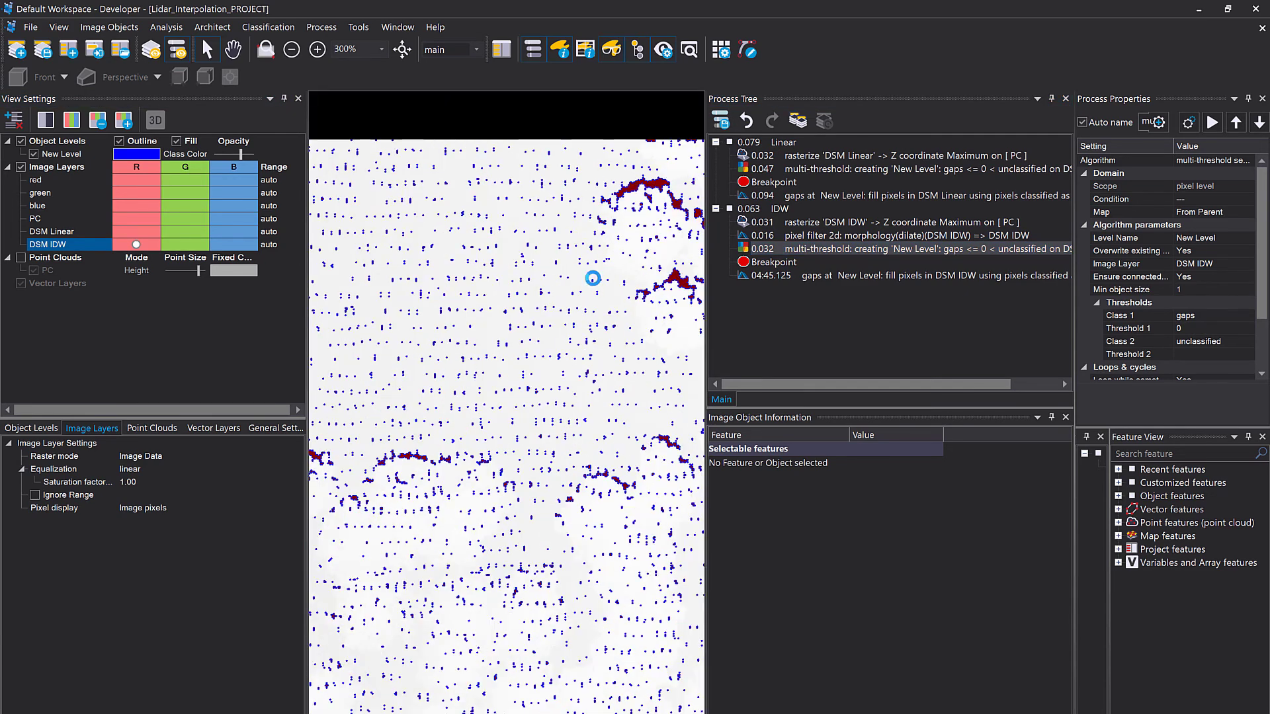
scroll(591, 278, "down", 2)
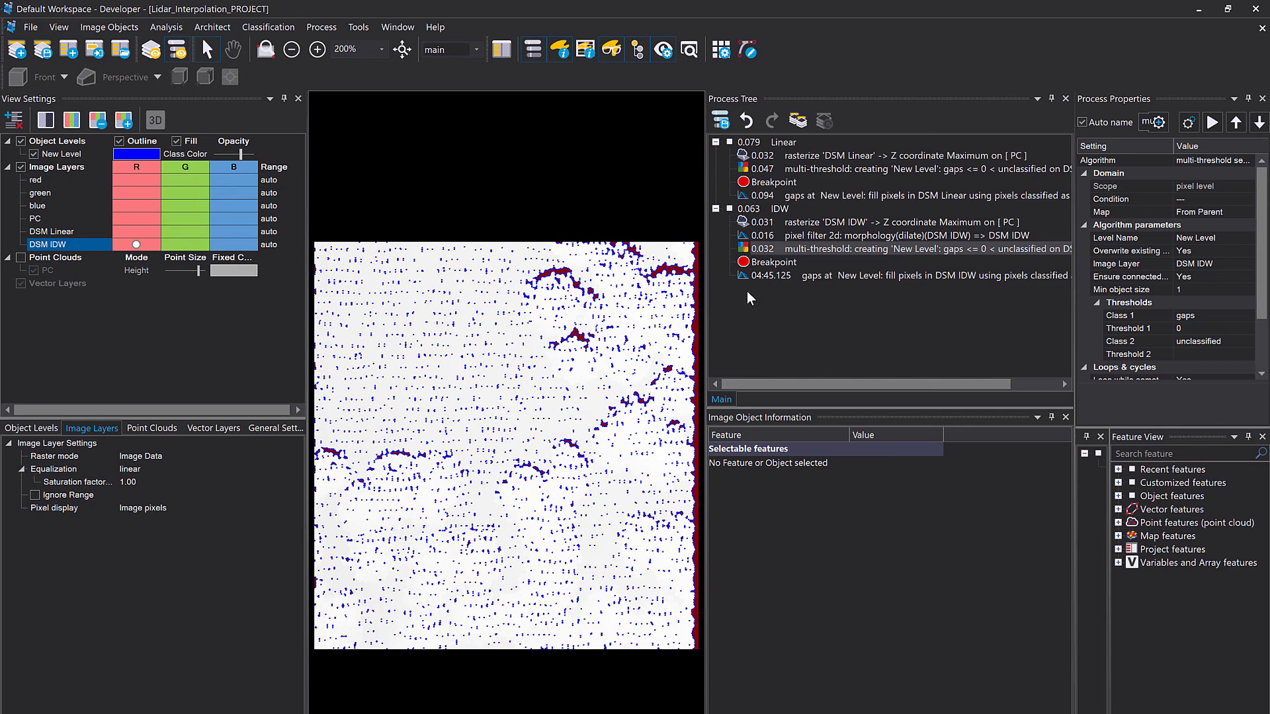
right_click(755, 275)
left_click(792, 301)
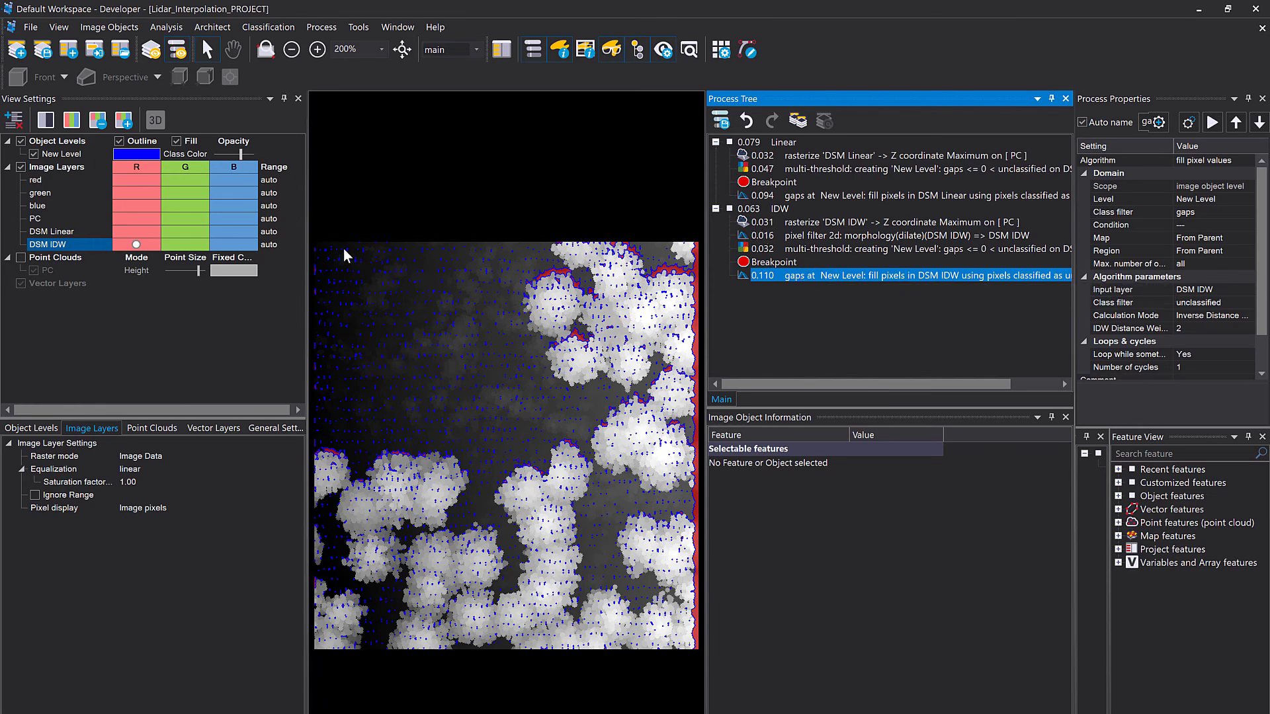
left_click(34, 152)
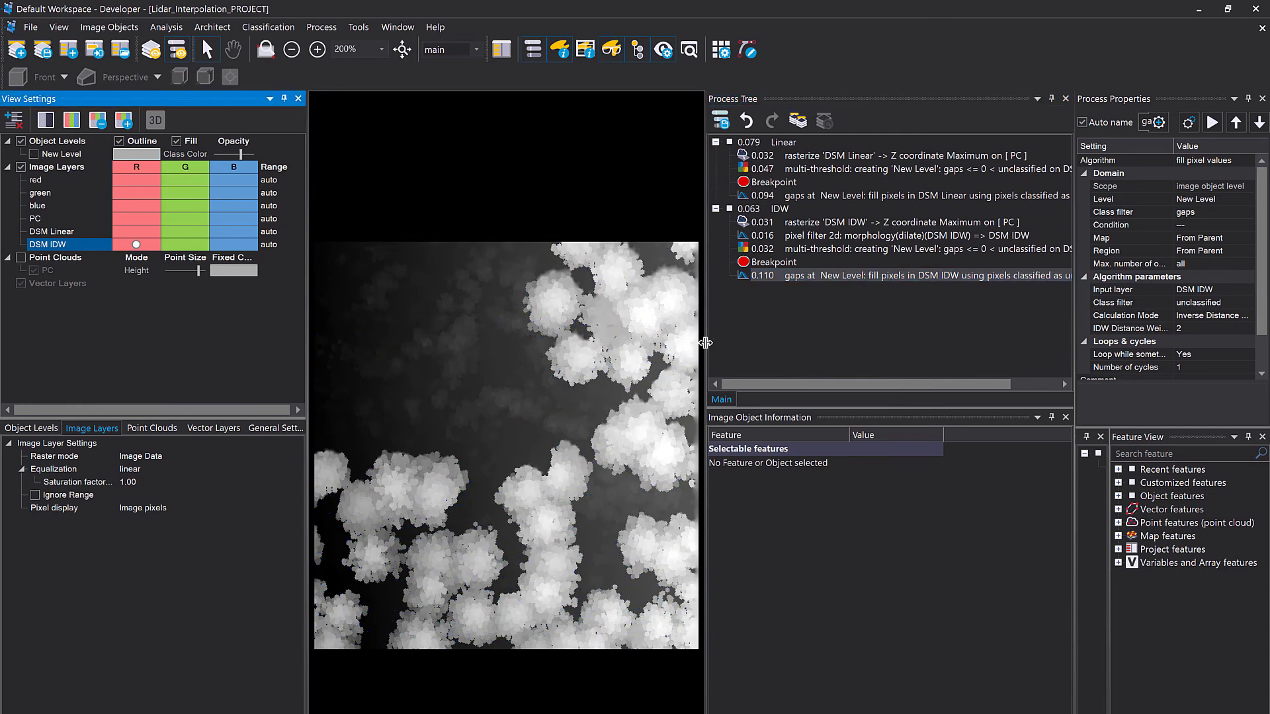
Step: Widen the map view and examine the filled DSM IDW surface up close around the tree crowns and their edges
left_click_drag(705, 343, 876, 343)
scroll(589, 415, "up", 2)
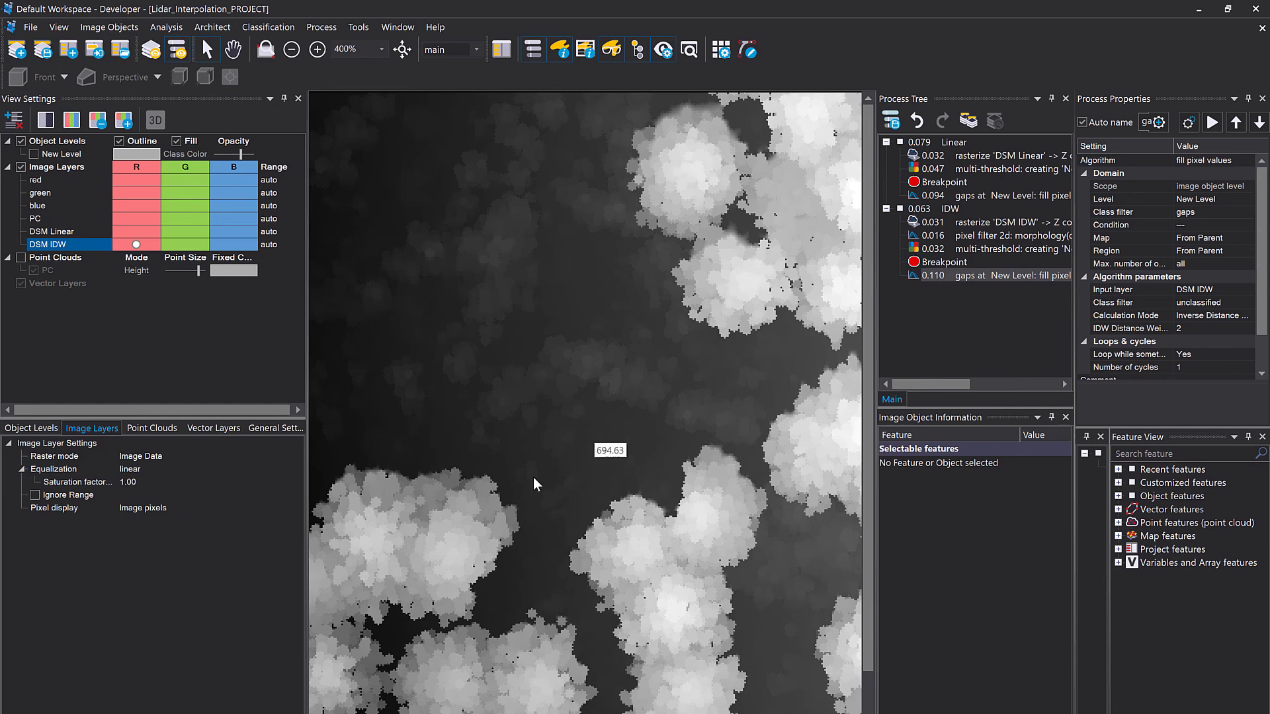
scroll(549, 496, "down", 1)
scroll(559, 508, "up", 1)
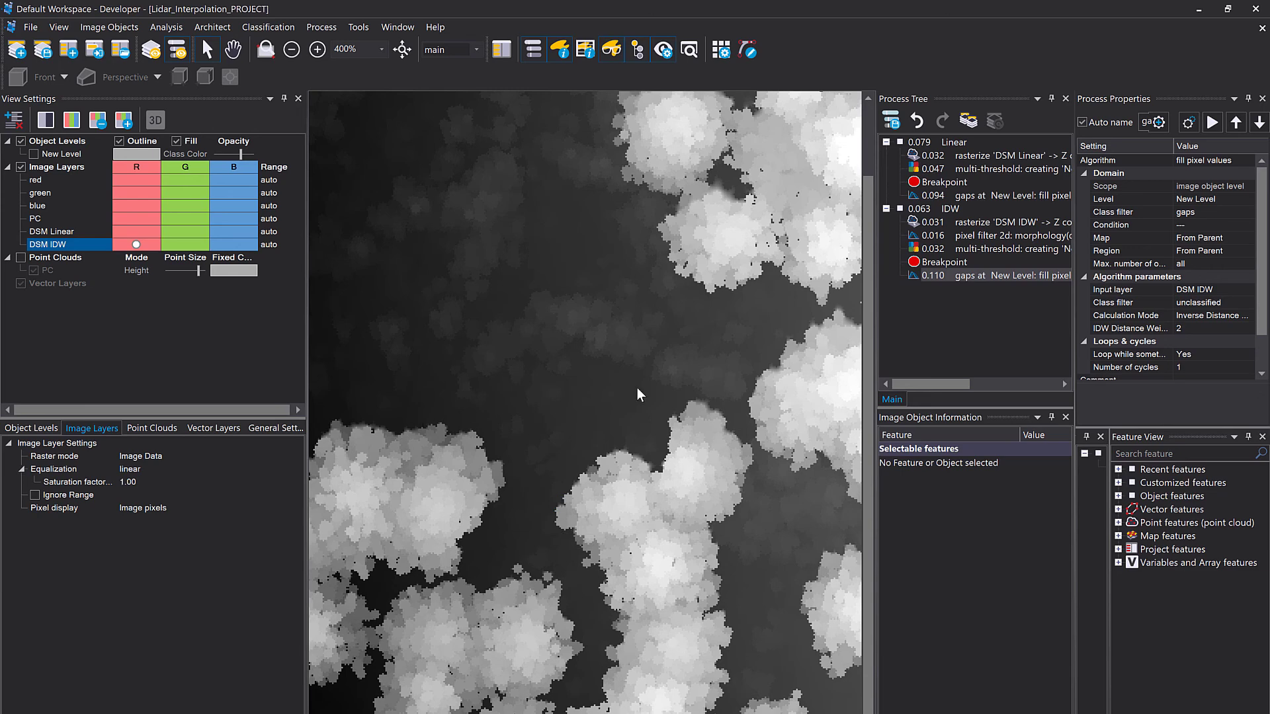
left_click_drag(723, 374, 617, 465)
scroll(638, 386, "up", 1)
scroll(637, 387, "up", 1)
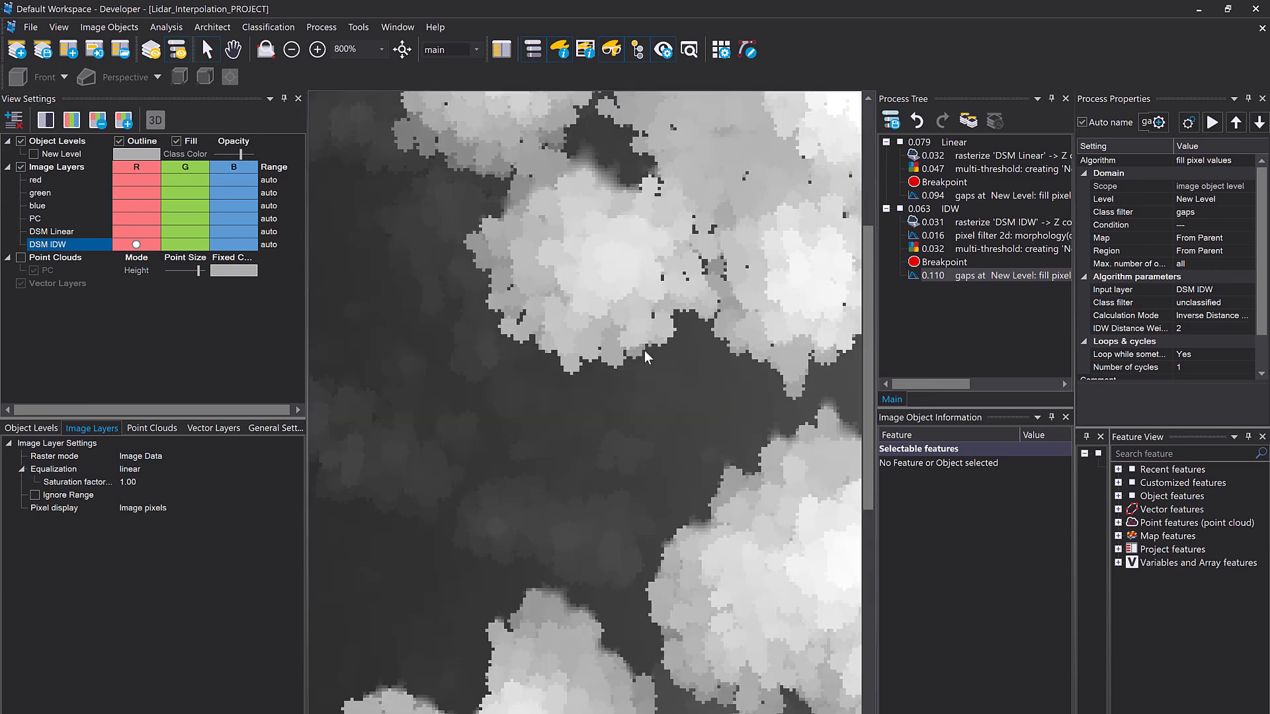
left_click_drag(672, 332, 532, 423)
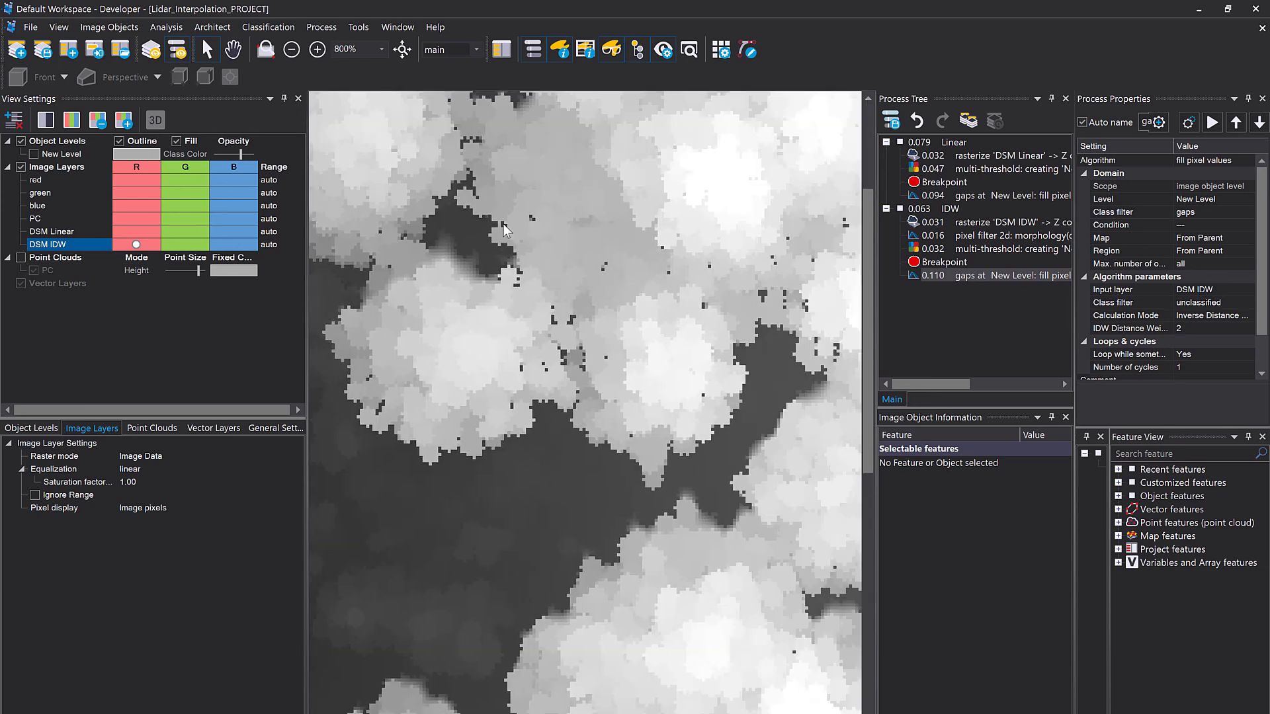
left_click_drag(771, 365, 665, 411)
scroll(664, 411, "down", 1)
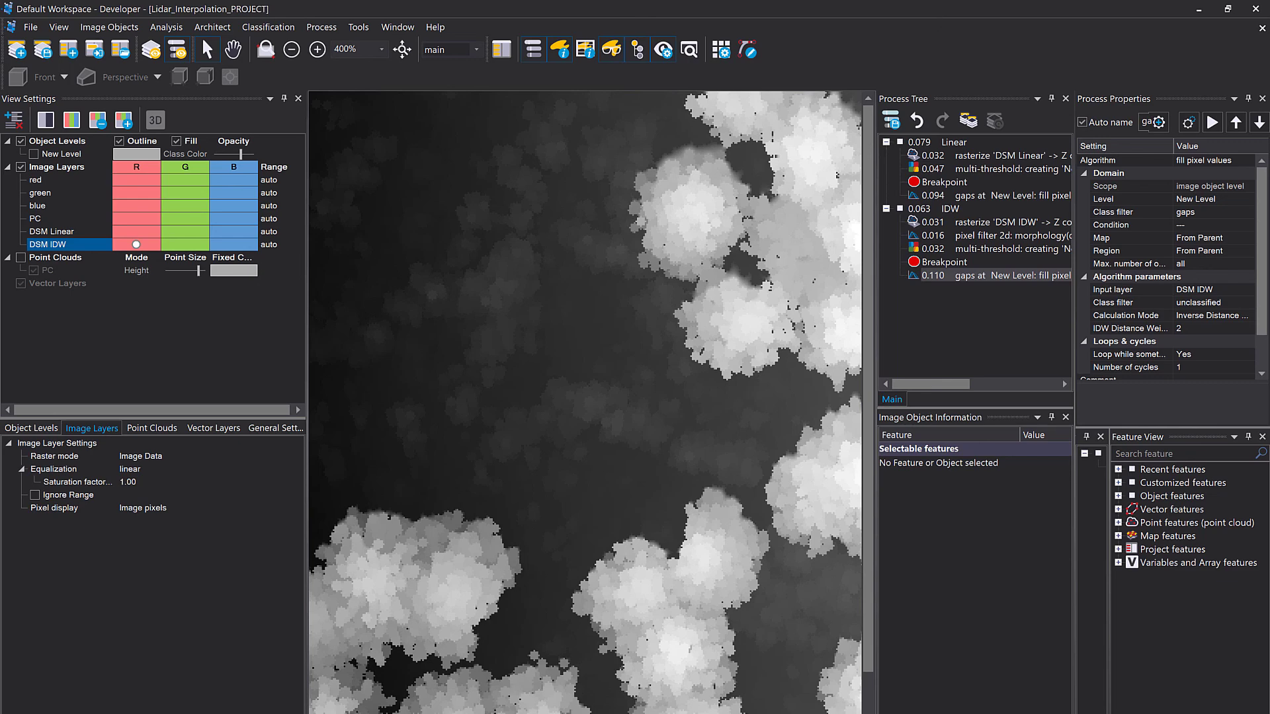
Step: Set the DSM IDW layer's equalization to the blue-to-red false color option and view the whole layer
left_click(135, 481)
left_click(132, 469)
left_click(135, 469)
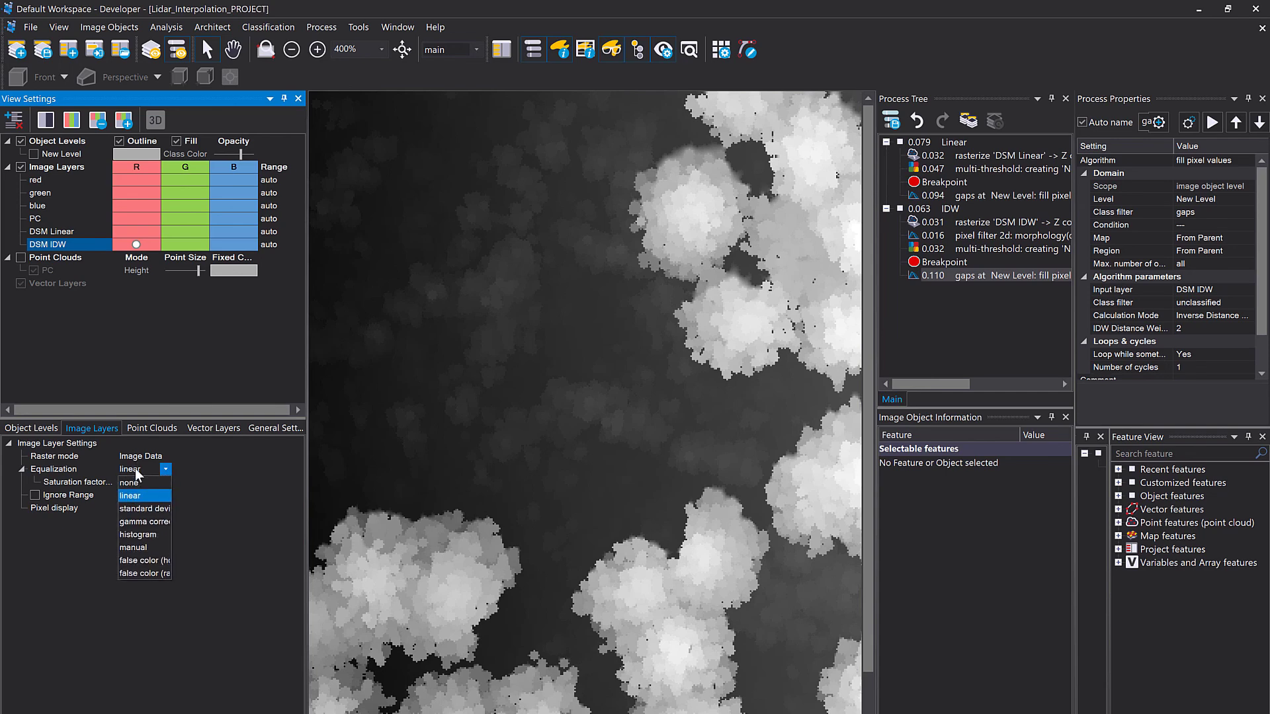
left_click(151, 572)
scroll(619, 535, "down", 1)
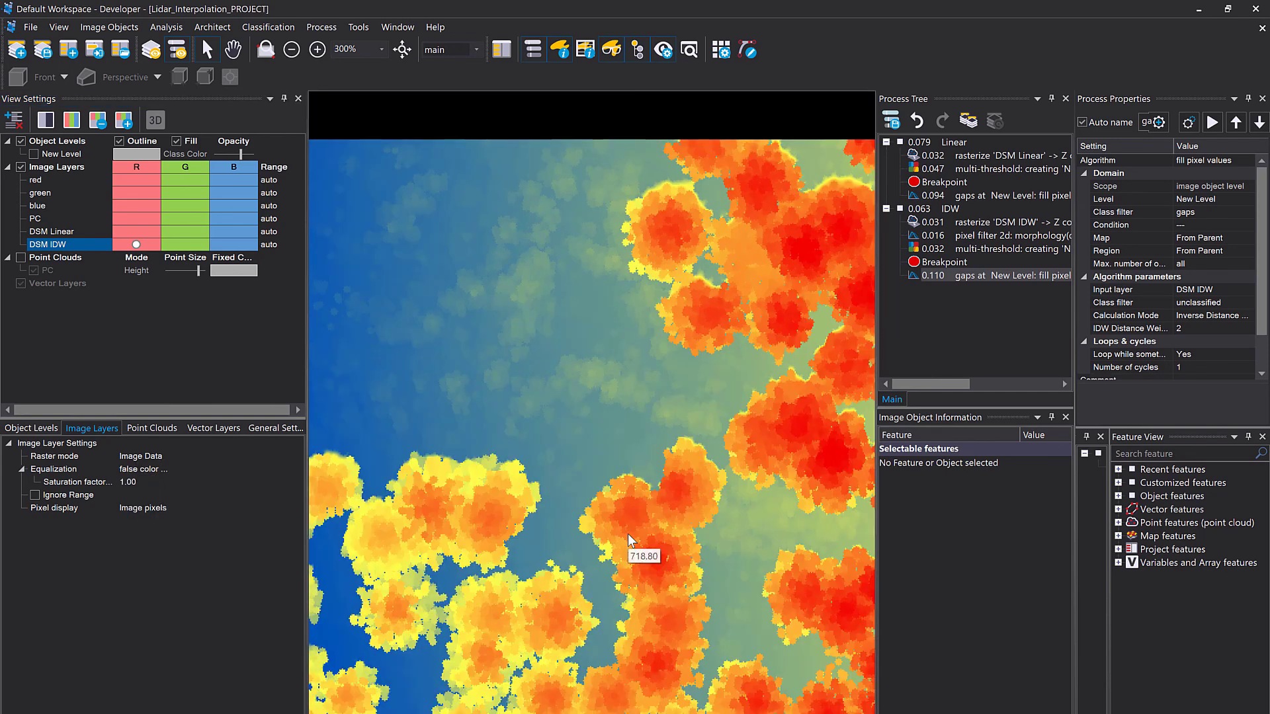
scroll(628, 534, "down", 1)
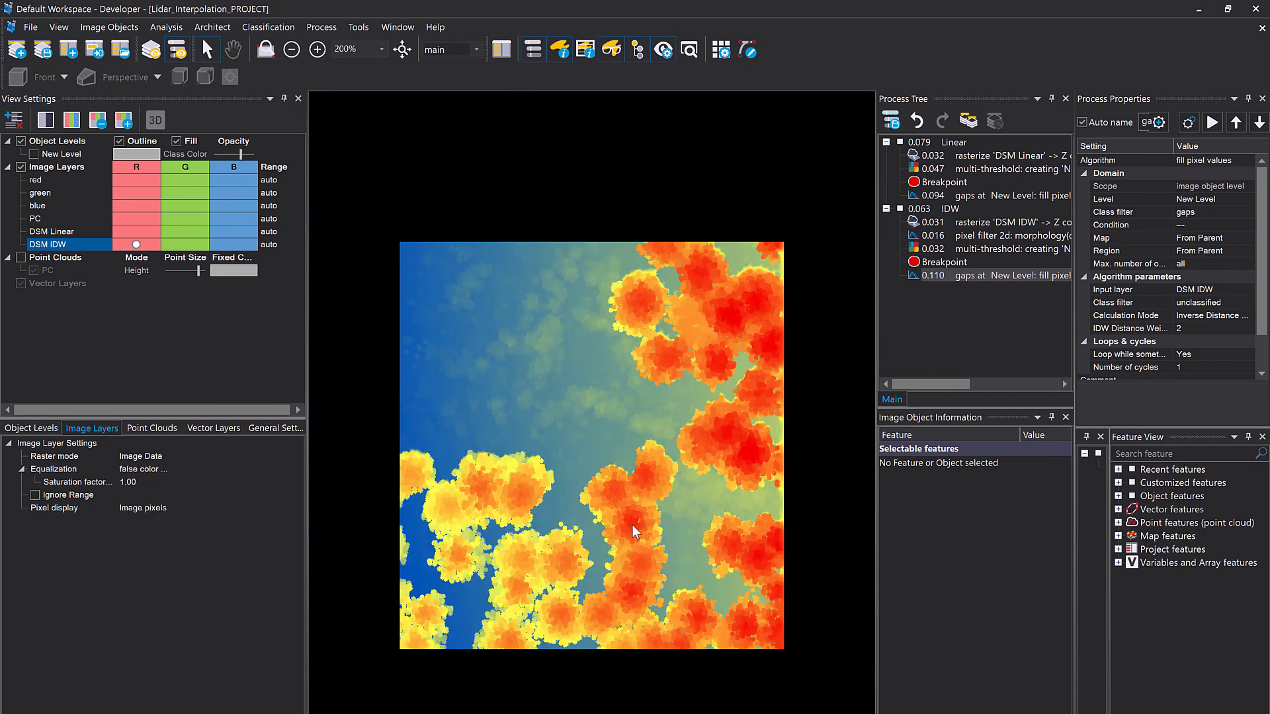
Step: Display the PC point cloud together with DSM IDW in a 3D view beside the map, and enlarge the view area
left_click(21, 258)
left_click(19, 258)
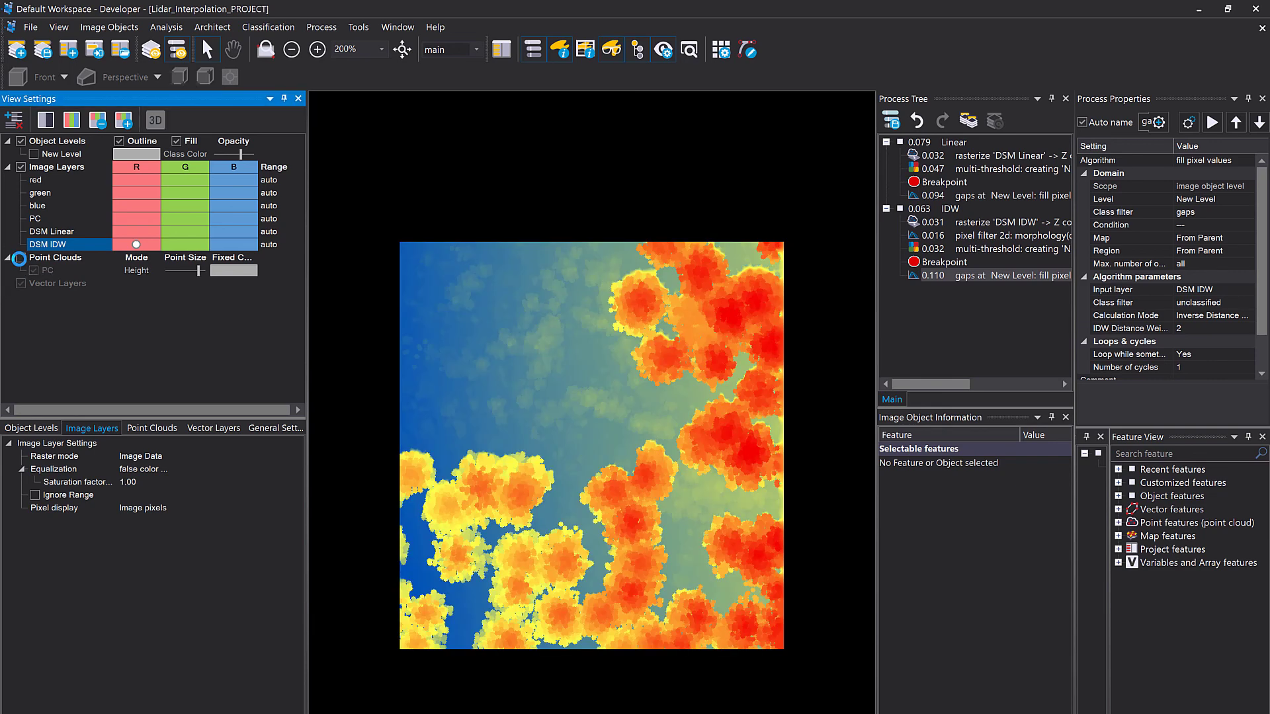
left_click(19, 258)
left_click(205, 77)
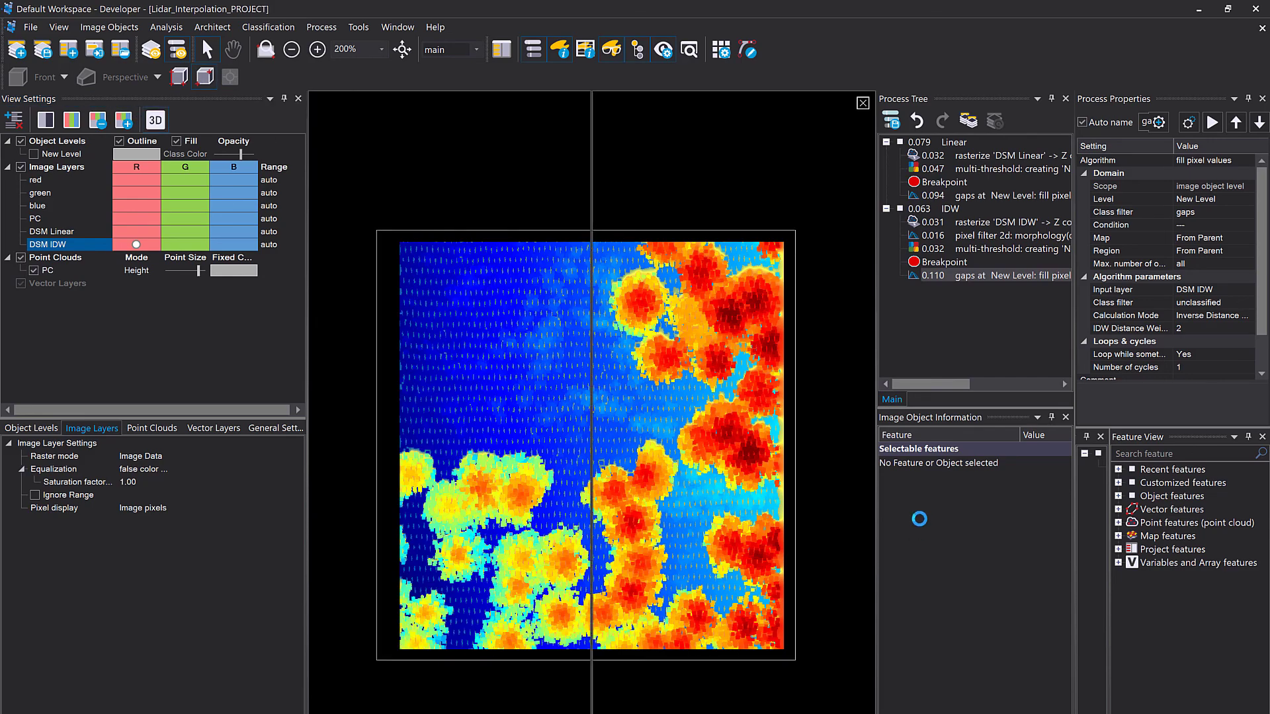
left_click_drag(877, 464, 987, 492)
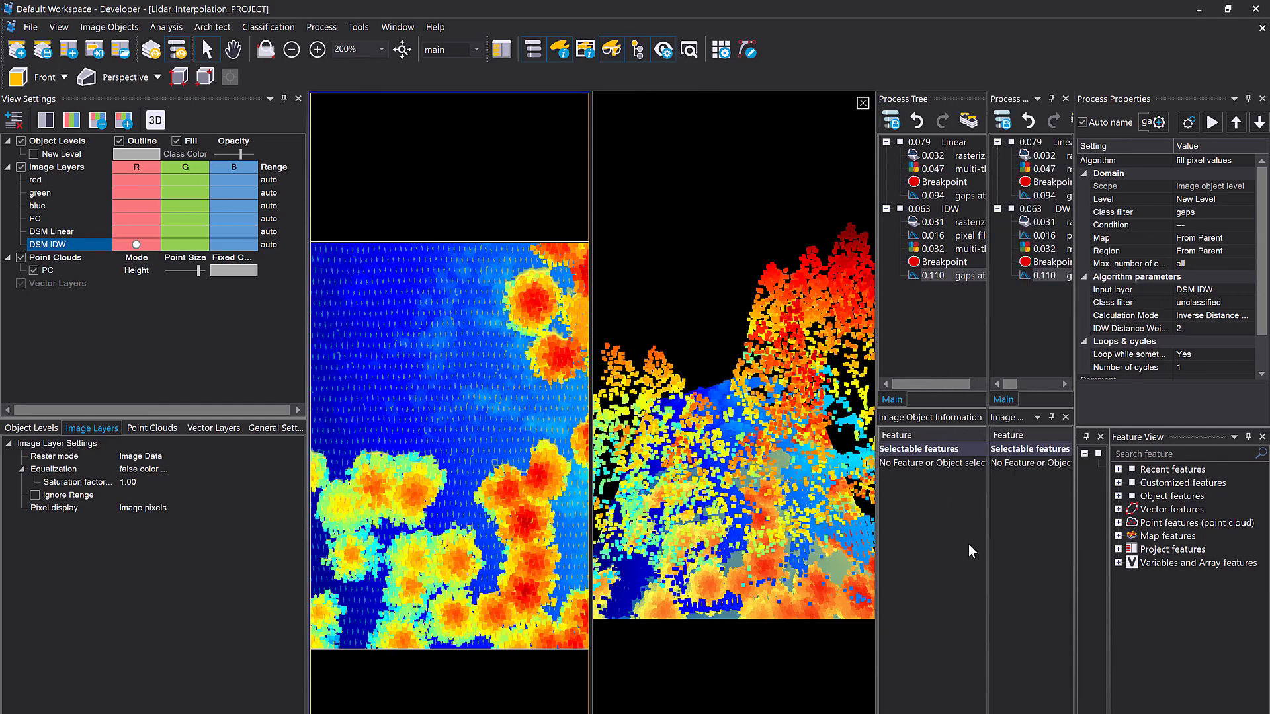
left_click_drag(734, 586, 881, 570)
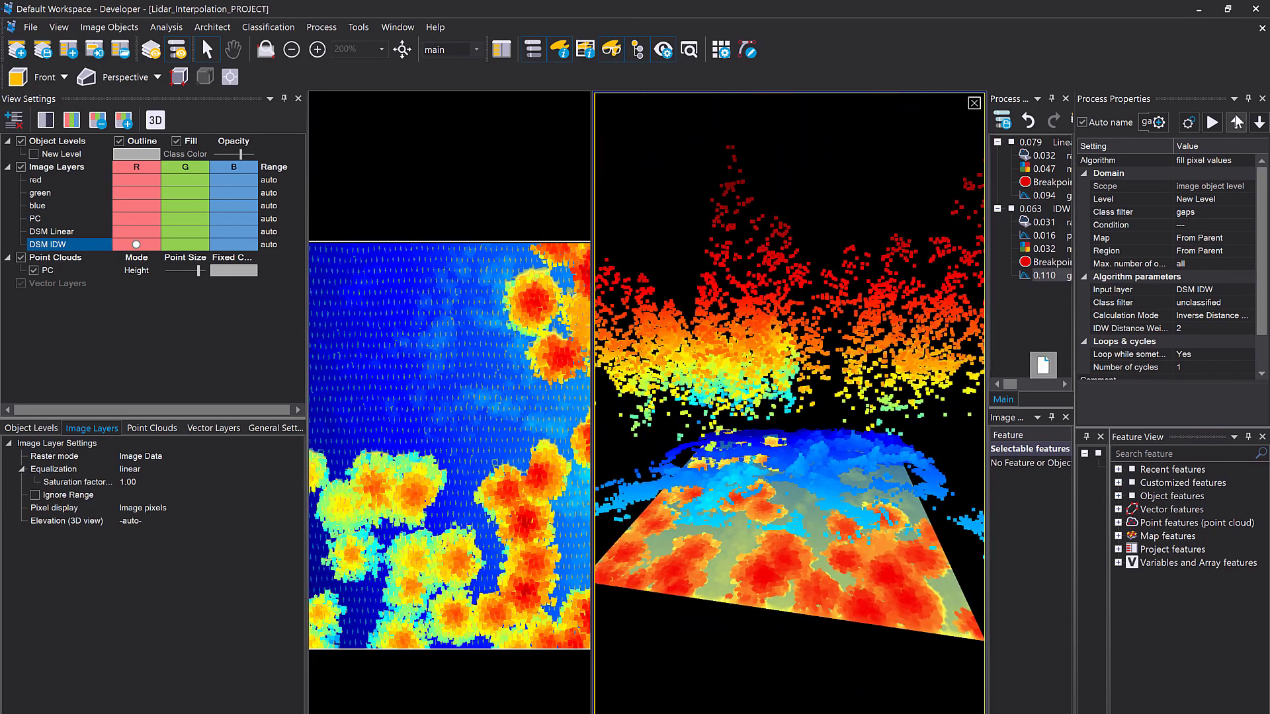